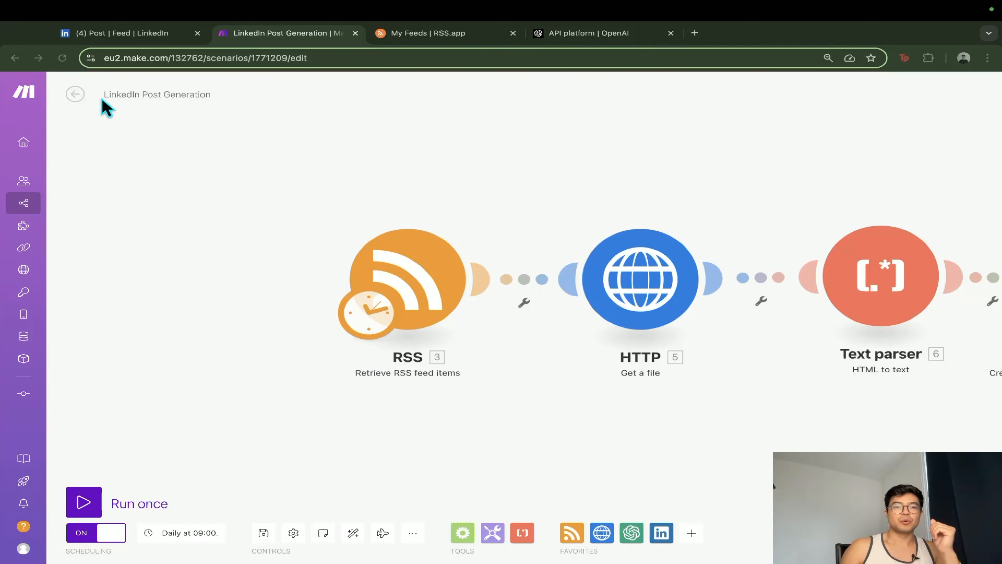
- Switch to RSS.app and start creating a new feed
click(438, 35)
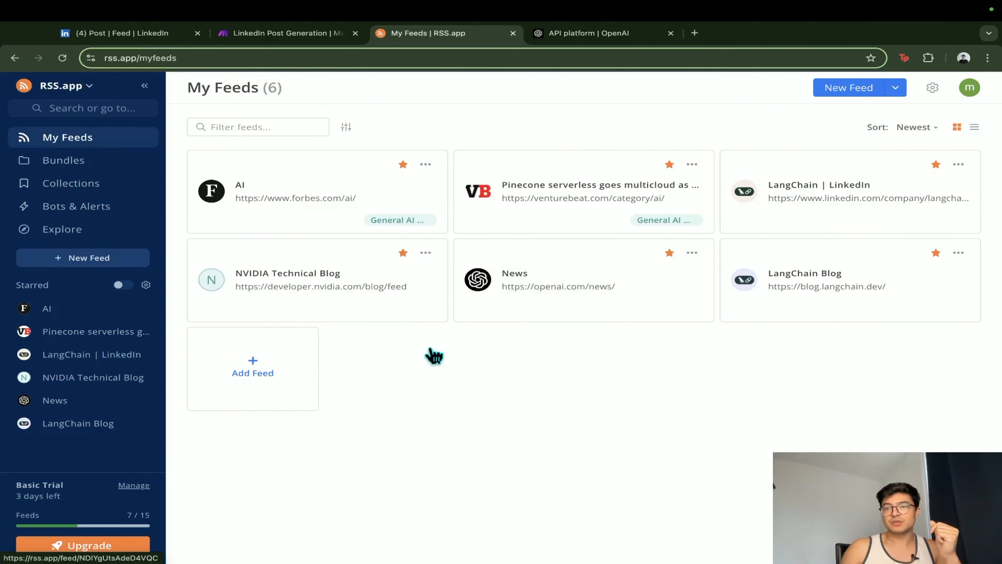
click(852, 92)
- Look through the catalogue of website sources available for a new RSS feed
scroll(564, 309, down, 5)
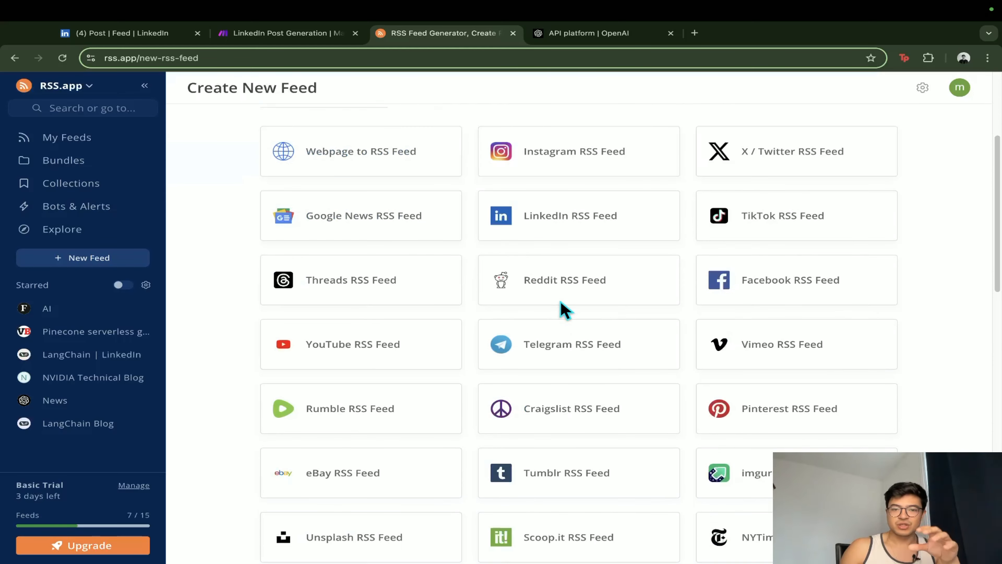
scroll(563, 309, down, 4)
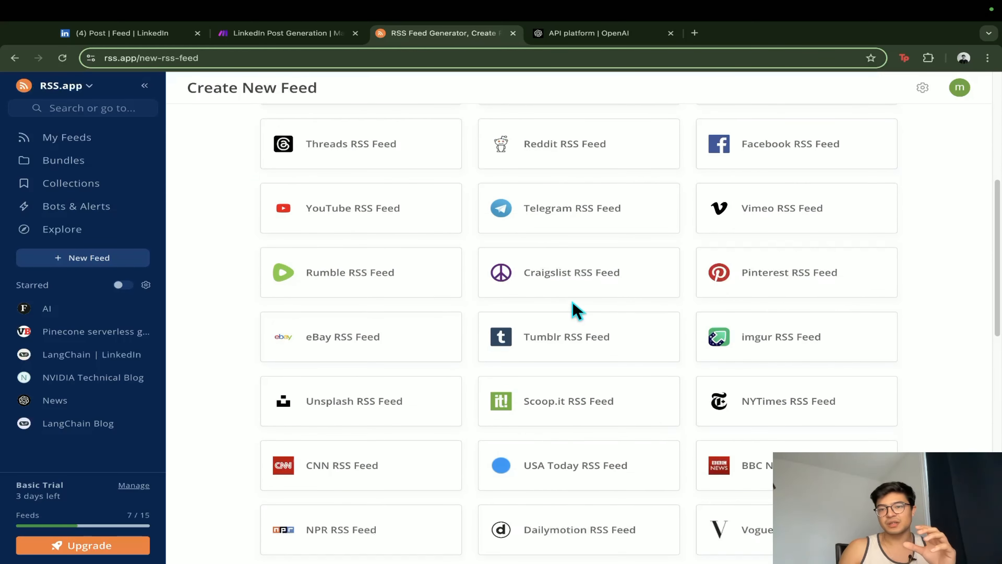
scroll(573, 304, down, 10)
scroll(593, 324, down, 5)
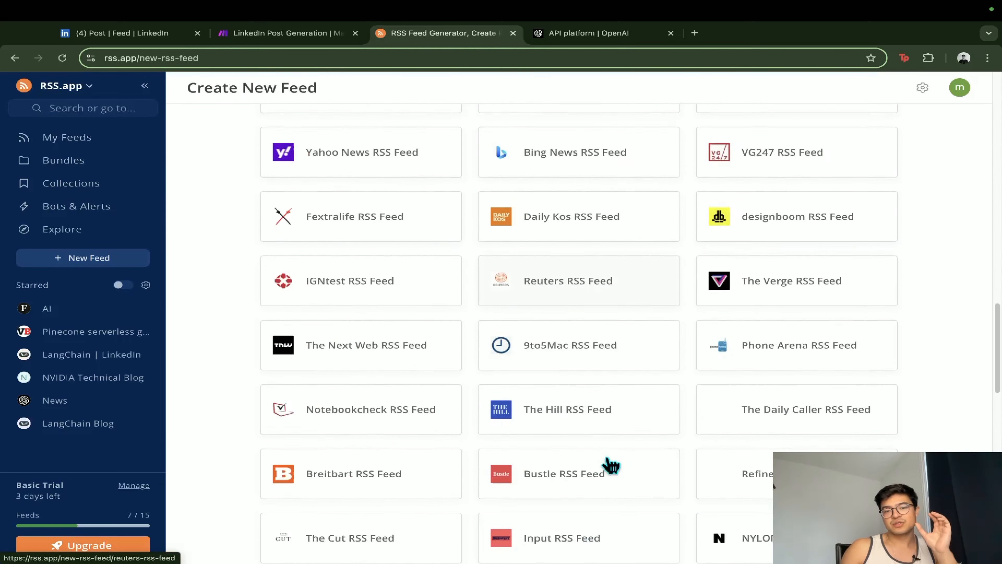
scroll(604, 466, down, 12)
click(593, 530)
scroll(593, 472, down, 4)
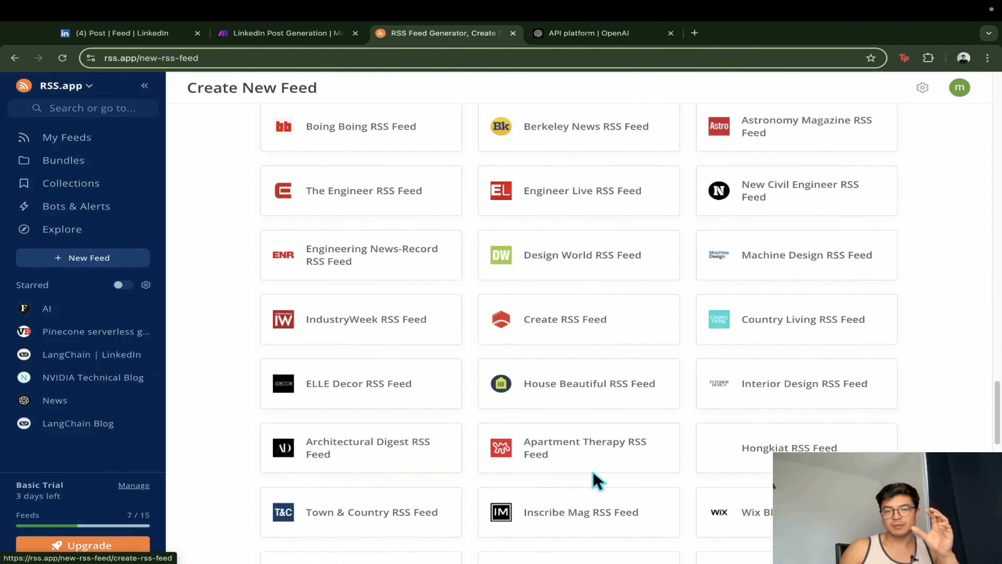
scroll(594, 474, down, 3)
scroll(595, 474, up, 20)
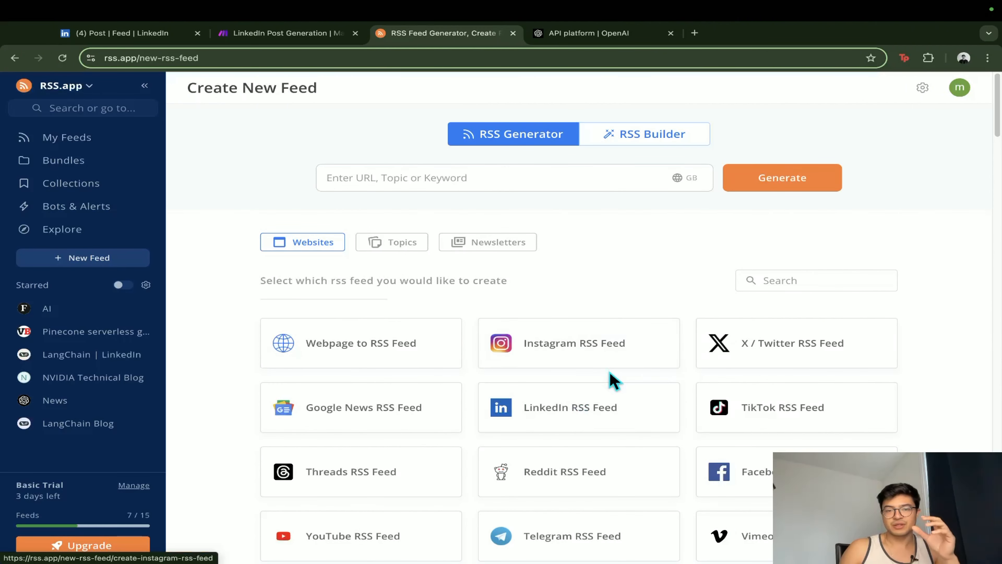
scroll(609, 372, down, 3)
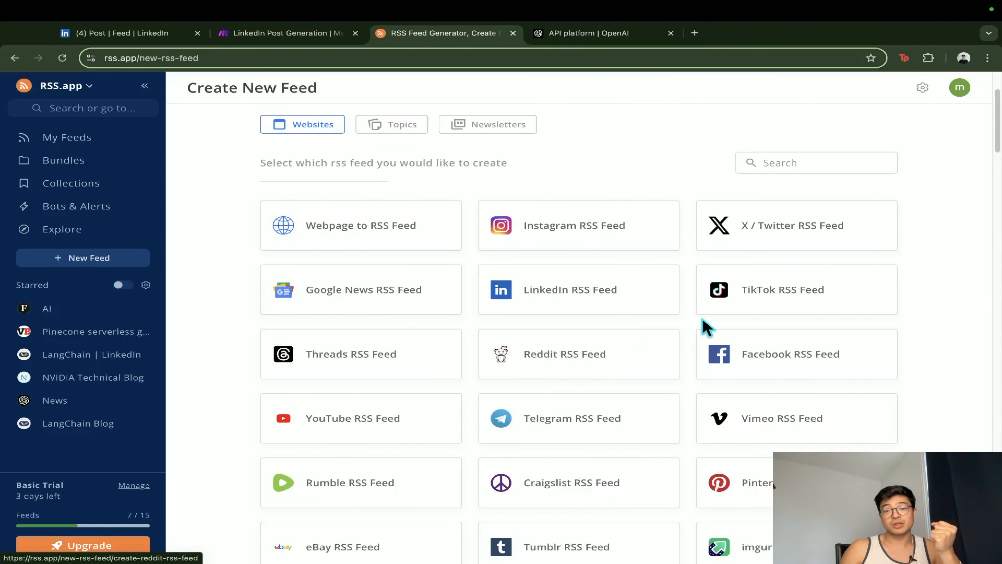
scroll(577, 327, down, 5)
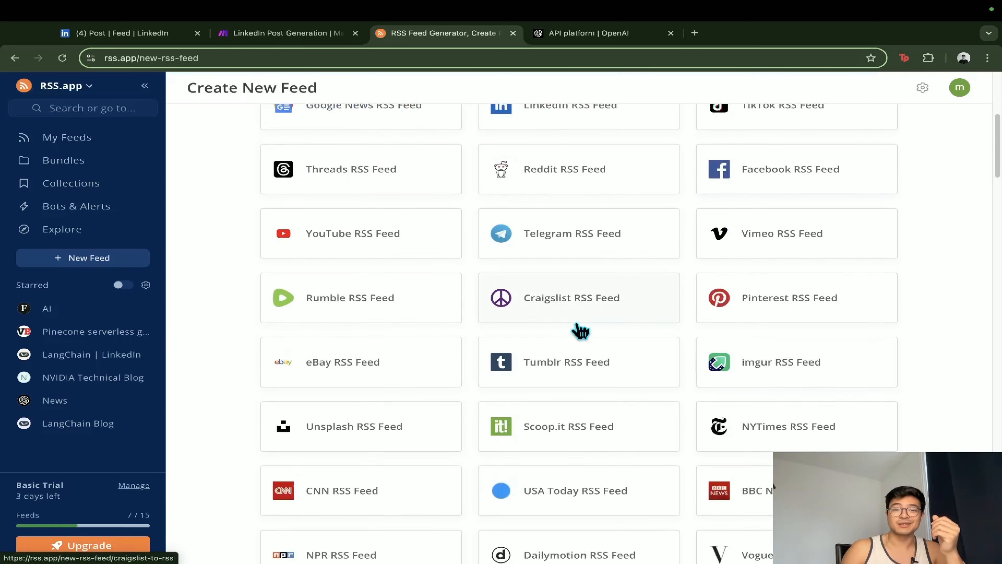
scroll(566, 379, down, 1)
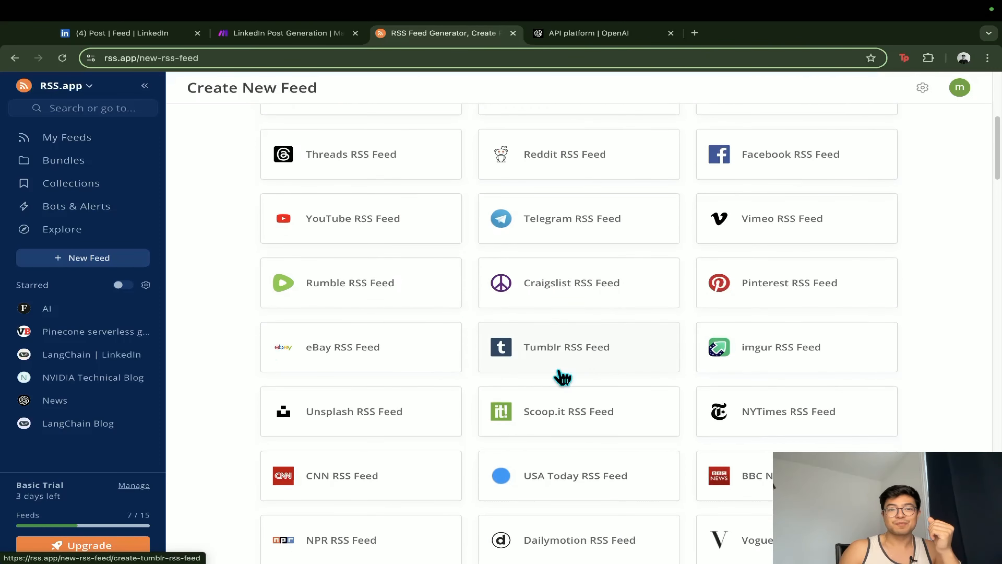
scroll(544, 365, down, 2)
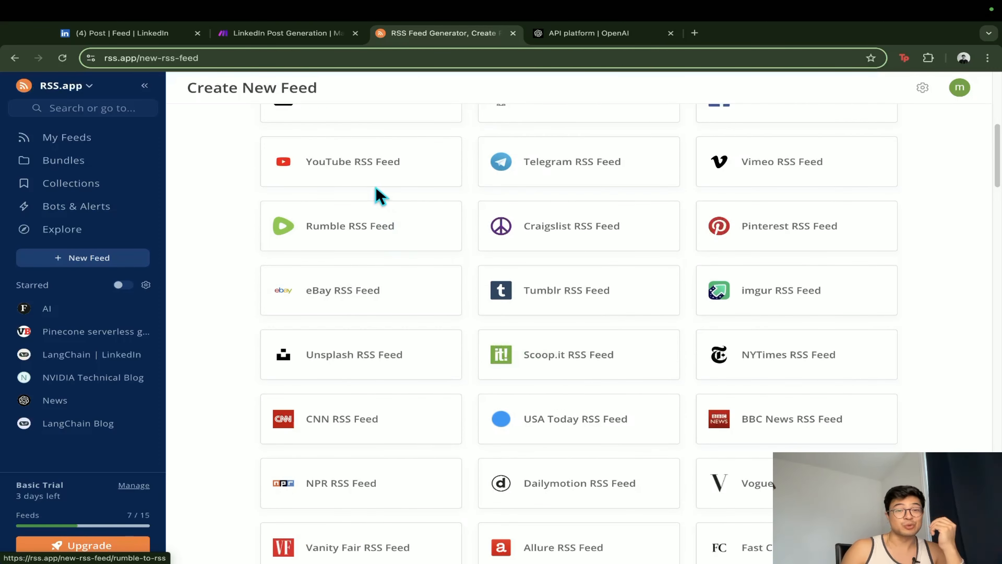
scroll(568, 359, down, 10)
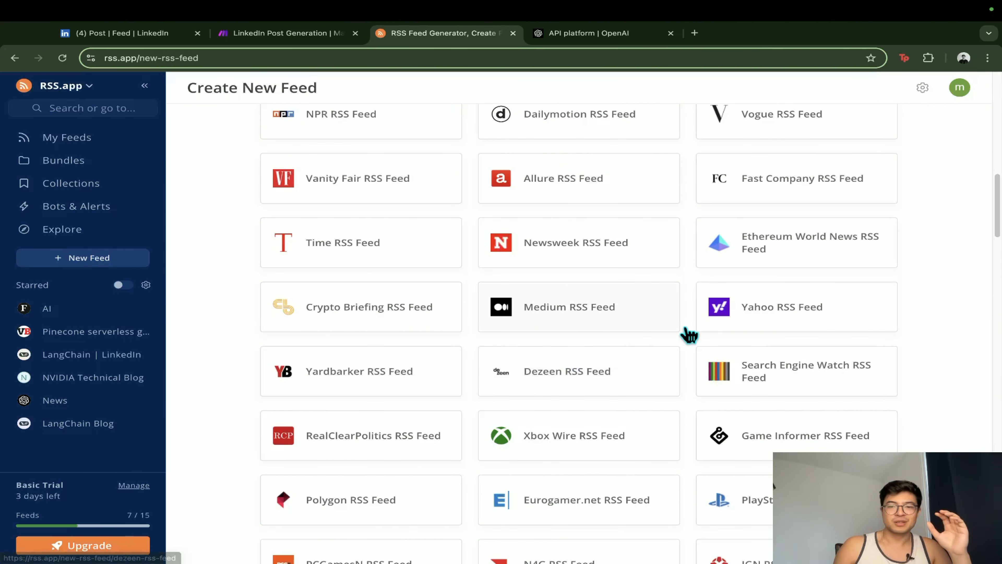
scroll(576, 347, down, 3)
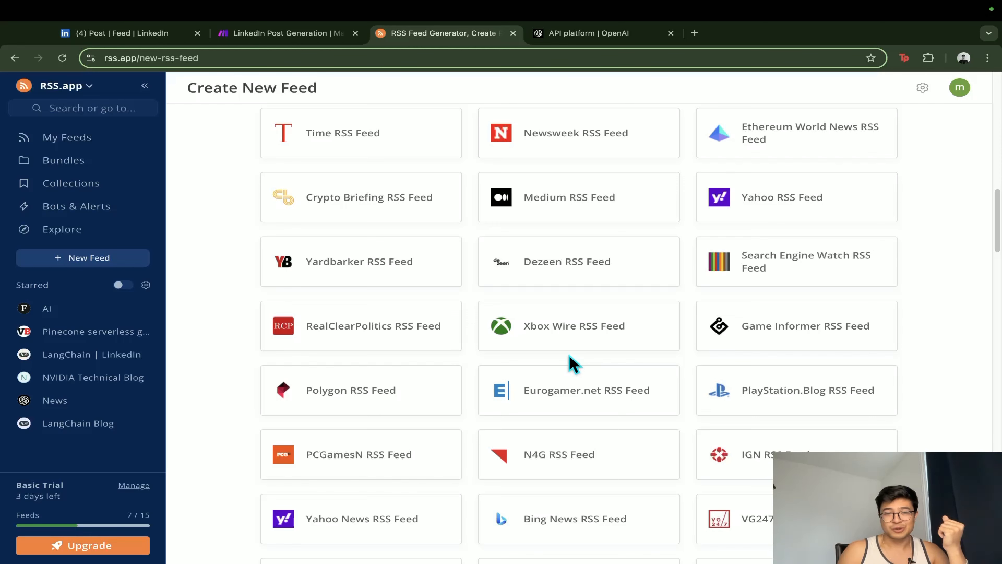
scroll(561, 367, up, 10)
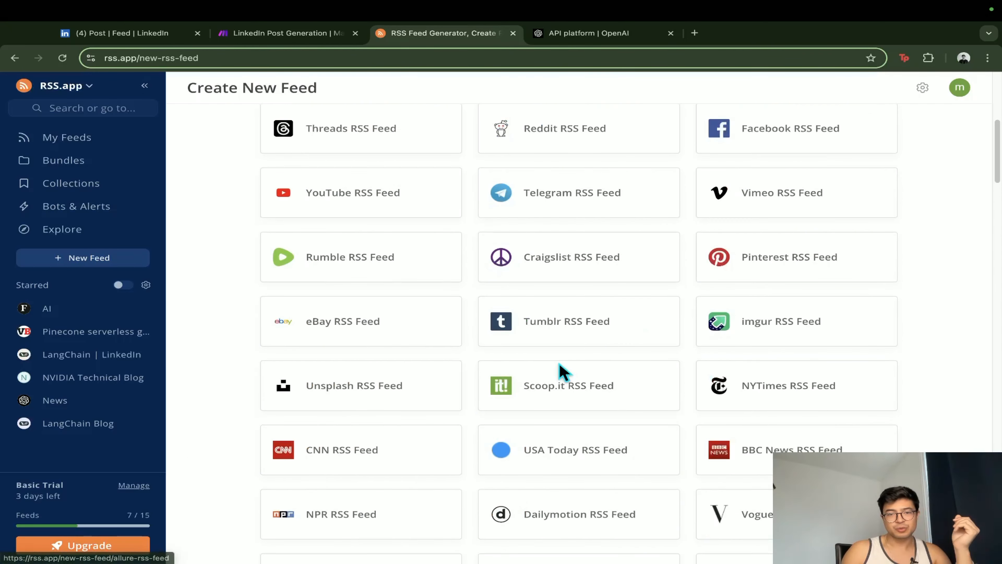
scroll(562, 373, up, 1)
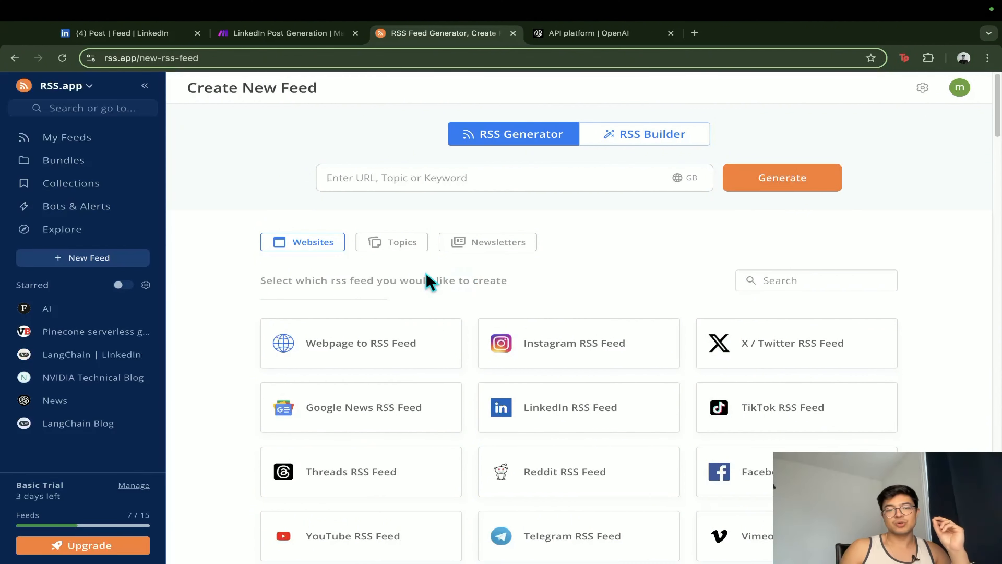
- Browse the feed topics by industry and generate a preview feed for Artificial Intelligence under Technology
click(396, 247)
scroll(410, 263, down, 1)
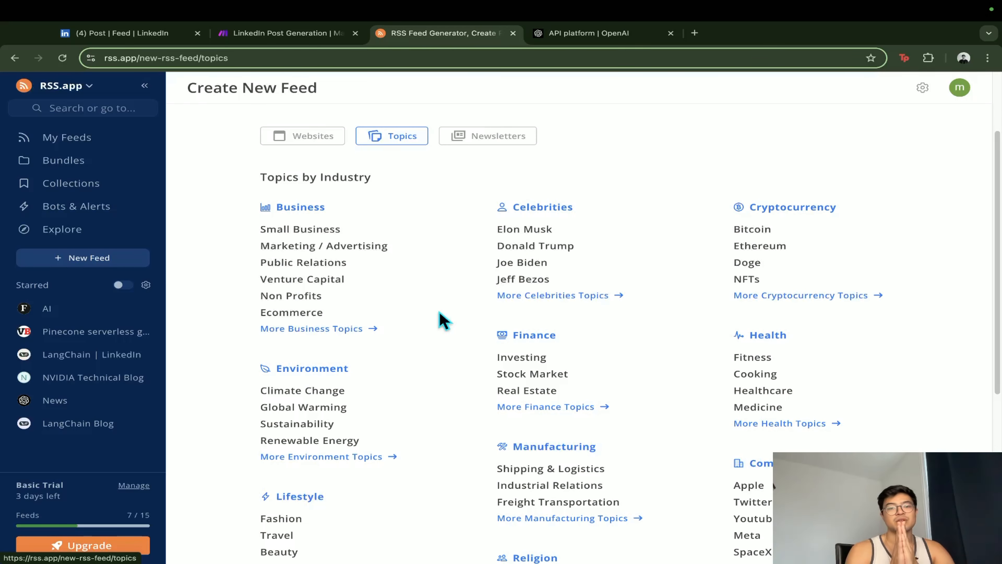
scroll(457, 327, down, 7)
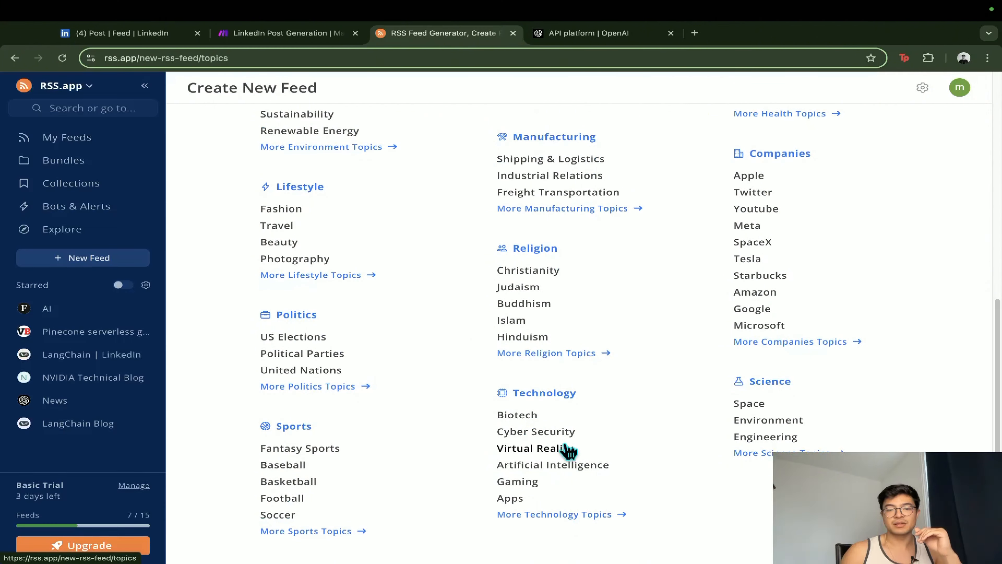
click(583, 469)
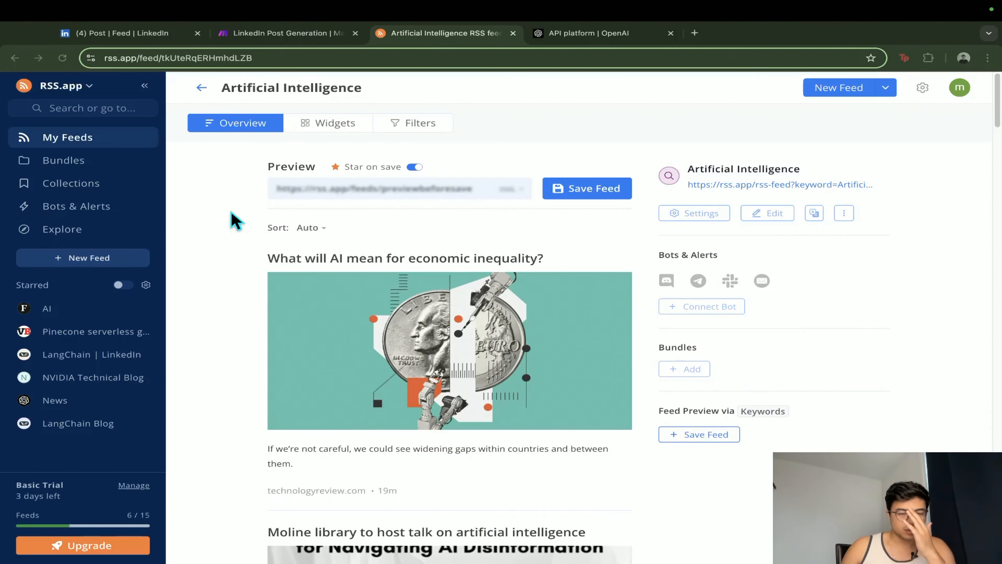
- Examine the articles collected in the Artificial Intelligence feed preview
scroll(450, 391, down, 10)
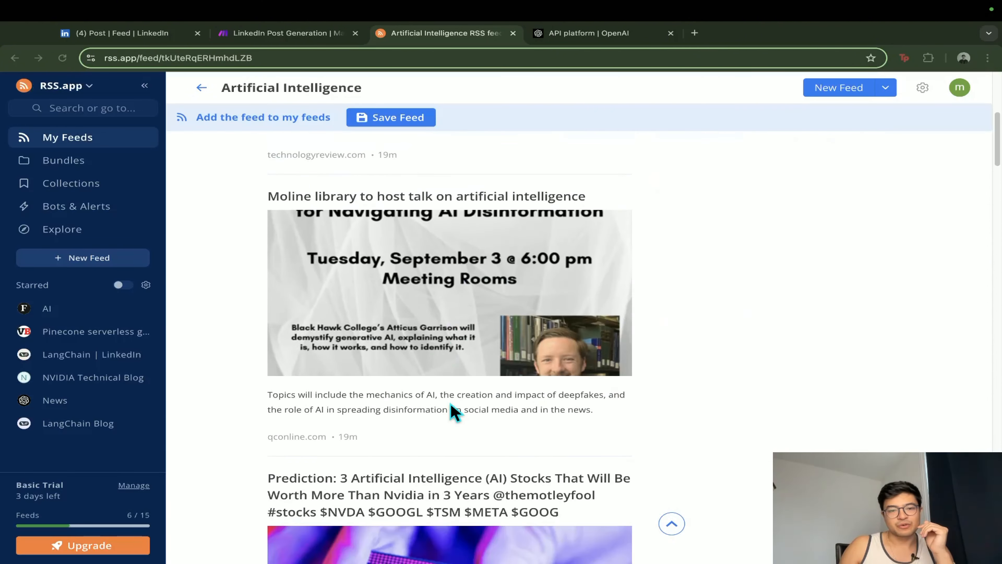
scroll(454, 413, down, 15)
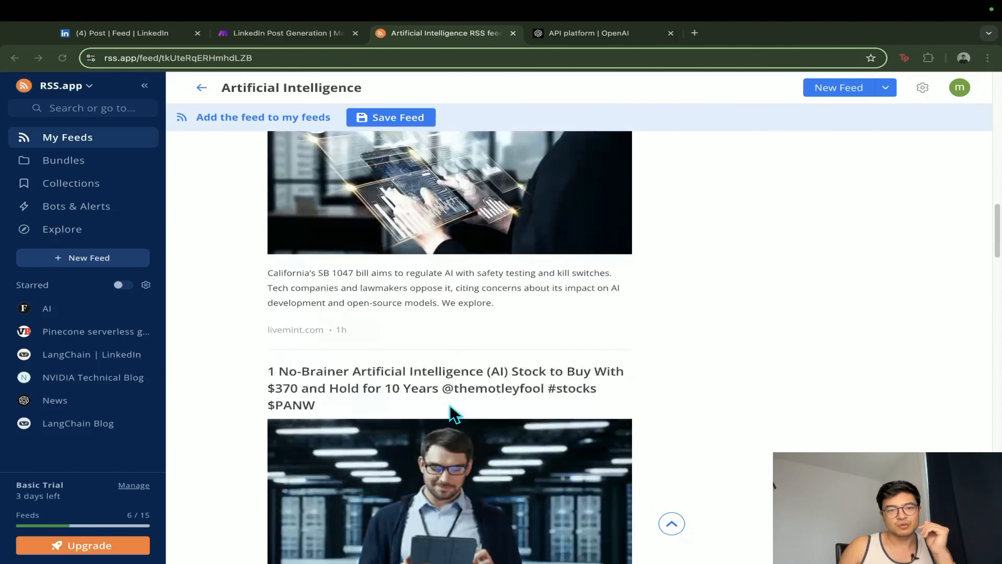
scroll(450, 406, down, 3)
scroll(449, 405, up, 15)
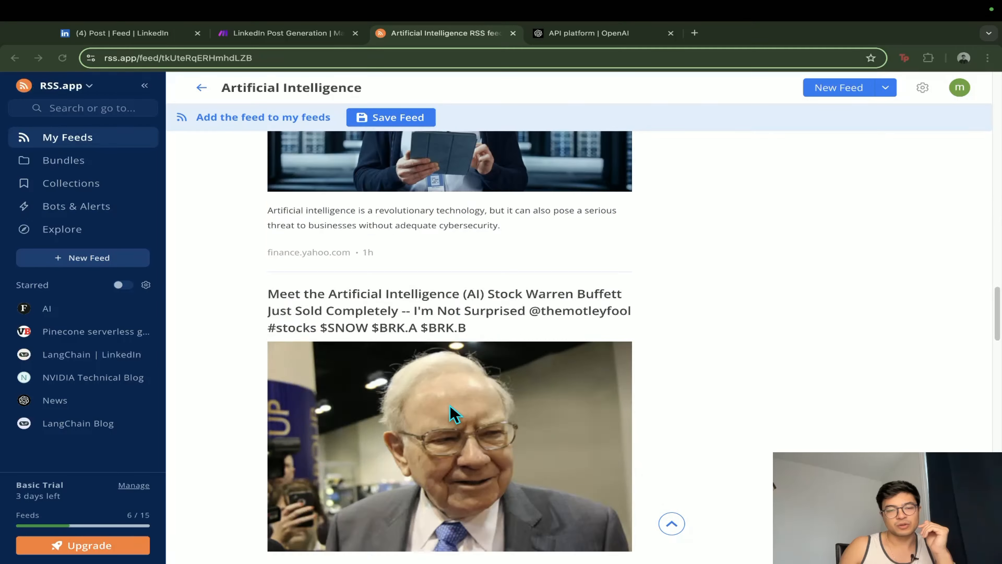
scroll(454, 417, up, 5)
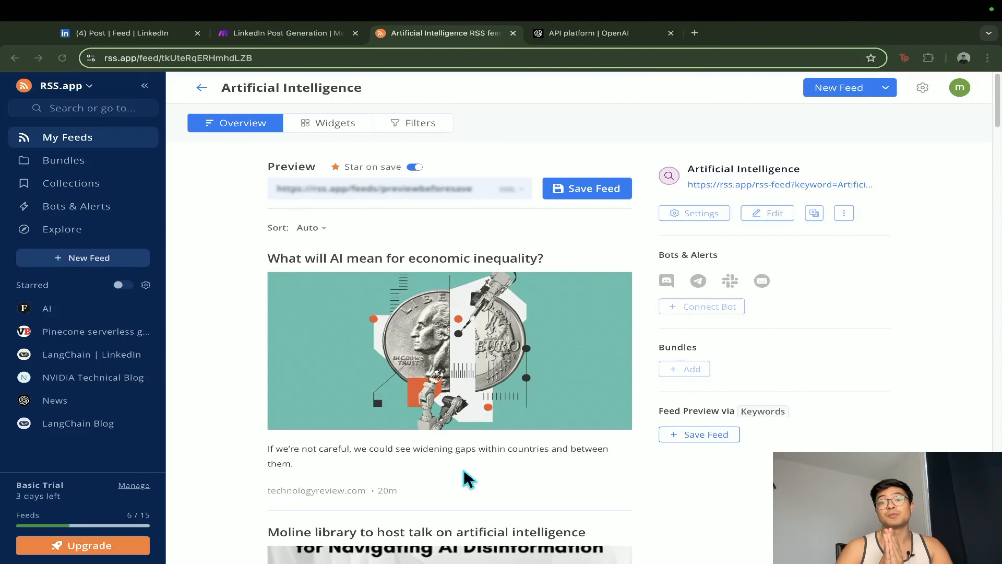
scroll(468, 479, down, 5)
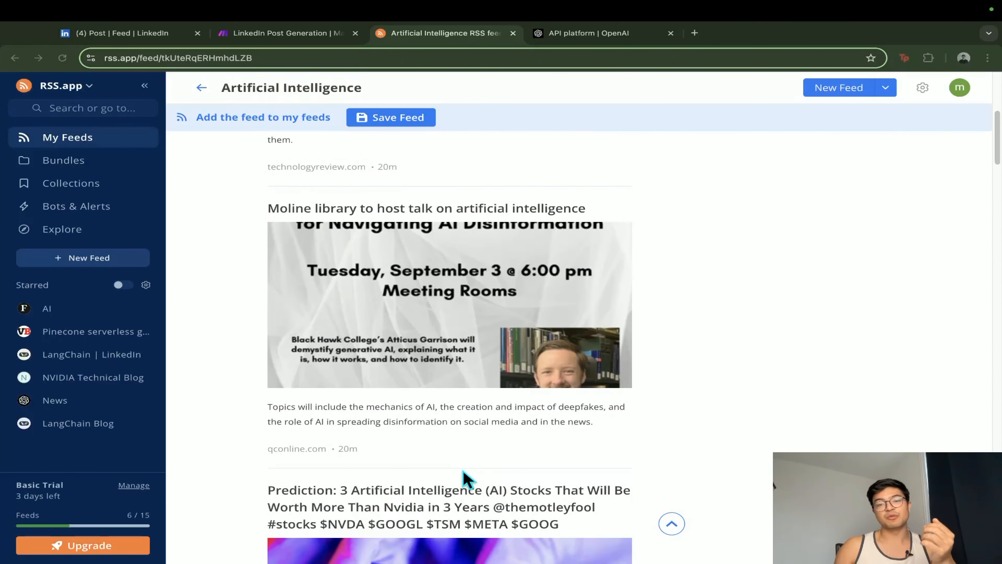
scroll(464, 477, down, 5)
scroll(462, 477, up, 10)
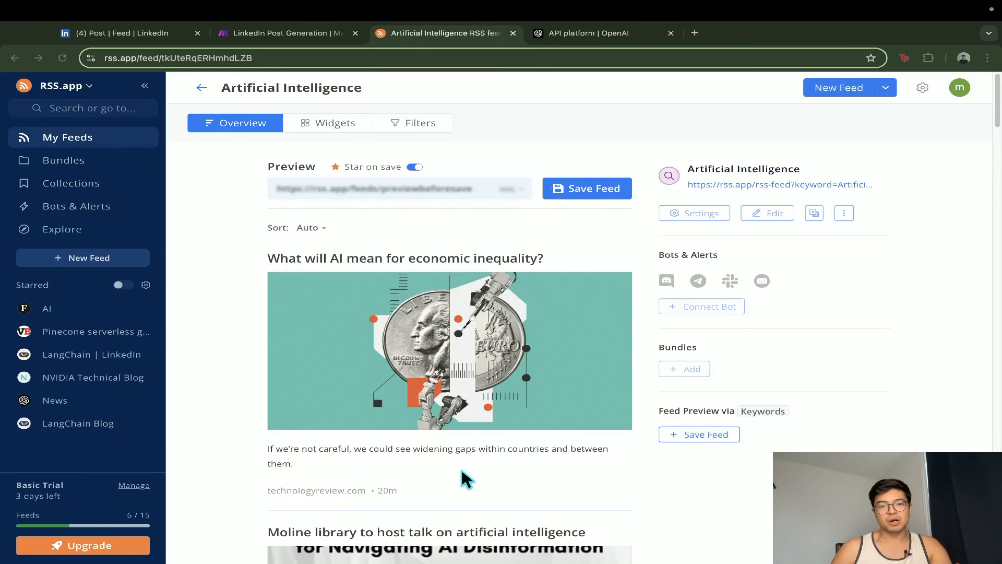
scroll(474, 482, down, 10)
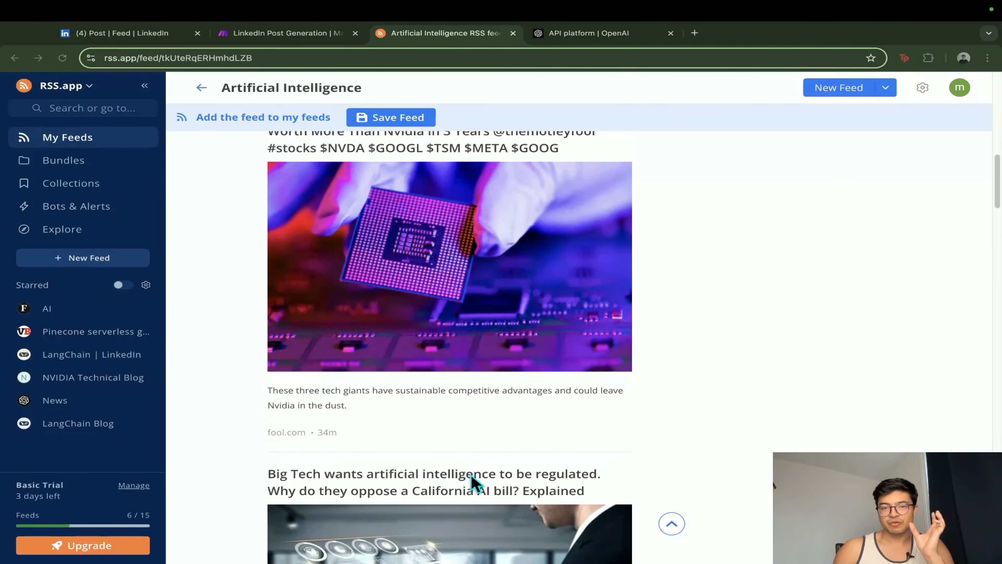
scroll(481, 477, up, 10)
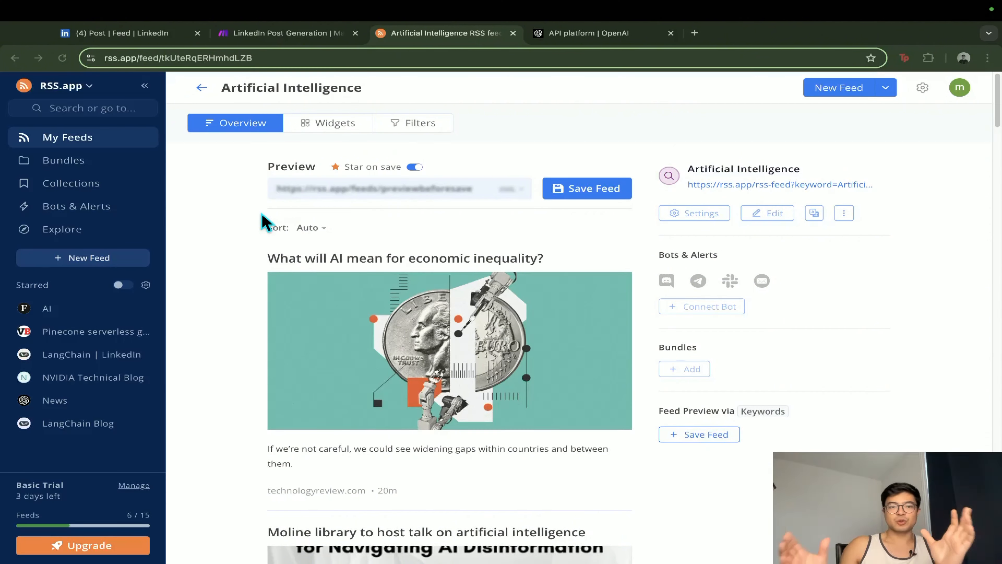
scroll(245, 300, down, 8)
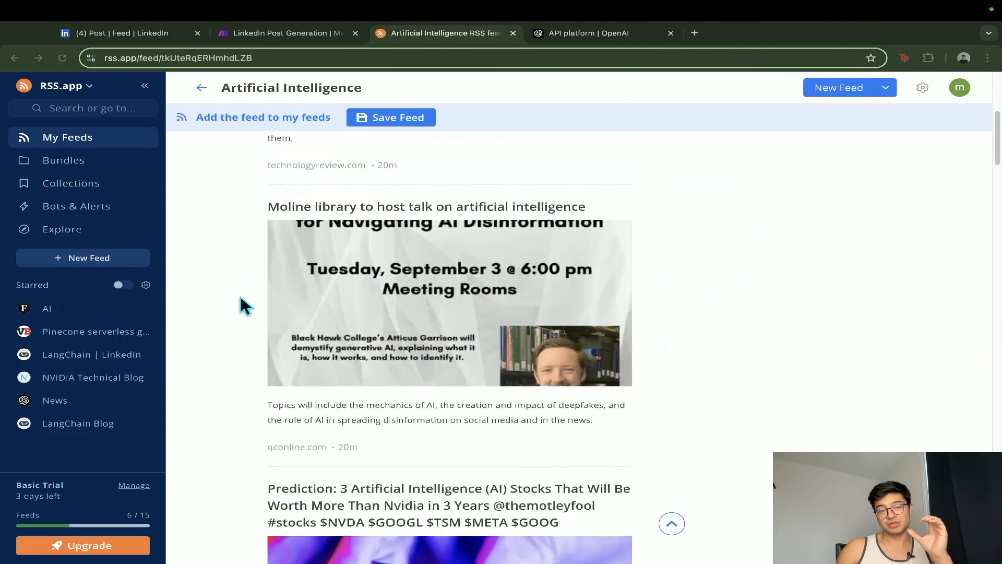
scroll(251, 308, down, 4)
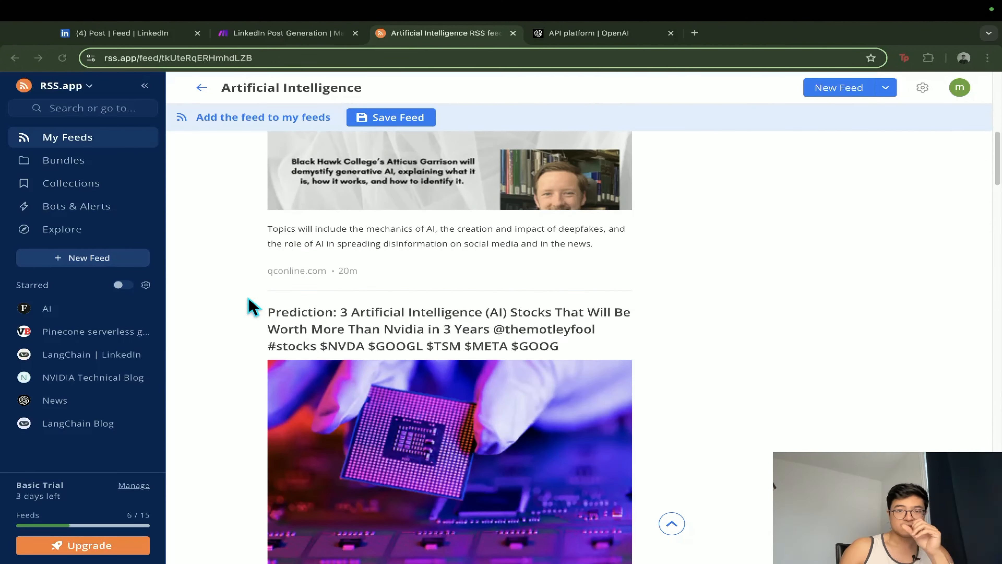
scroll(252, 308, up, 10)
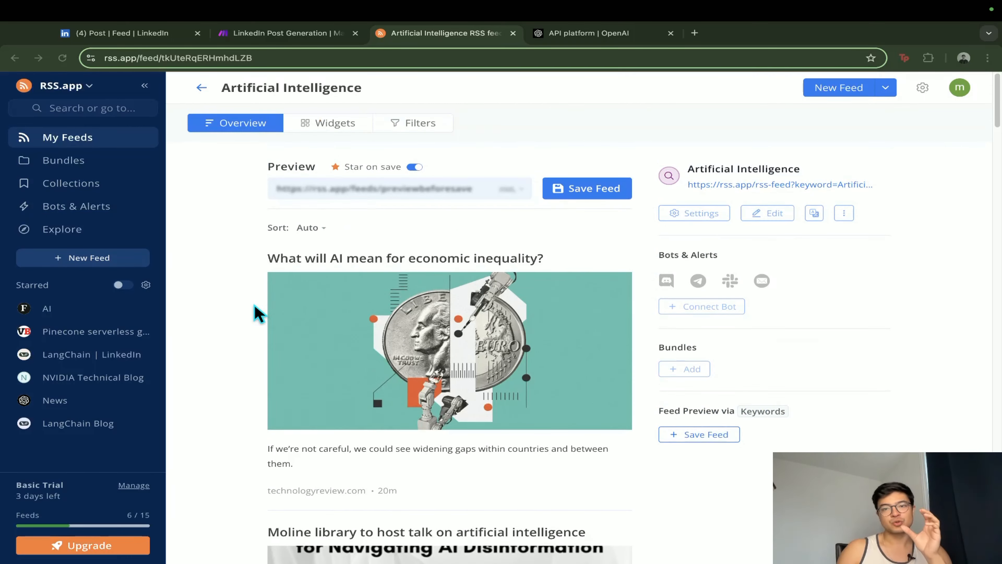
- Leave the Artificial Intelligence preview without saving it and review the website sources for a new feed
click(202, 88)
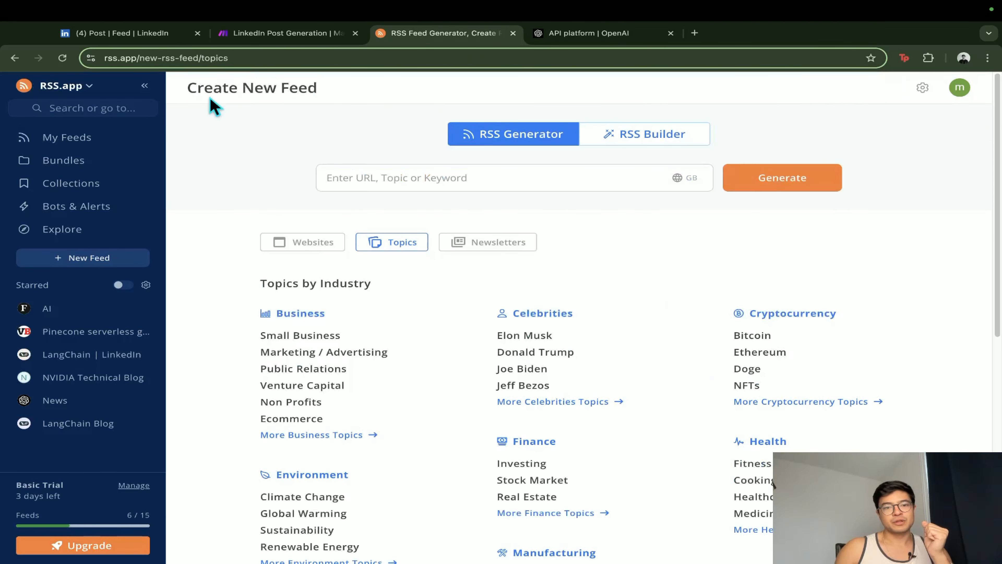
click(321, 244)
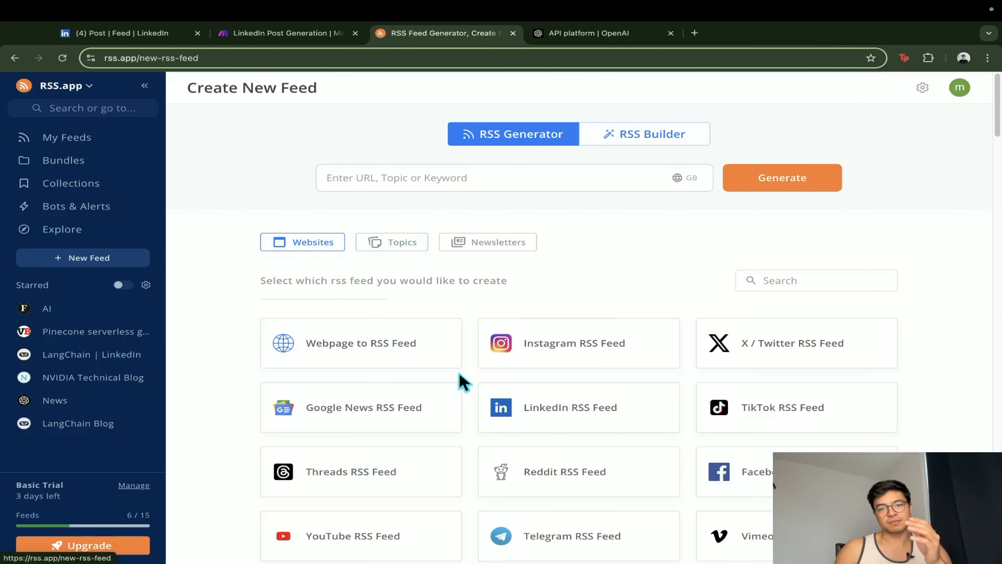
scroll(471, 381, down, 2)
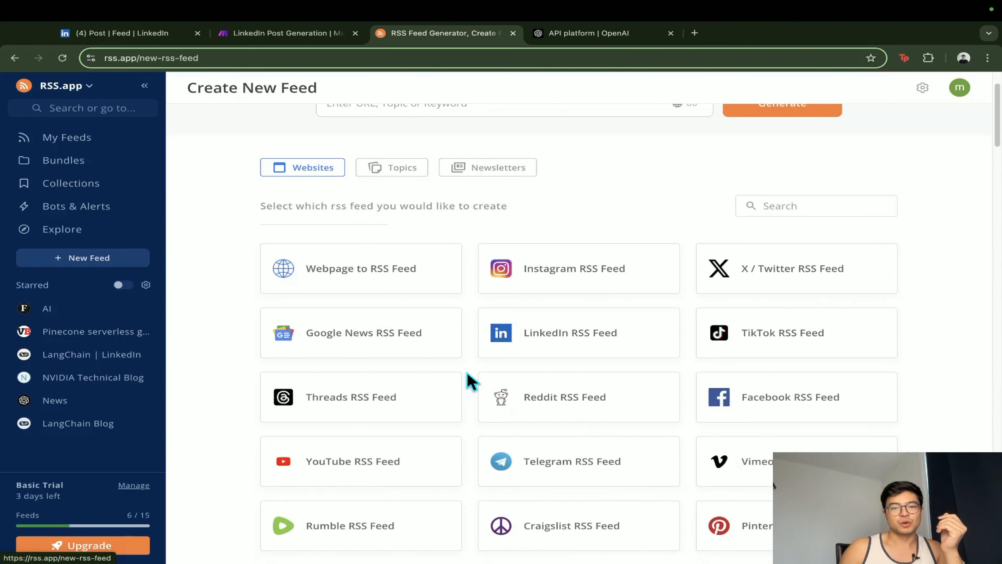
scroll(470, 381, up, 2)
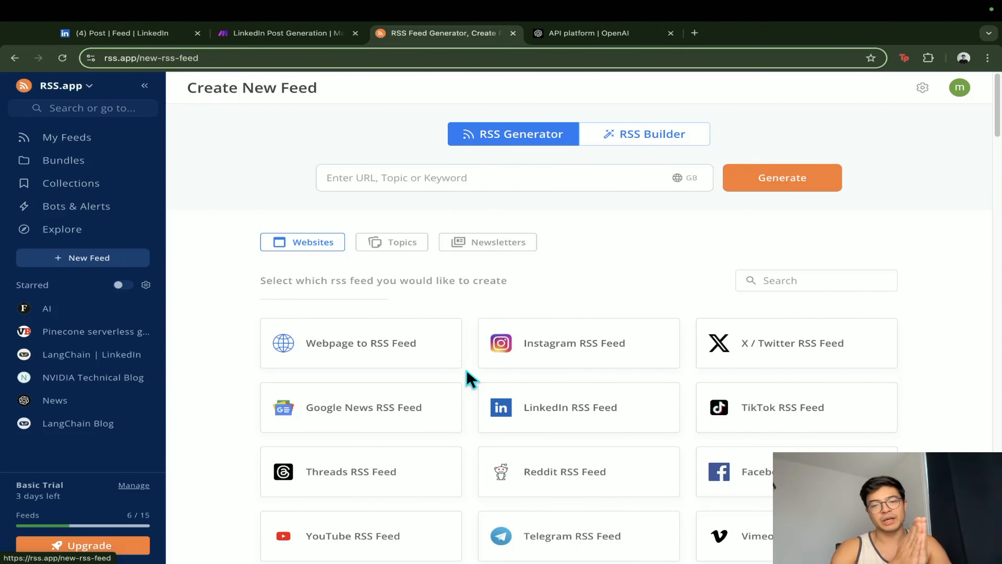
- Browse the newsletter sources and view the steps for converting the Growth Archive newsletter to a feed, then dismiss them
click(488, 242)
scroll(539, 333, down, 3)
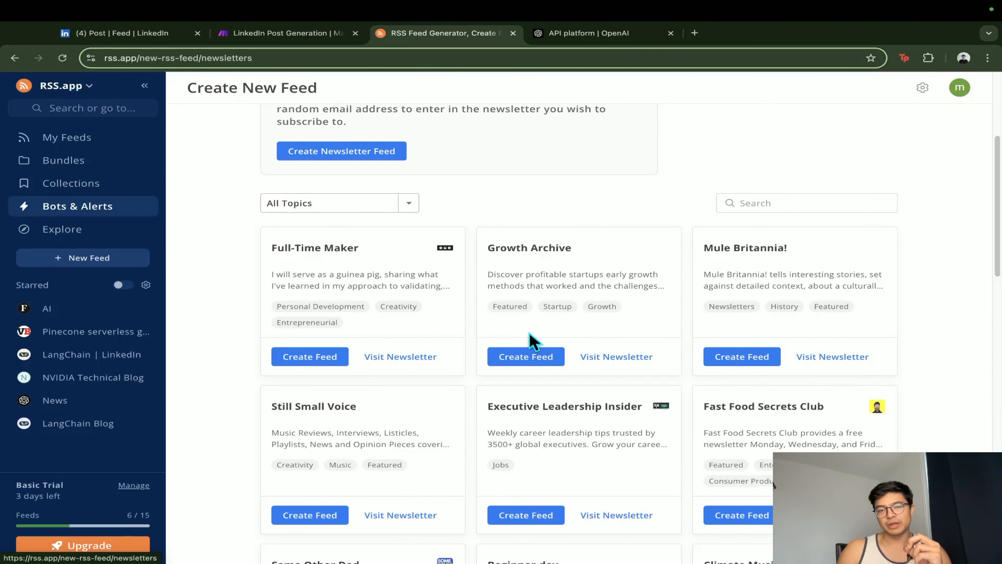
click(531, 360)
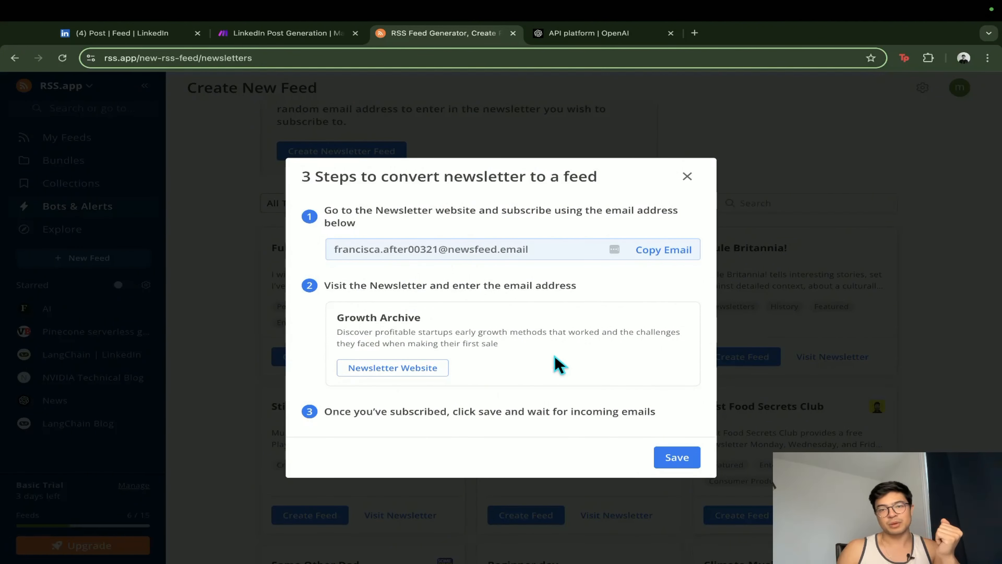
click(688, 177)
scroll(507, 343, up, 3)
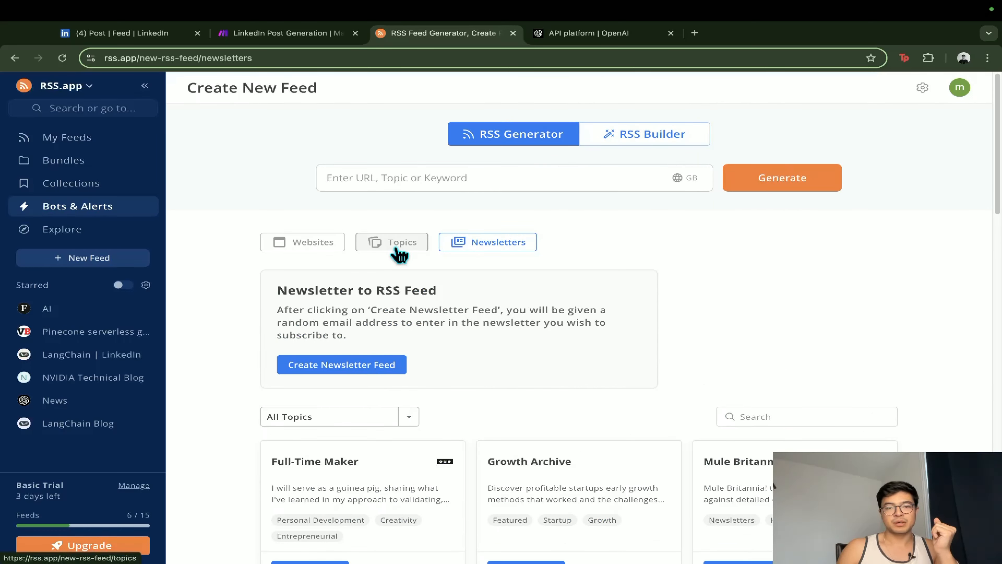
- Revisit the topic sources and look through the list of websites available for a new feed
click(397, 250)
click(321, 246)
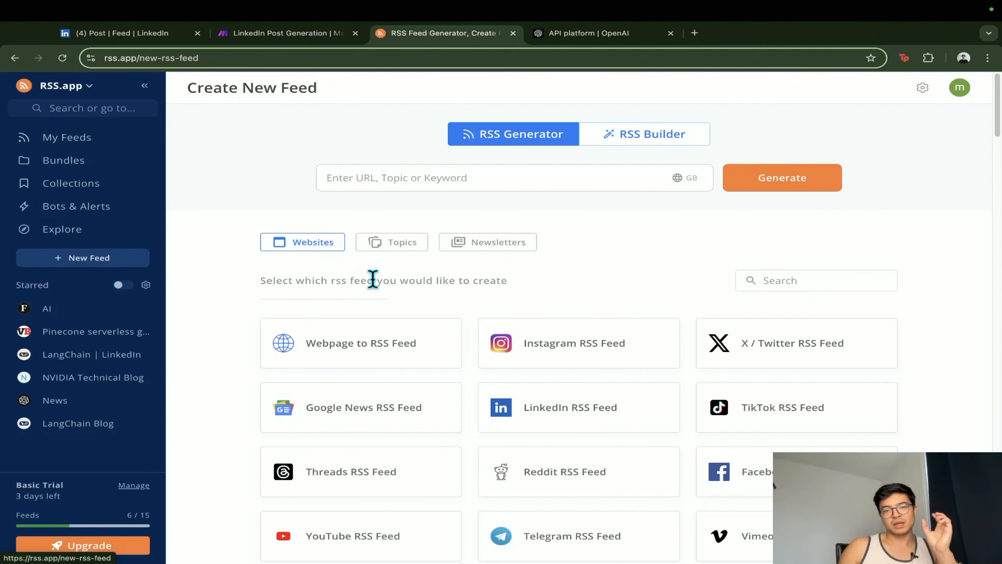
scroll(434, 300, down, 6)
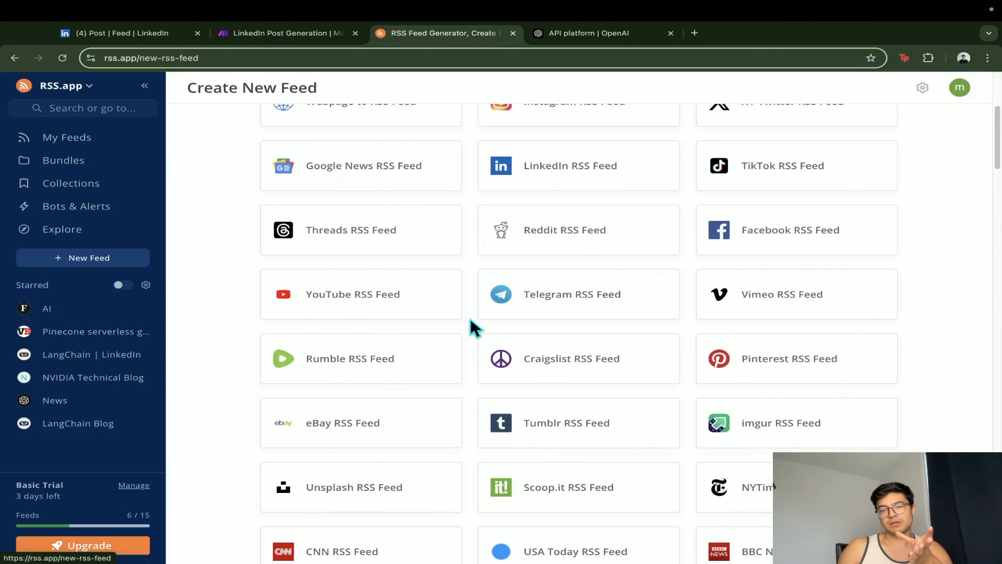
scroll(474, 329, down, 1)
scroll(475, 329, up, 7)
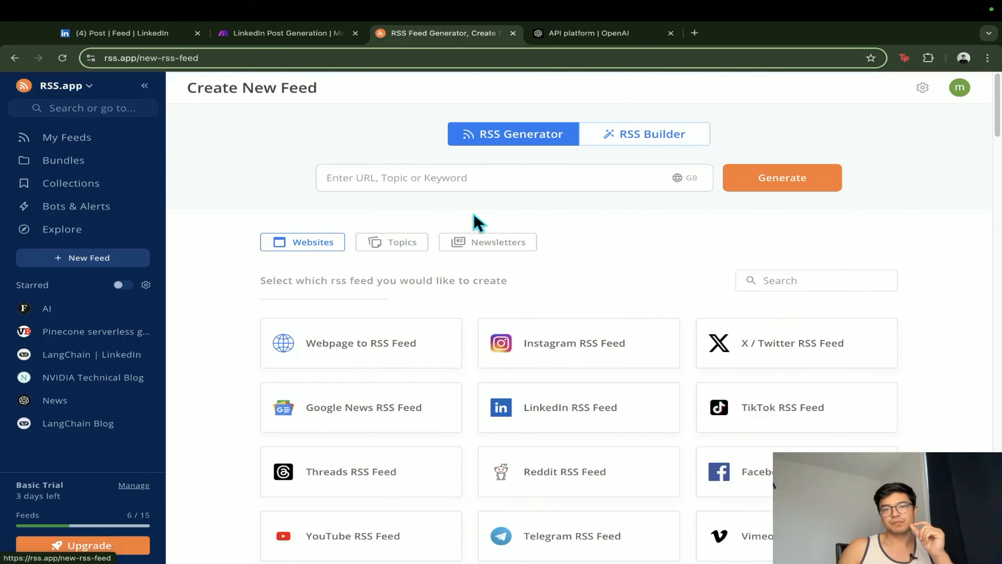
- Compare the RSS Builder with the RSS Generator and read how the builder turns a webpage URL into a feed
click(646, 149)
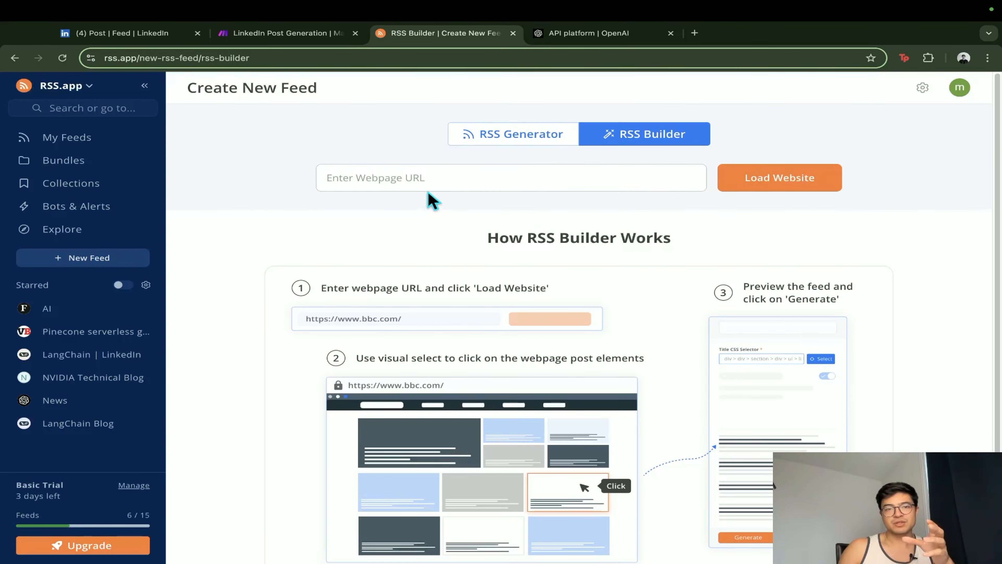
click(509, 146)
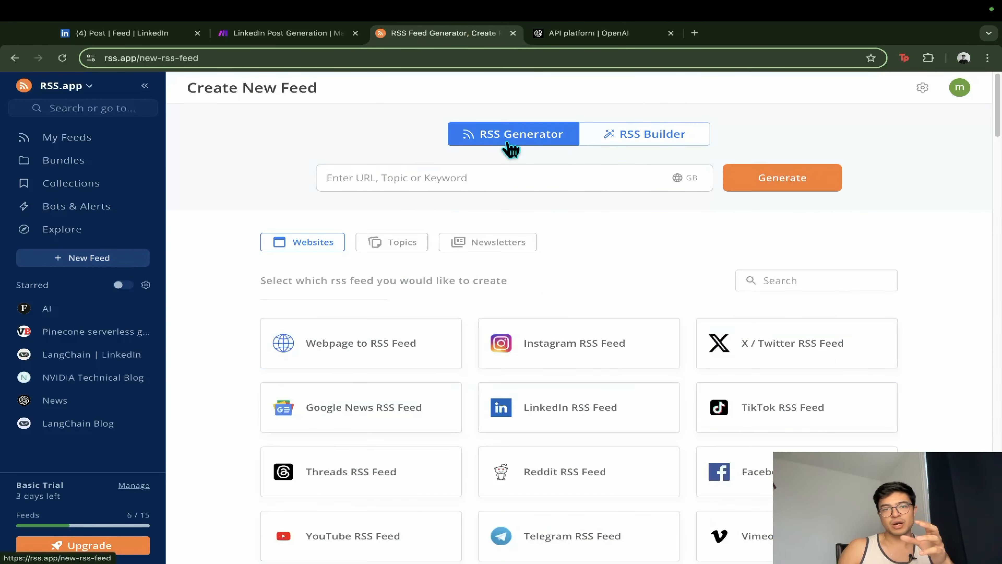
click(620, 147)
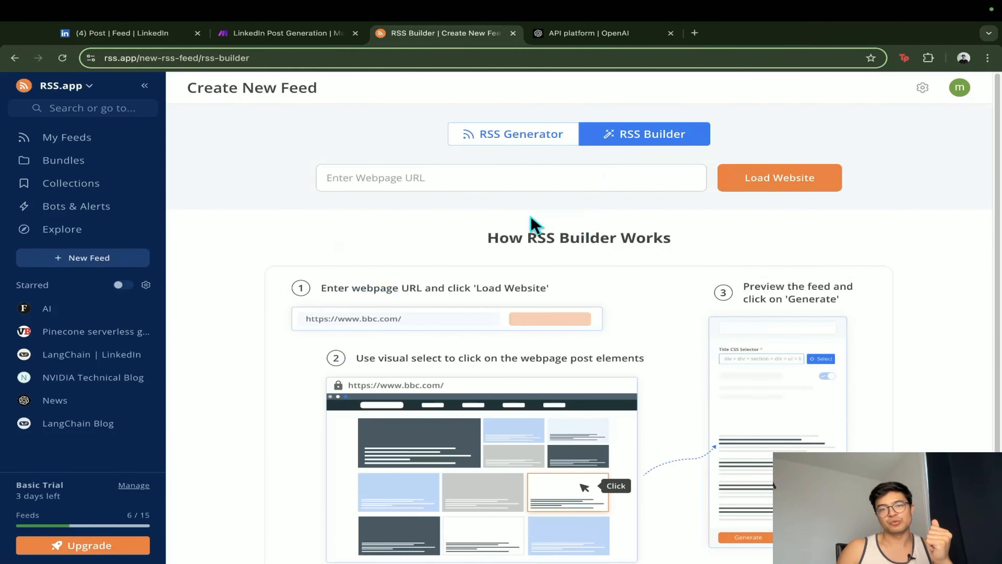
click(432, 175)
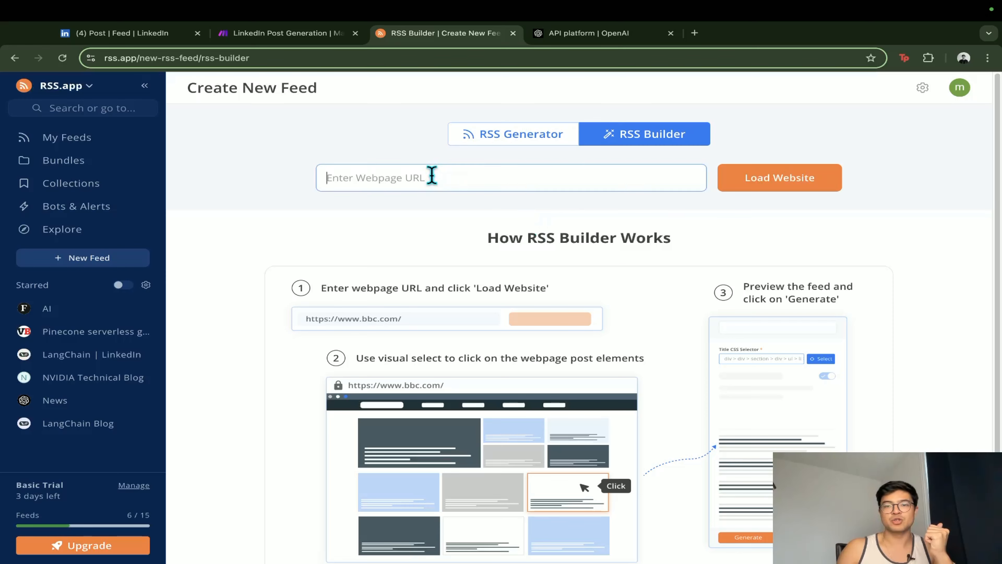
scroll(678, 363, down, 2)
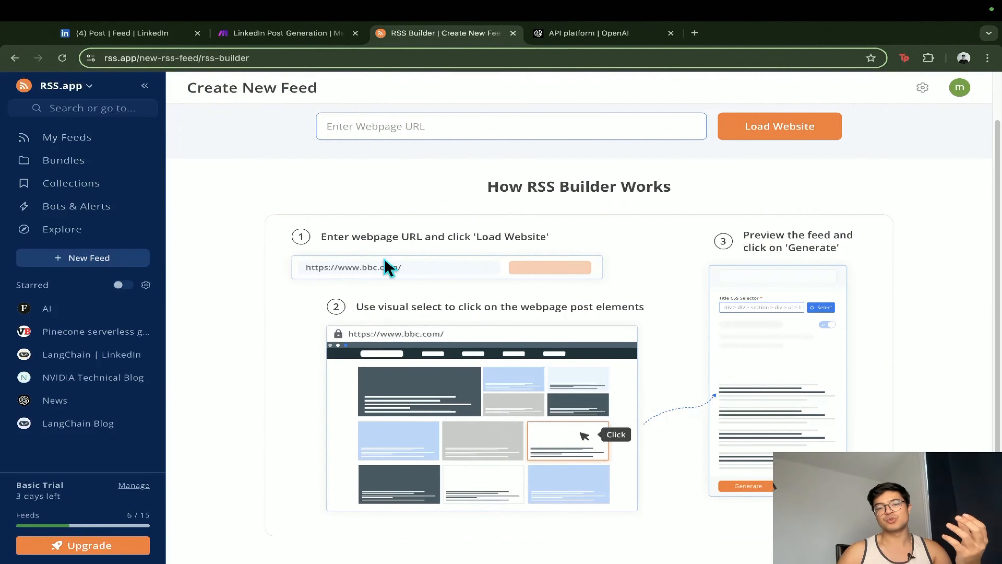
click(479, 145)
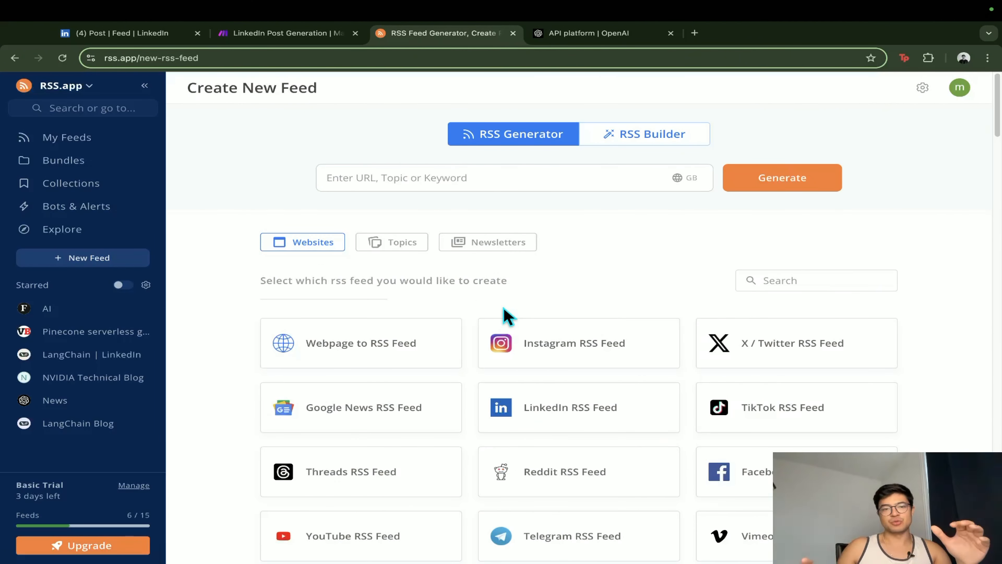
- Review the saved feeds, the General AI News bundle and the AI feed from Forbes
click(88, 138)
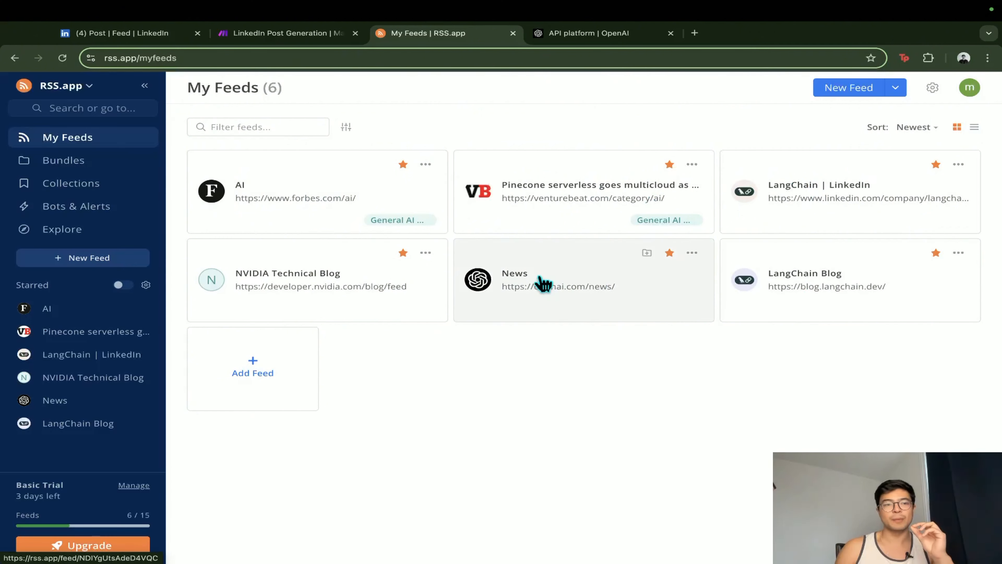
click(118, 169)
click(280, 231)
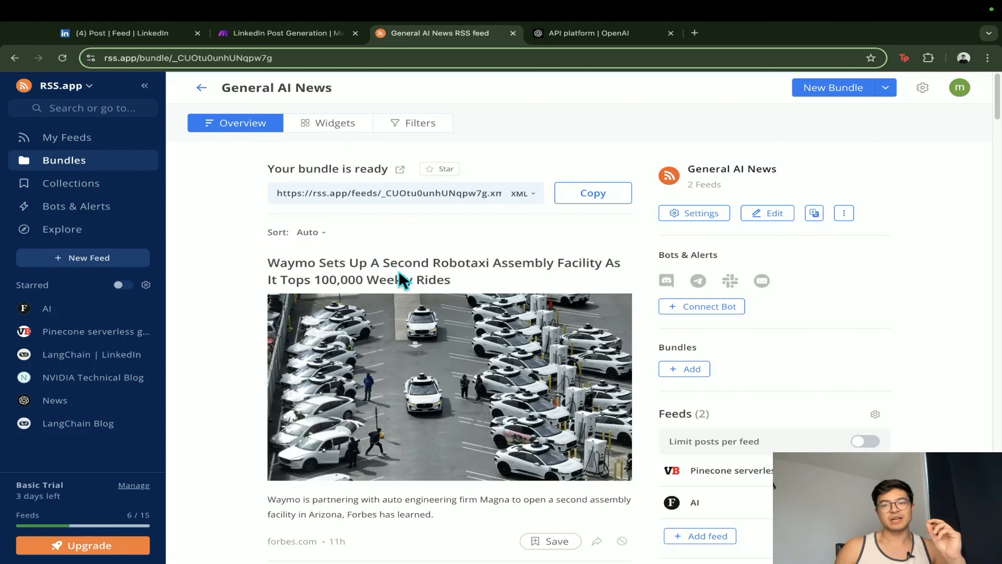
click(77, 312)
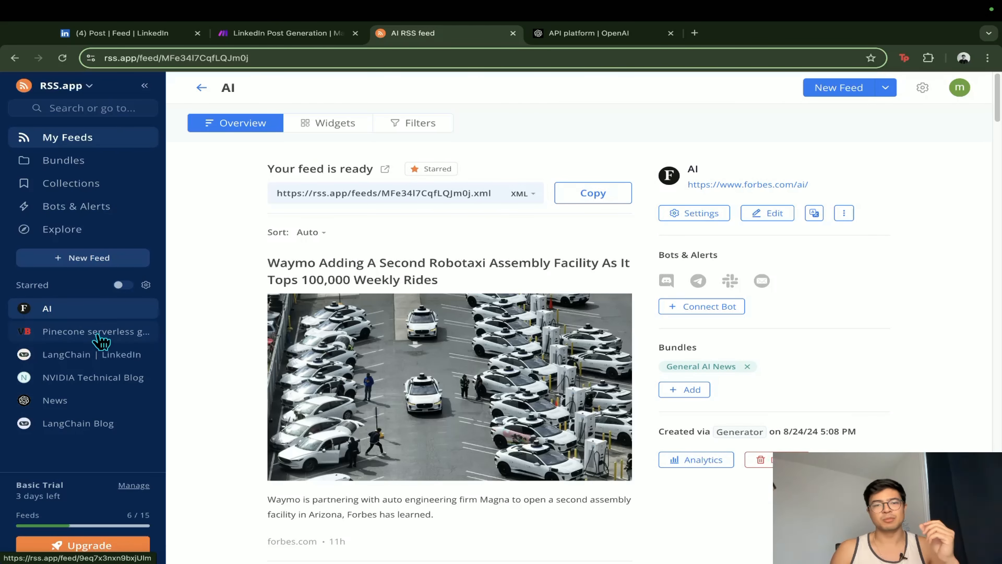
click(99, 163)
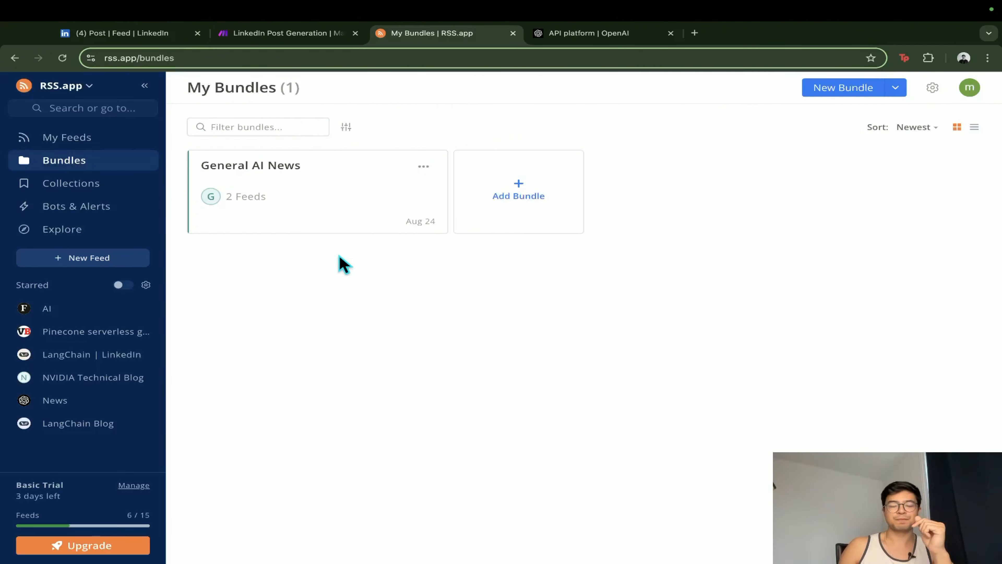
click(67, 138)
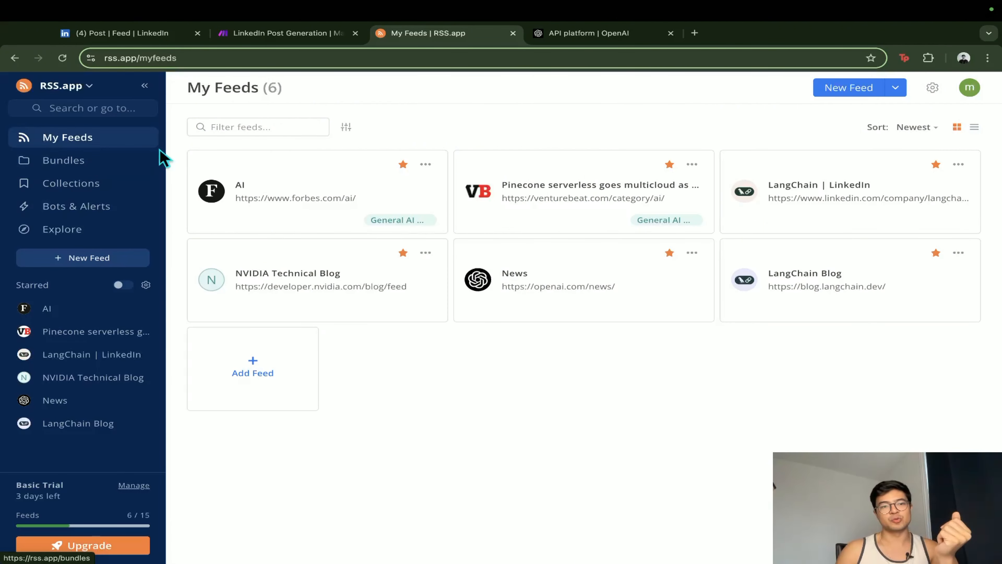
- Switch to the LinkedIn Post Generation scenario in Make, add a trial Retrieve RSS feed items module above the existing one and delete it
click(300, 34)
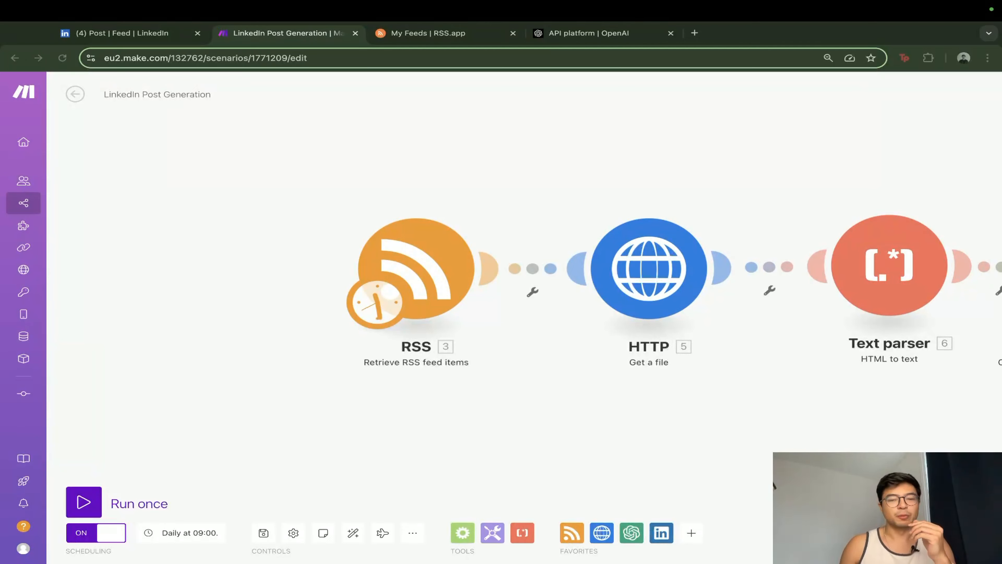
scroll(405, 225, up, 3)
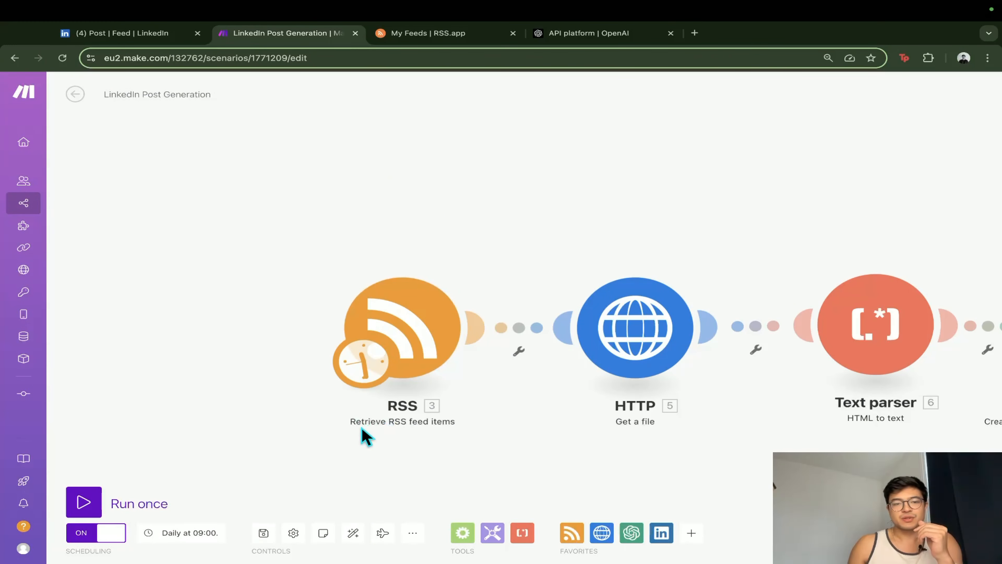
right_click(411, 205)
click(449, 207)
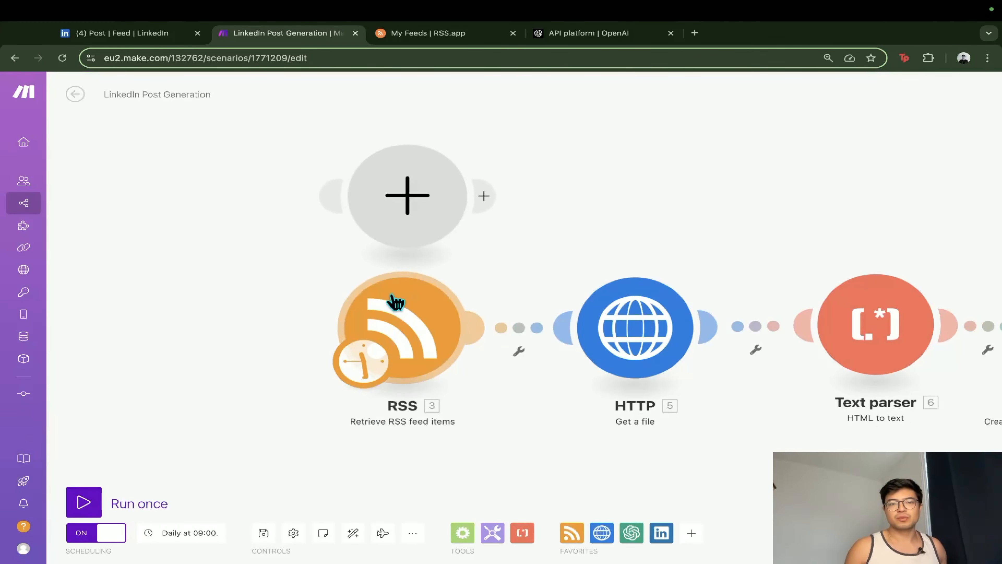
click(569, 123)
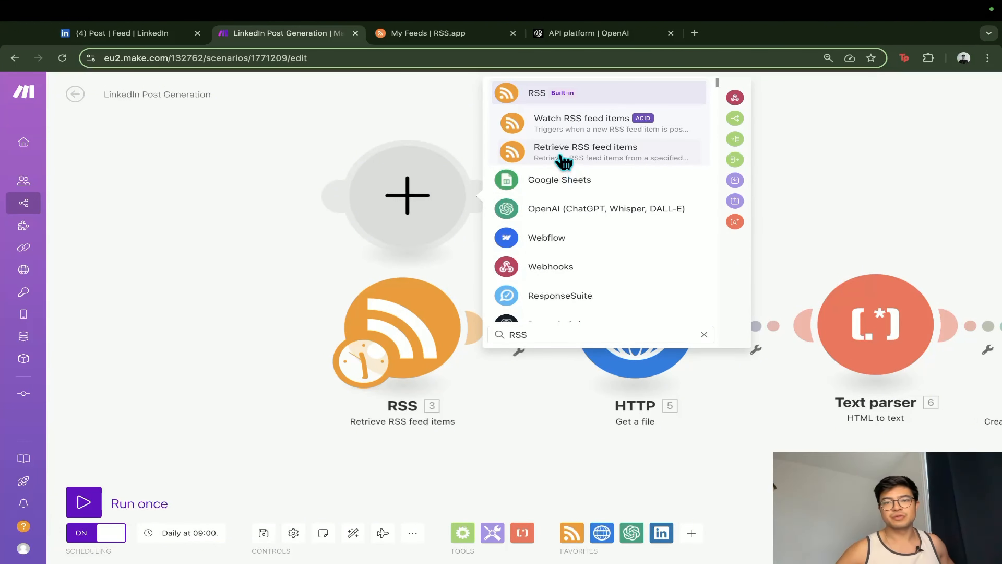
click(580, 160)
right_click(398, 201)
click(452, 318)
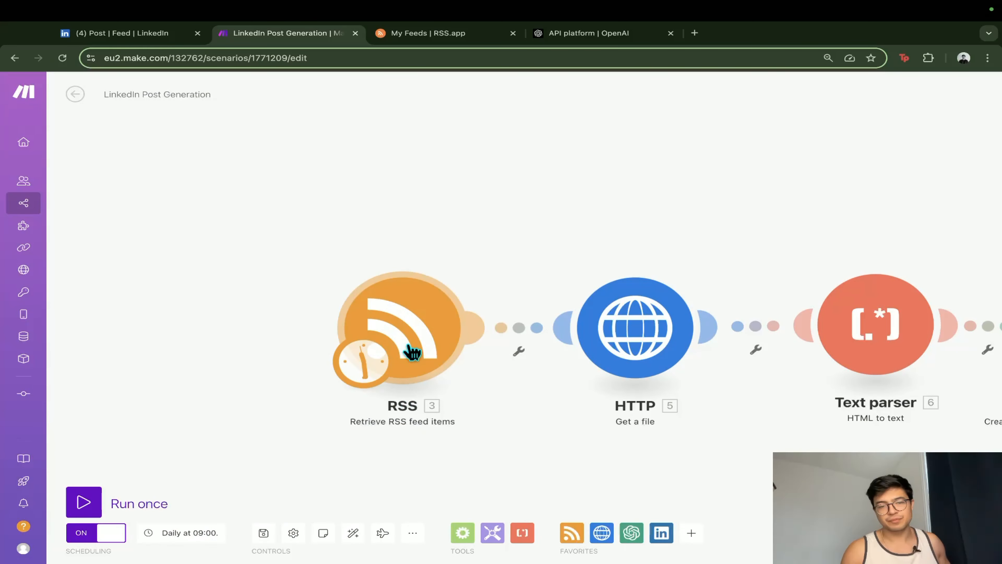
- Add another empty module, view the triggers and actions offered by the RSS app, and delete the module
right_click(391, 205)
click(430, 212)
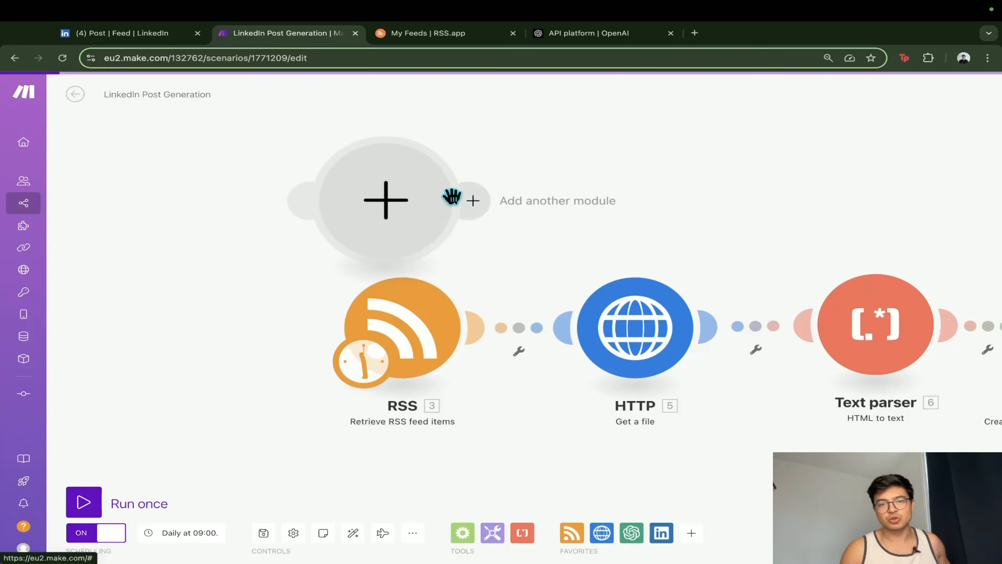
click(537, 124)
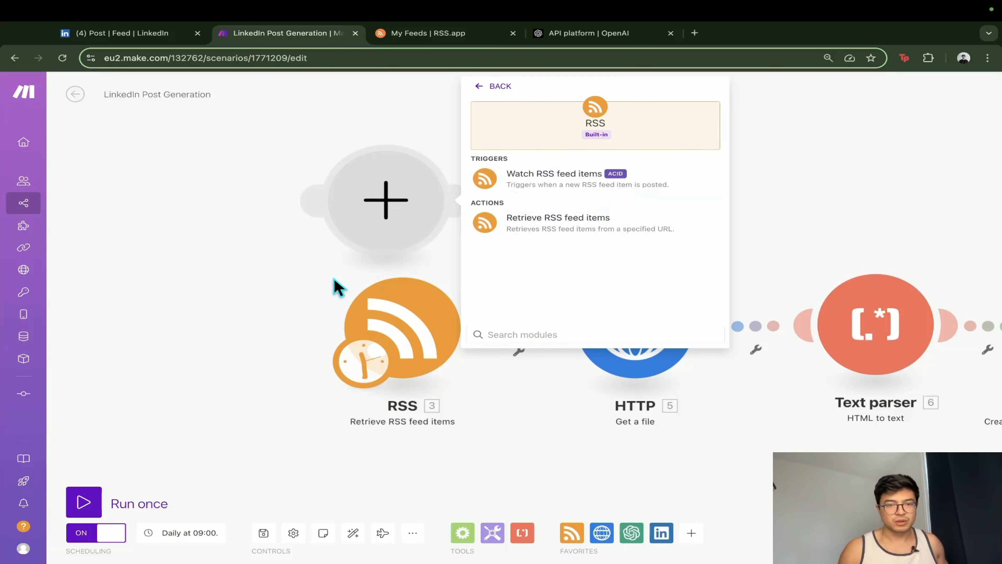
right_click(392, 209)
click(426, 230)
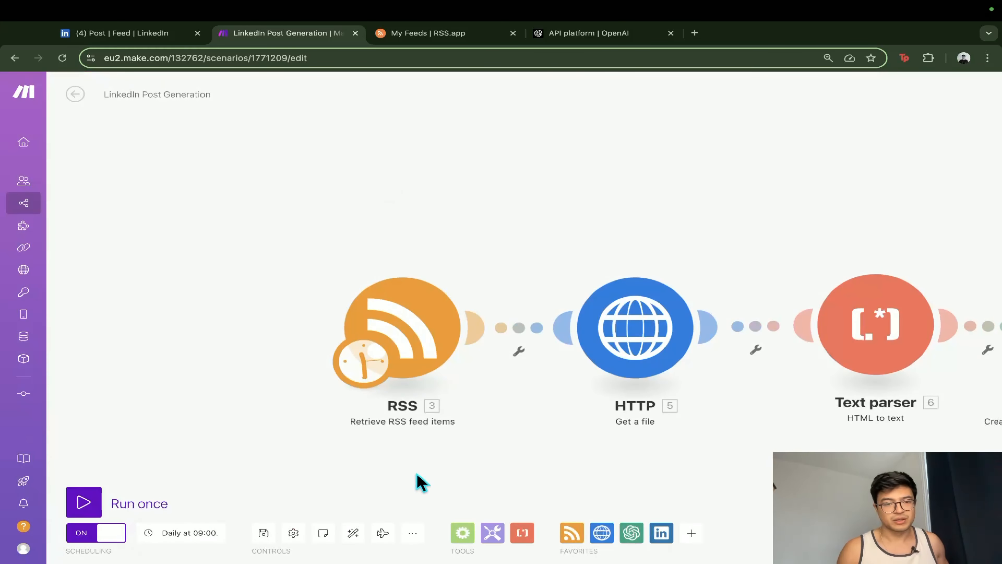
- Inspect the feed URL set in the scenario's existing RSS module and close its settings
click(448, 292)
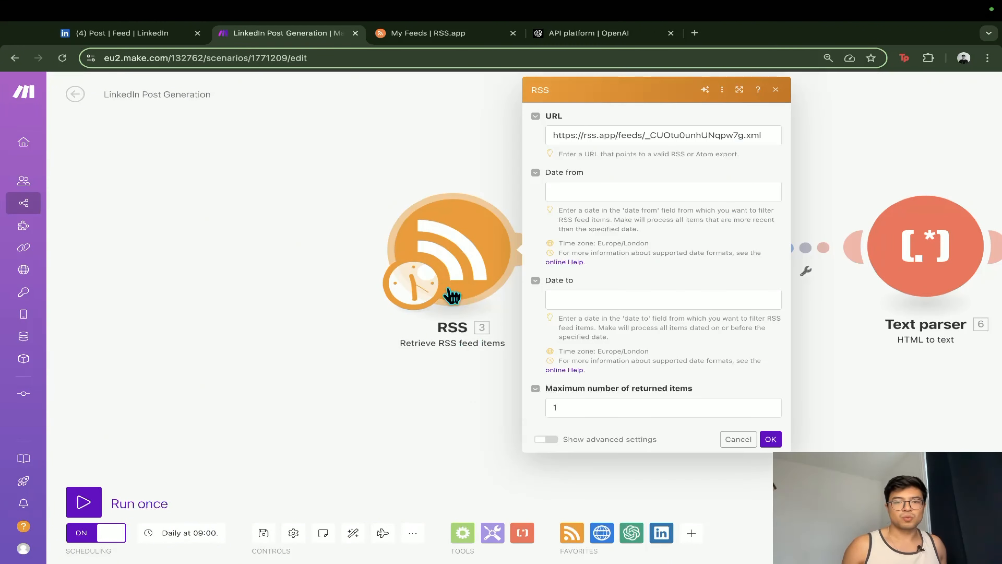
drag(742, 137, 528, 137)
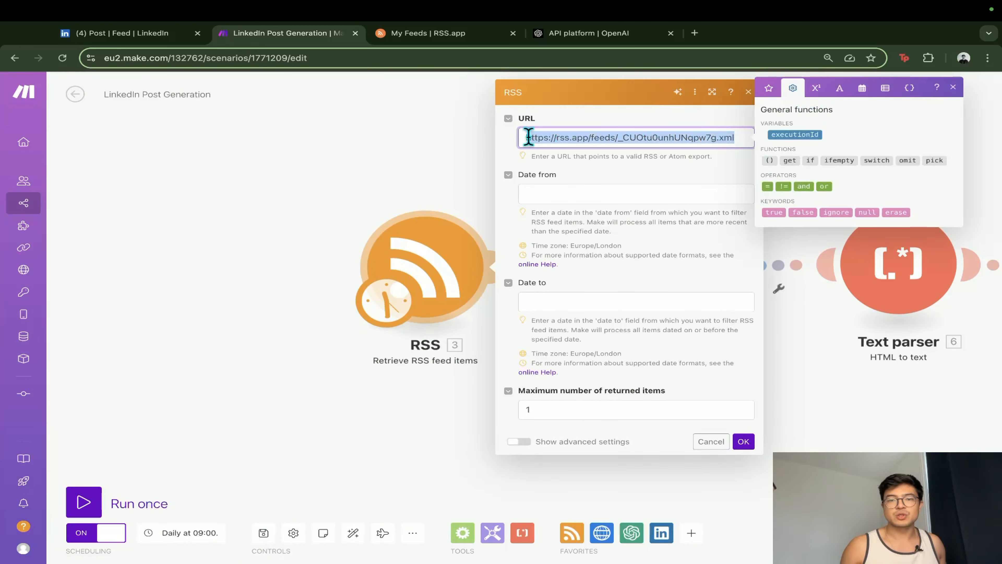
click(494, 168)
- Switch to RSS.app, view the AI feed's available URL formats and copy its XML feed URL
click(432, 40)
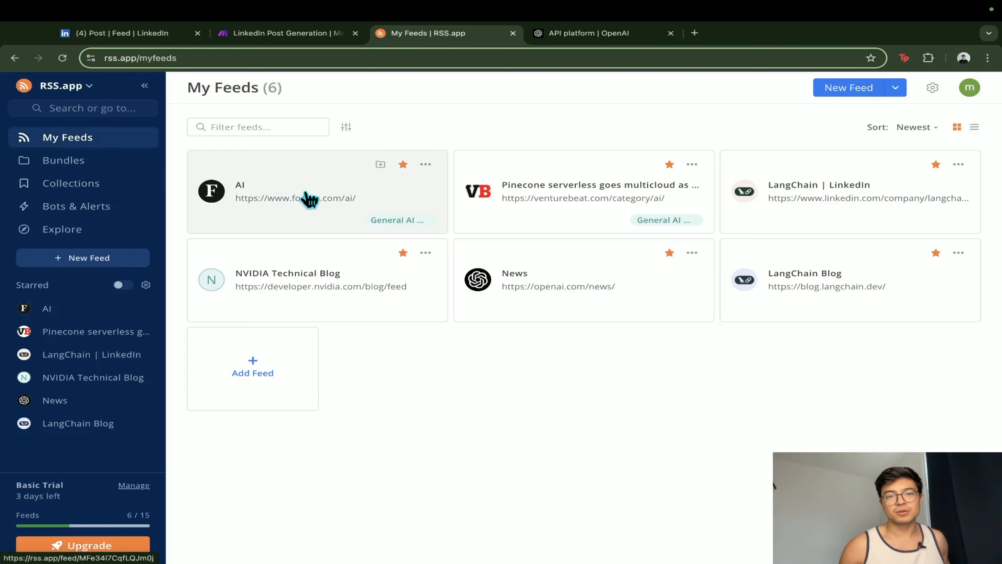
click(292, 200)
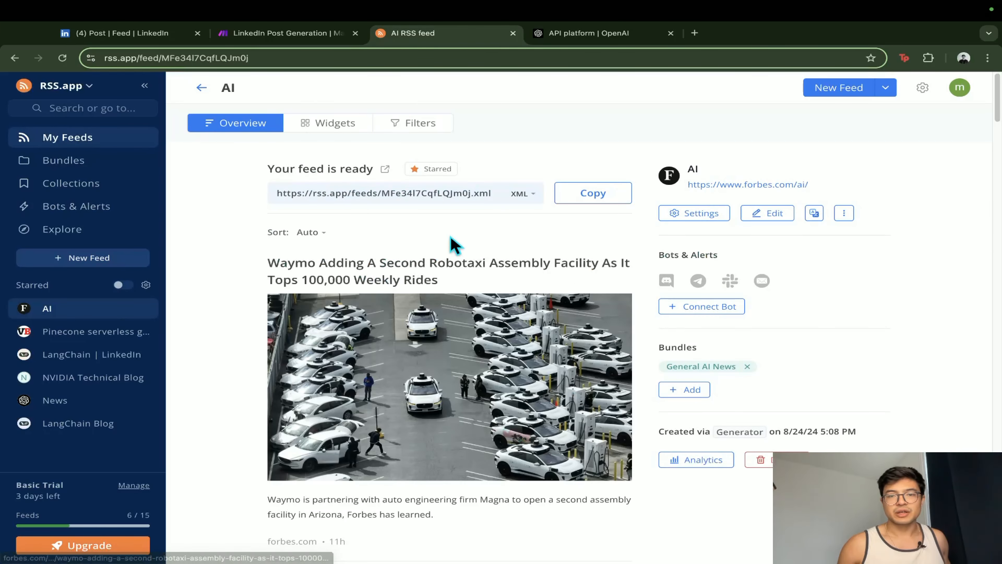
click(593, 201)
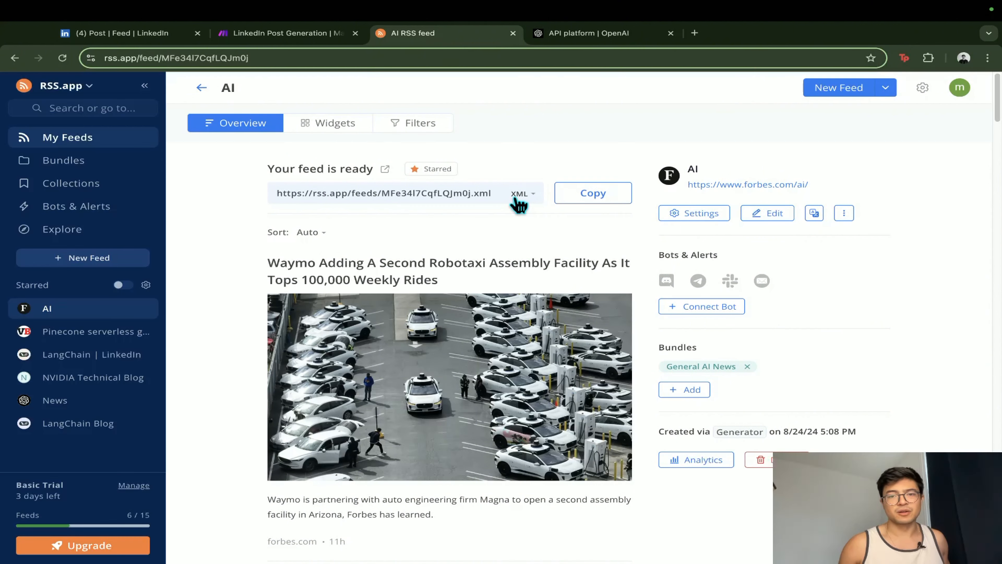
click(520, 200)
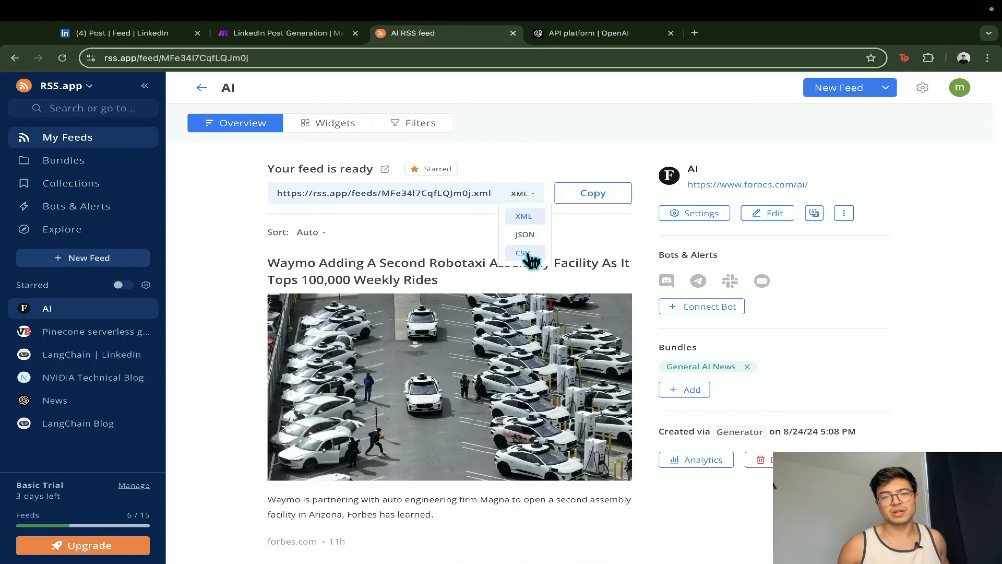
click(520, 195)
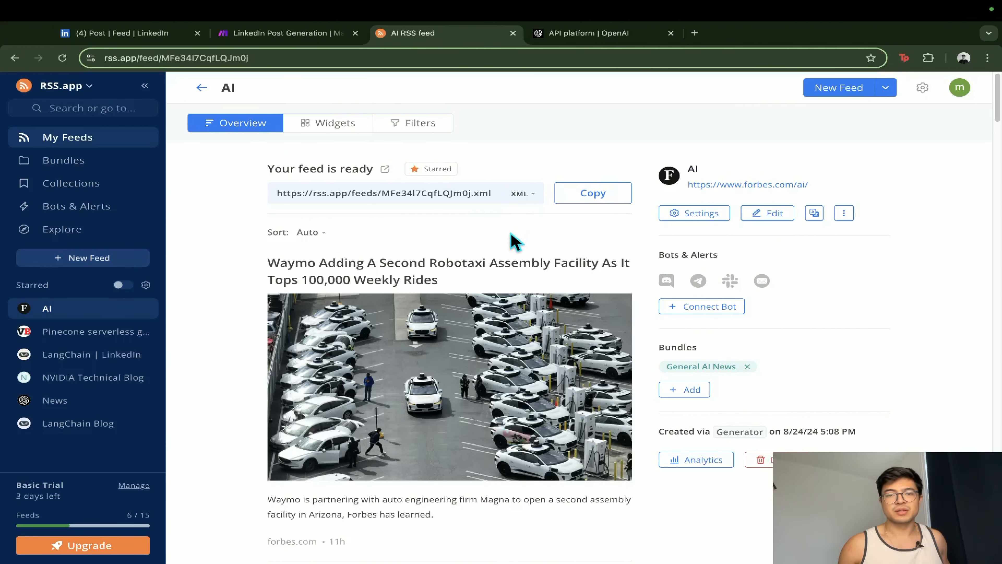
click(573, 197)
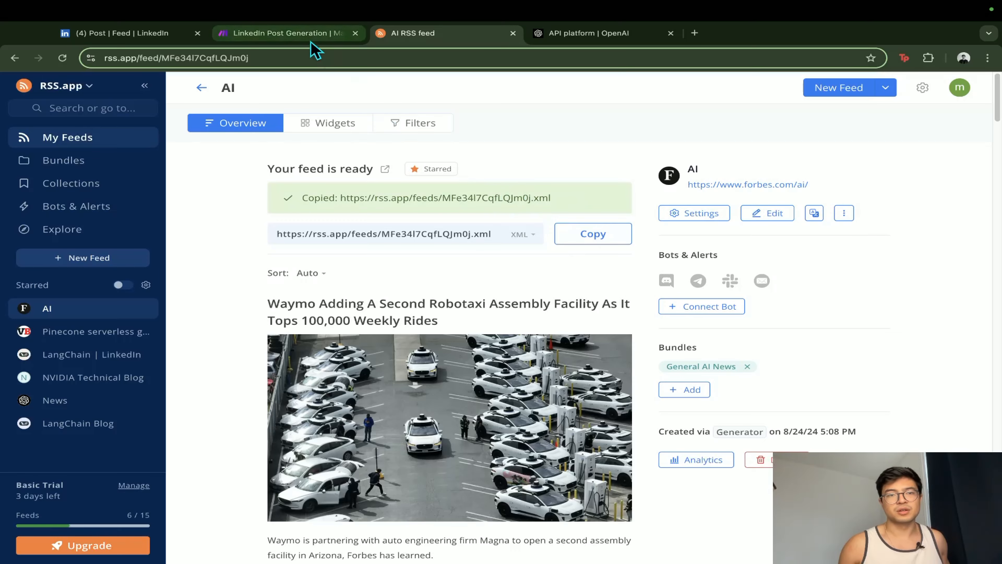
- Return to Make, review the RSS module's URL and maximum number of returned items, and close its settings
click(312, 33)
click(455, 273)
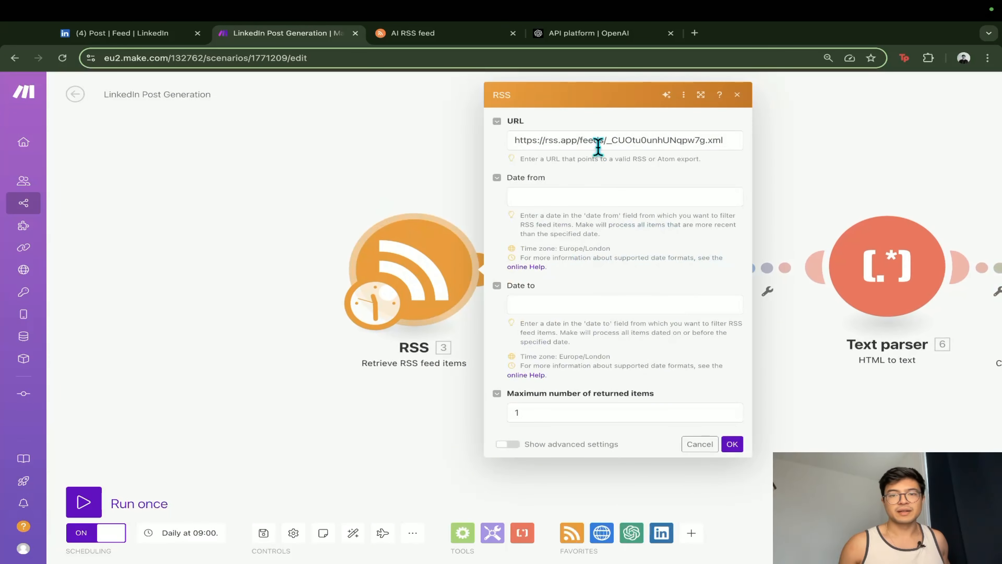
triple_click(597, 141)
click(650, 240)
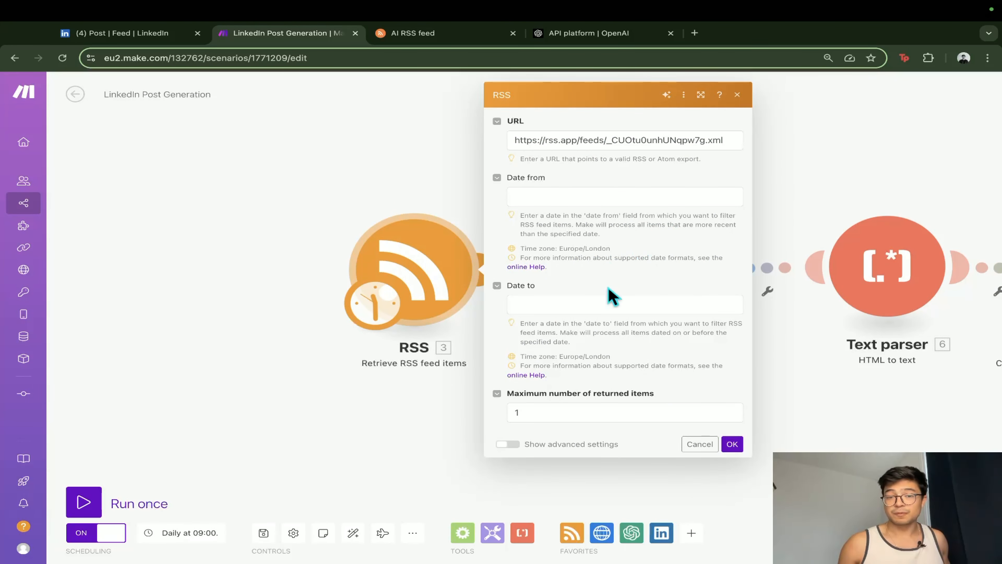
click(585, 412)
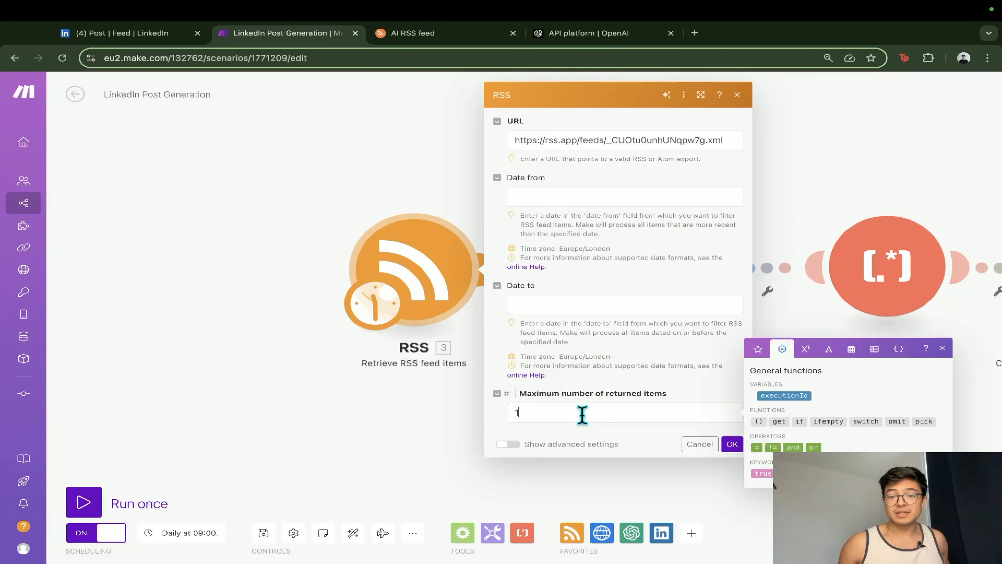
click(702, 402)
click(694, 444)
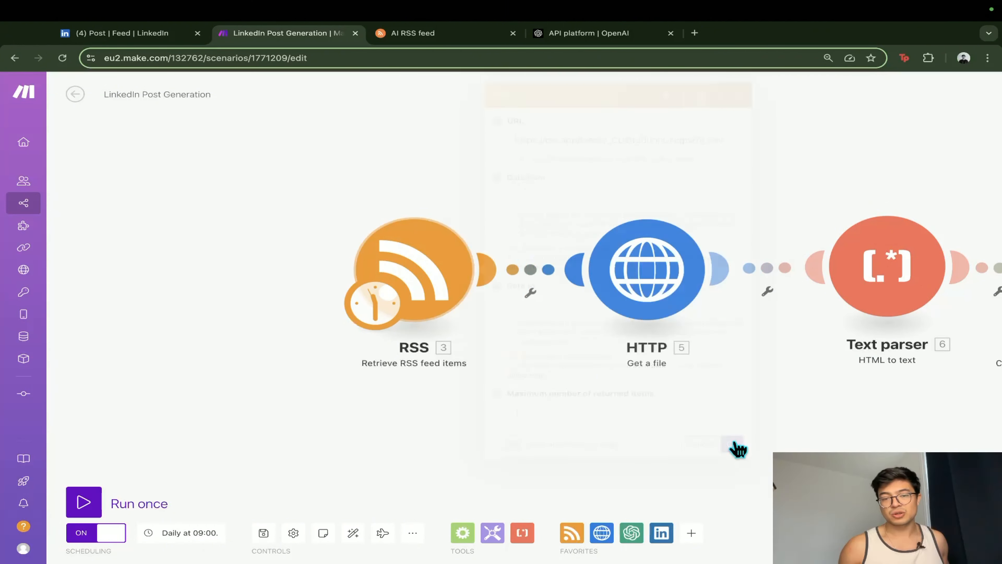
scroll(733, 428, down, 5)
scroll(732, 428, up, 1)
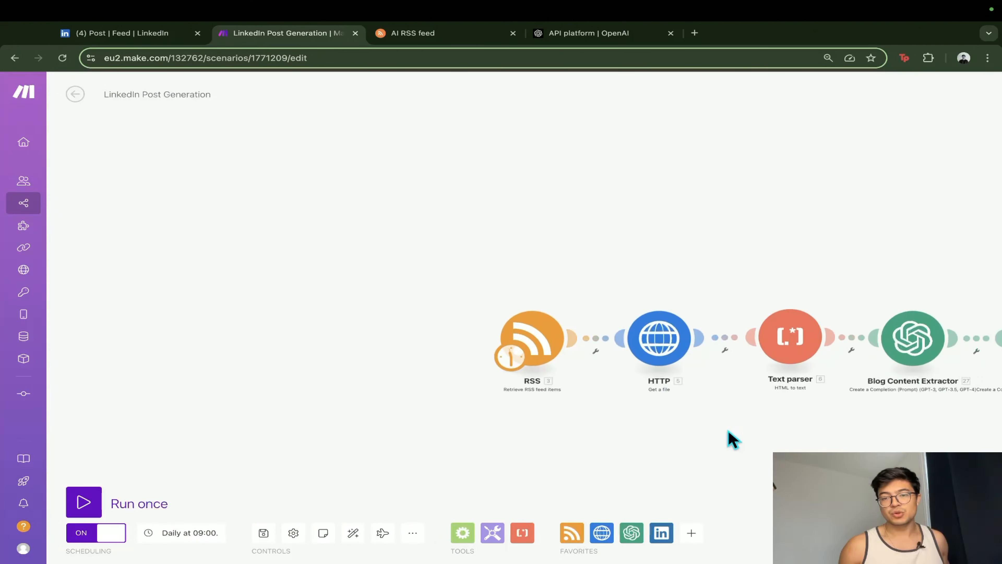
- Look over the scenario's module chain from RSS to LinkedIn and open the settings of the RSS module
drag(861, 417, 543, 407)
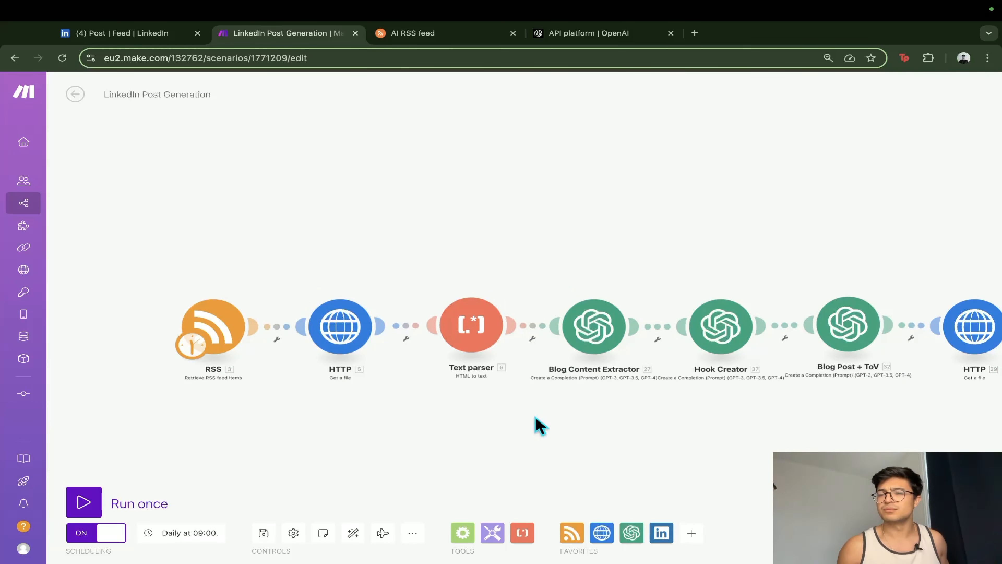
scroll(425, 347, right, 3)
scroll(458, 336, right, 1)
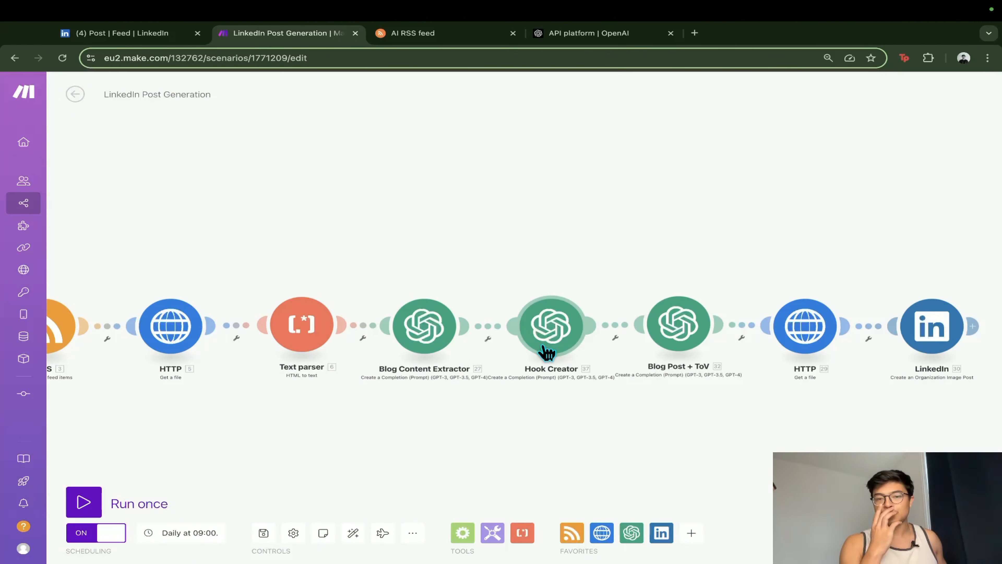
drag(408, 431, 469, 430)
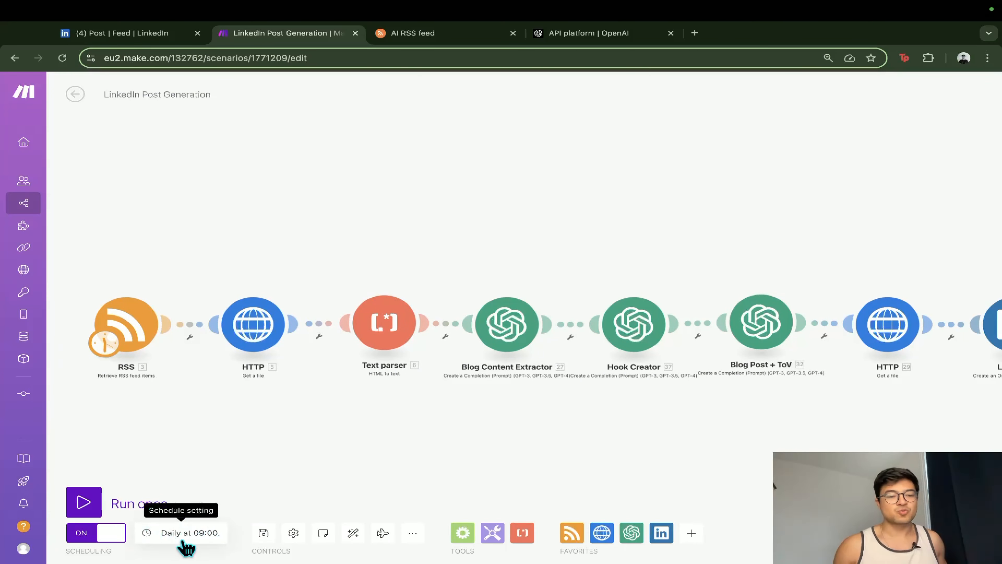
drag(235, 417, 300, 430)
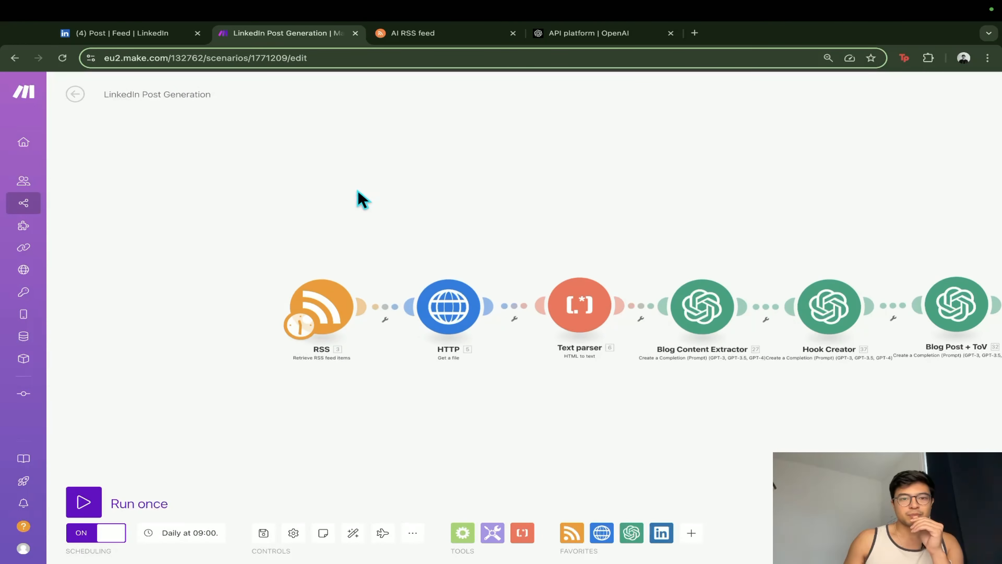
scroll(358, 197, up, 3)
click(365, 278)
click(372, 248)
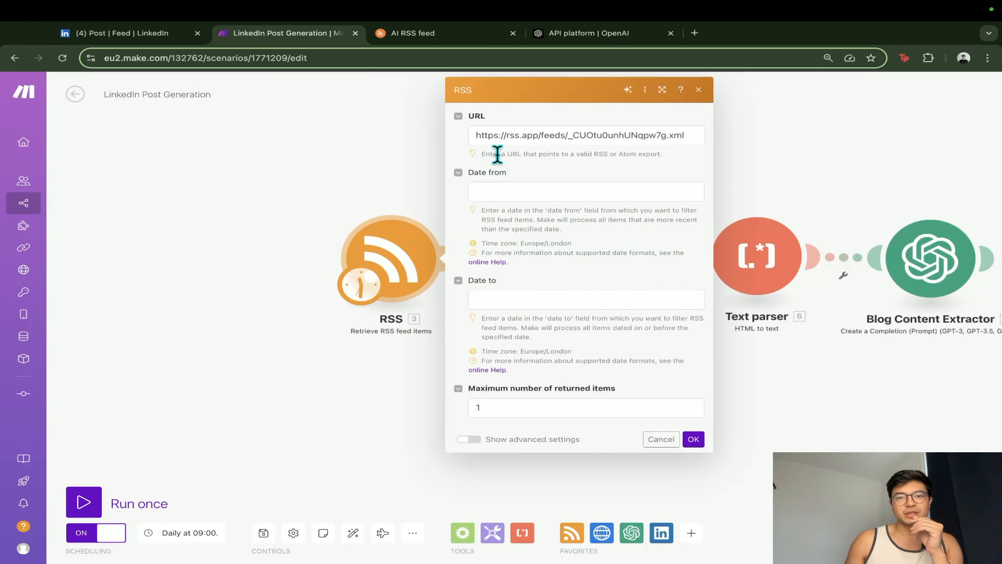
- Switch to RSS.app, open the General AI News bundle and copy its XML feed URL
click(410, 33)
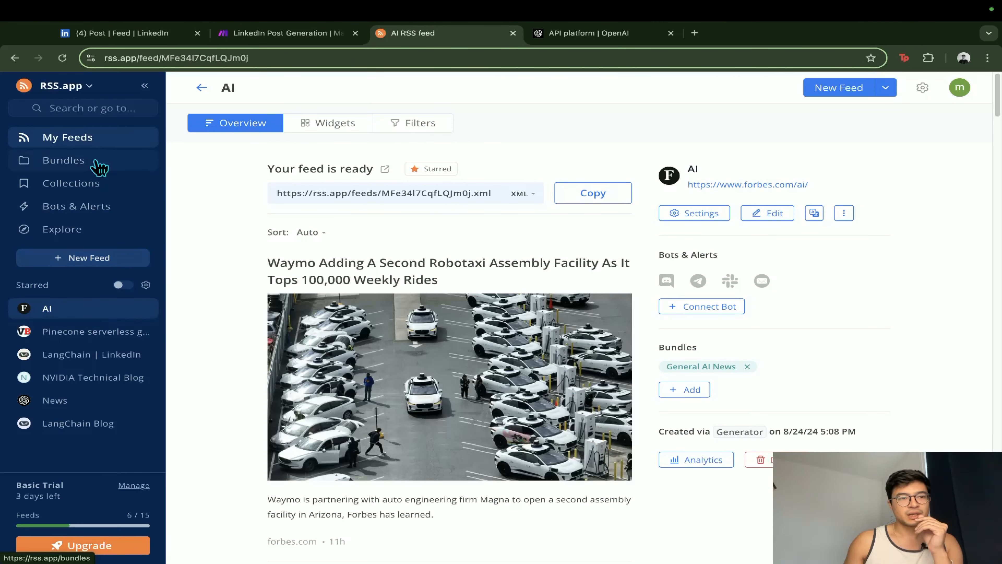
click(102, 168)
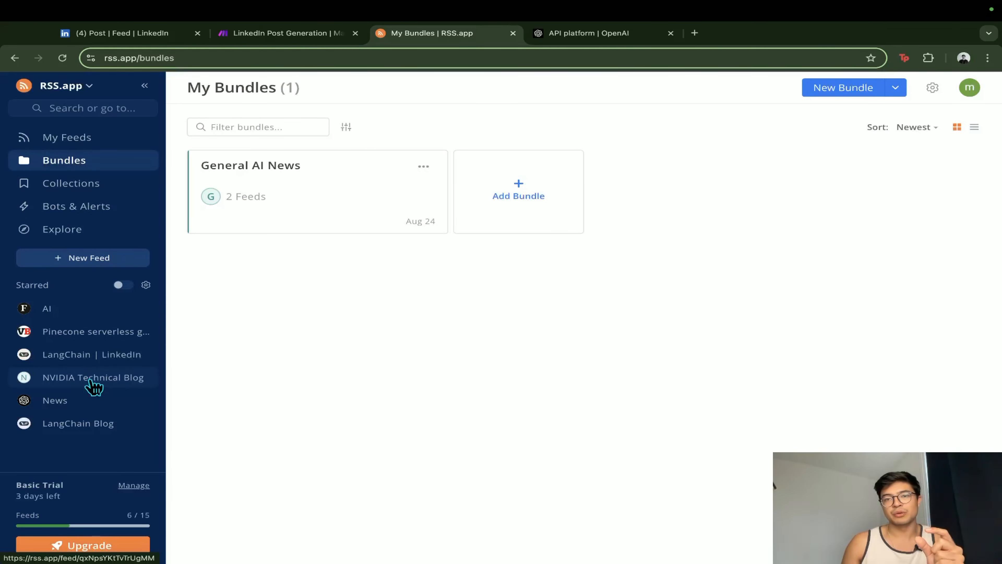
click(304, 213)
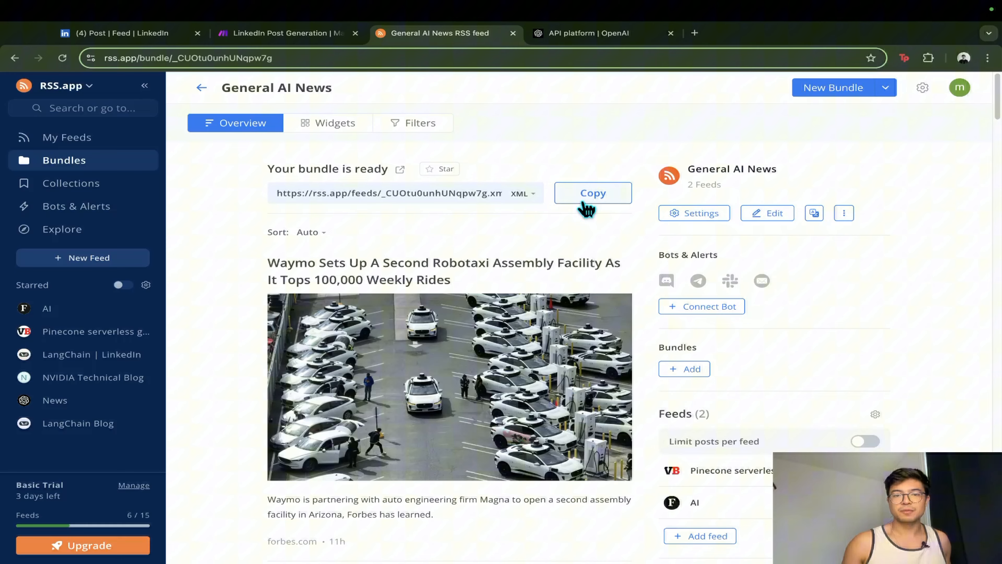
click(590, 200)
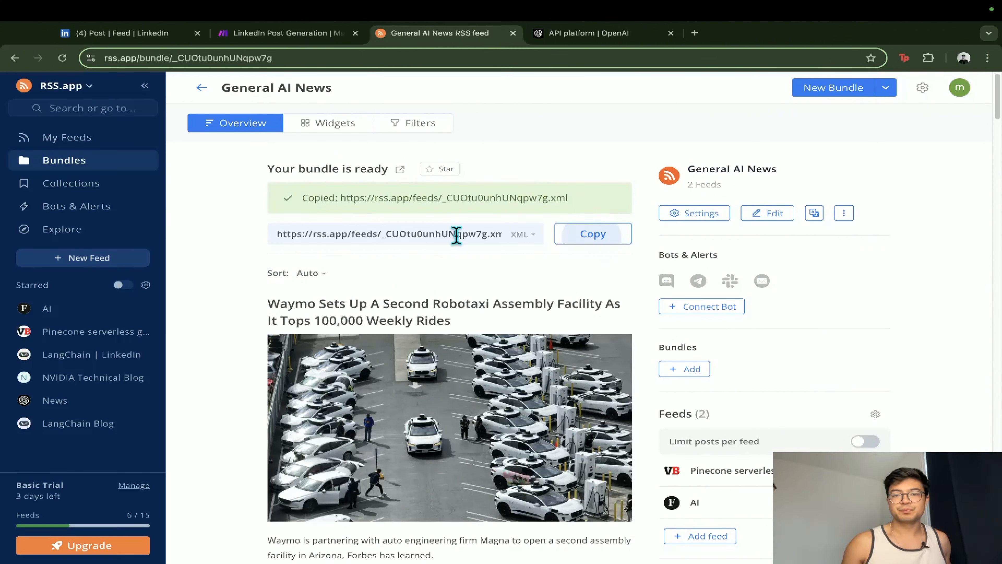
- Return to Make, check the bundle's feed URL in the RSS module and confirm its settings
click(285, 32)
double_click(544, 137)
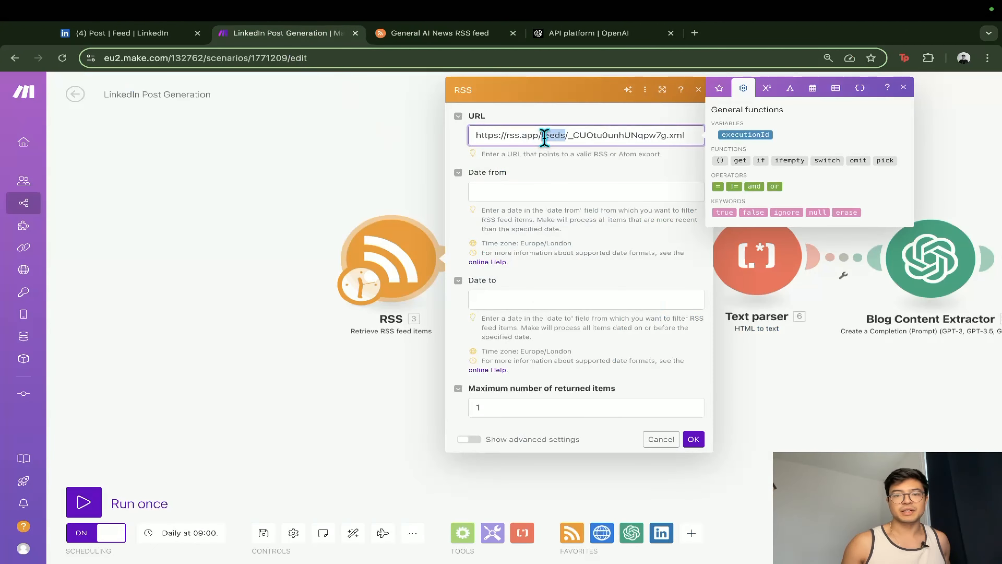
click(571, 178)
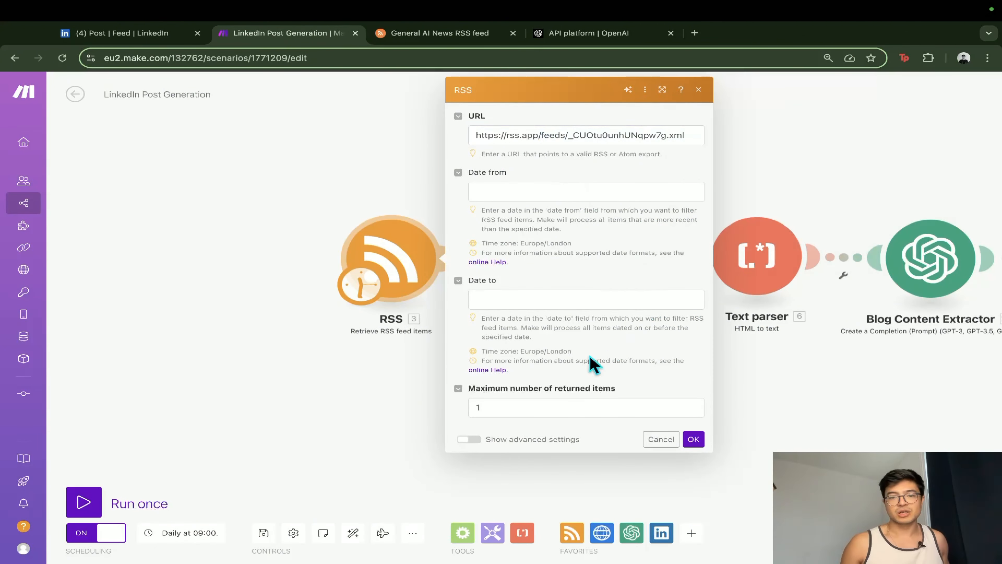
click(695, 441)
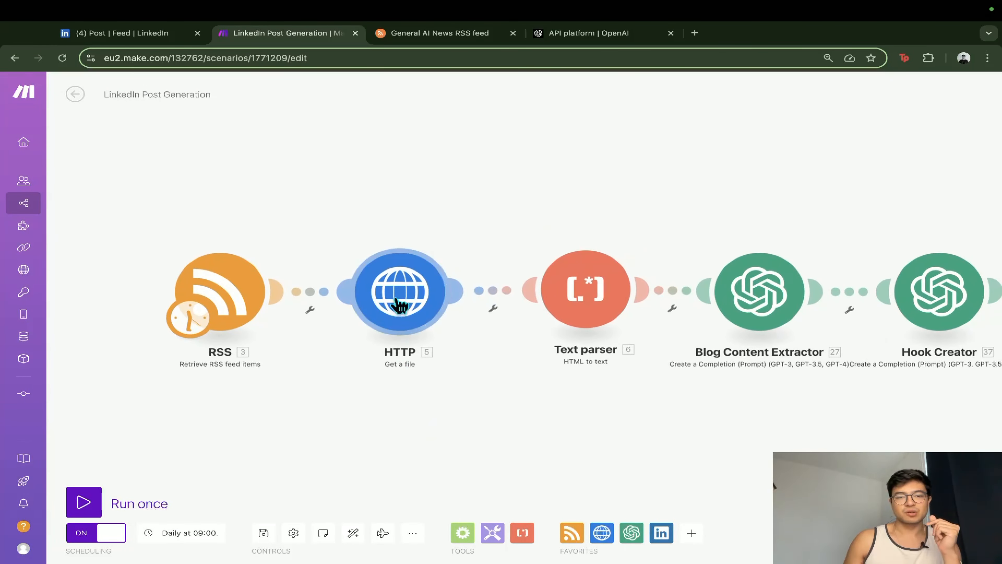
- Inspect the HTTP Get a file module's URL mapping and the RSS items available for it, and close its settings
click(397, 302)
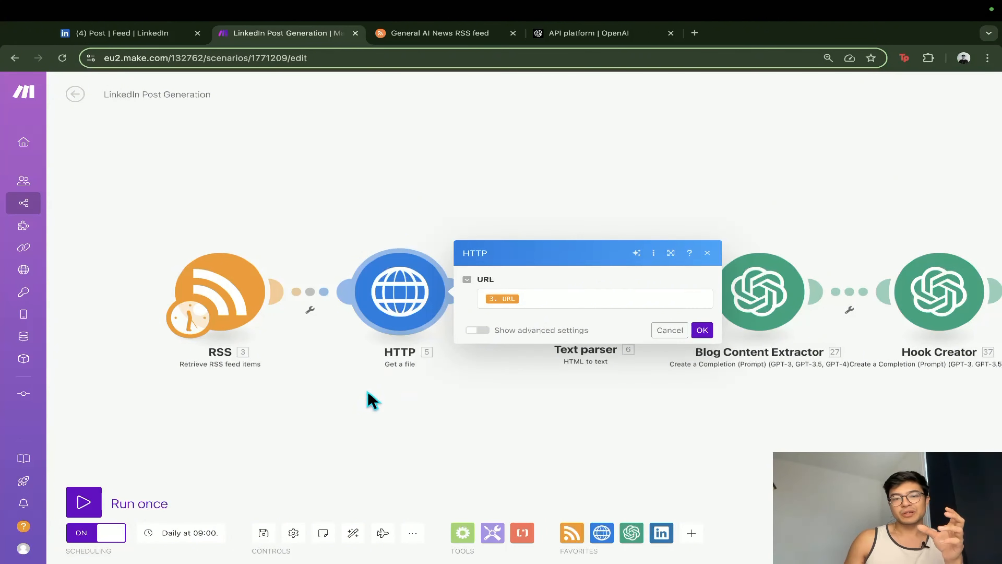
click(253, 322)
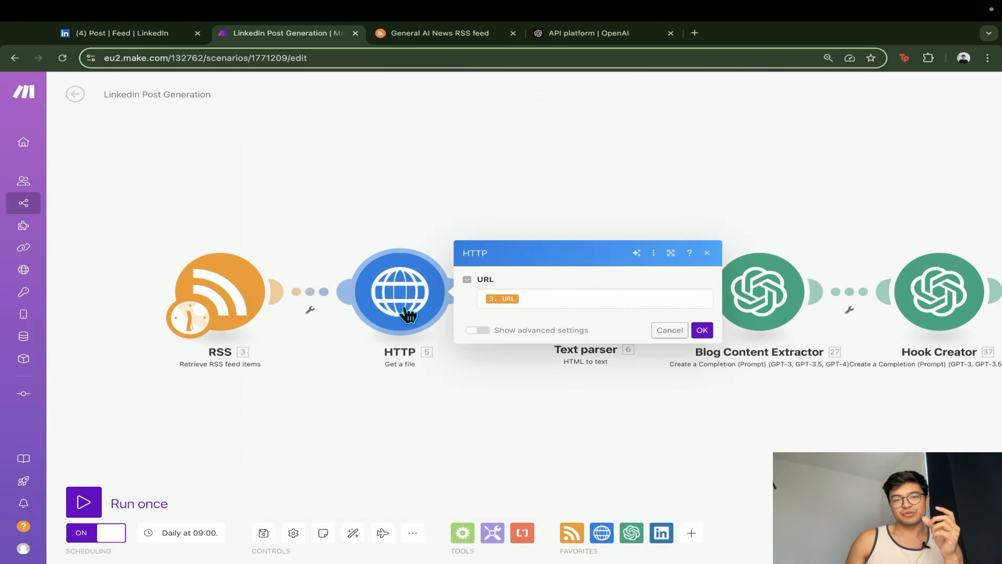
click(543, 299)
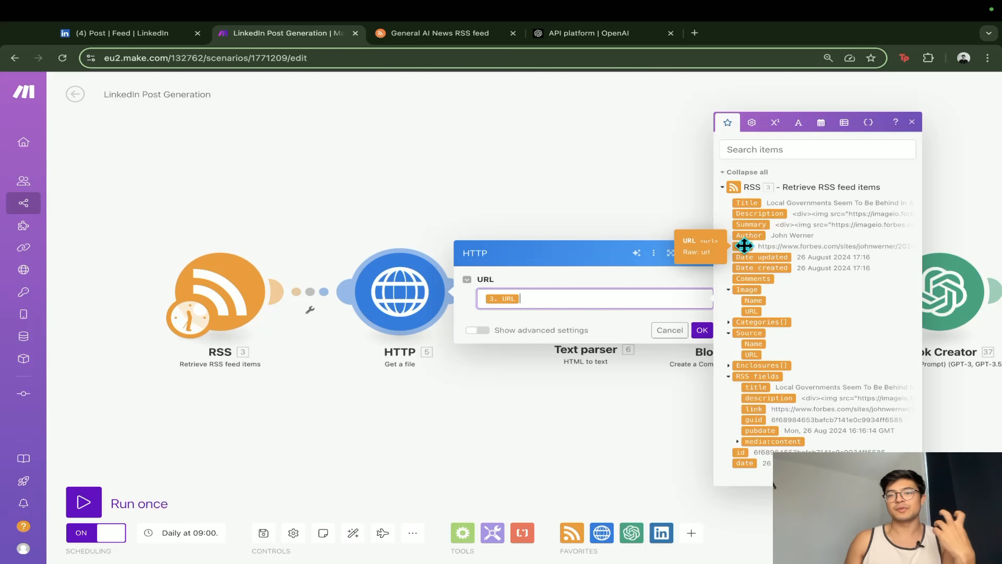
click(703, 331)
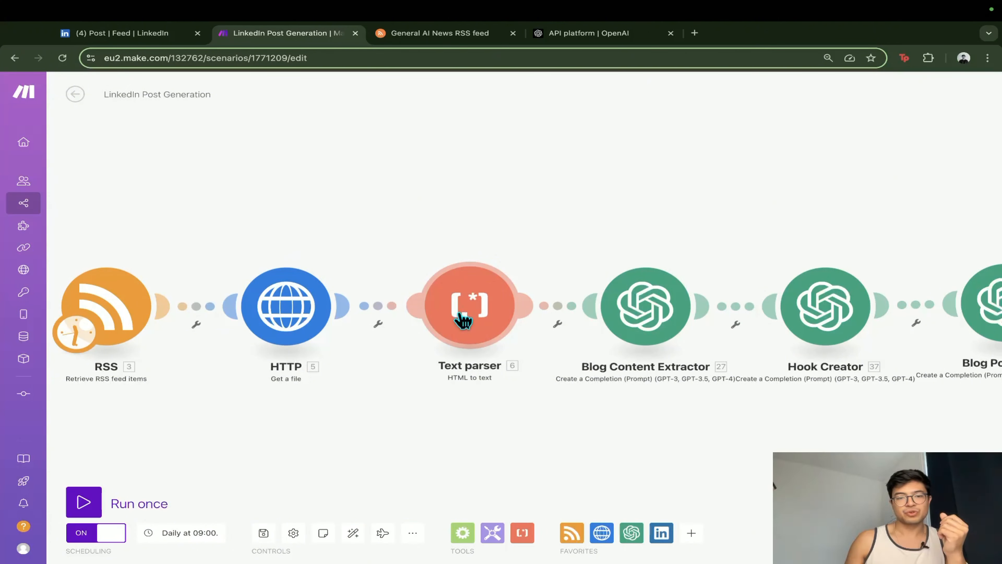
click(306, 340)
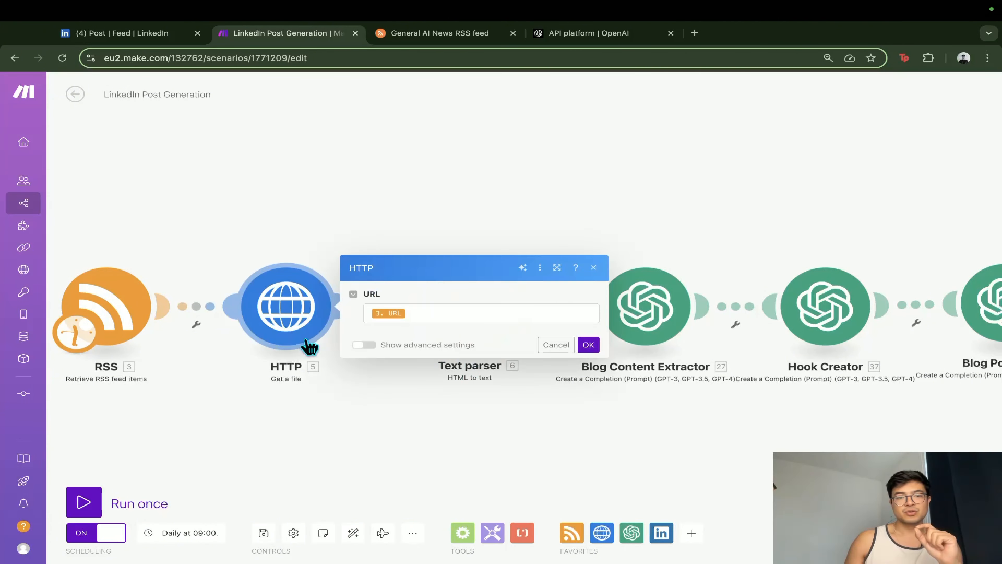
click(322, 406)
drag(328, 403, 375, 405)
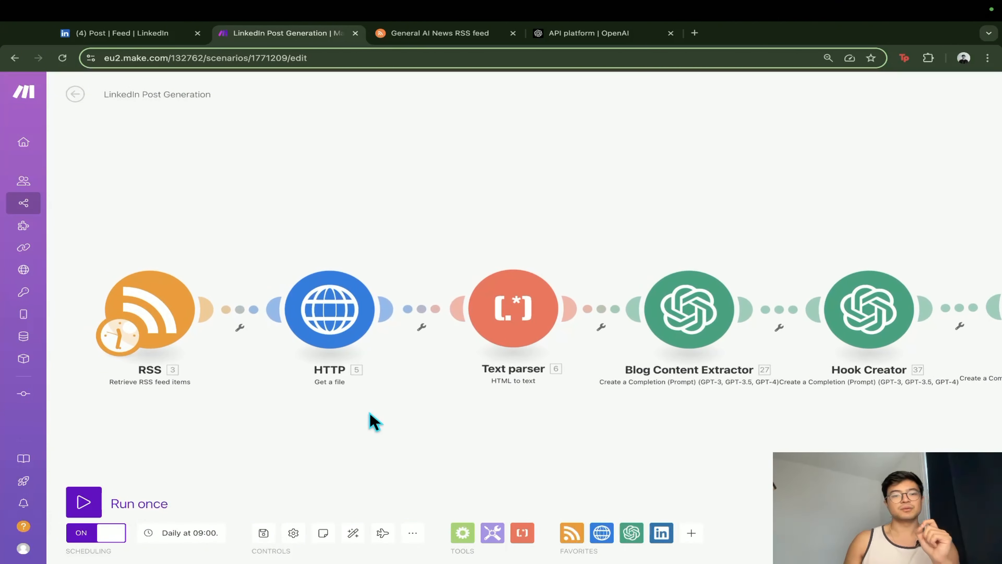
- Unlink the Text parser from the first HTTP module and run the scenario once
click(422, 327)
click(450, 396)
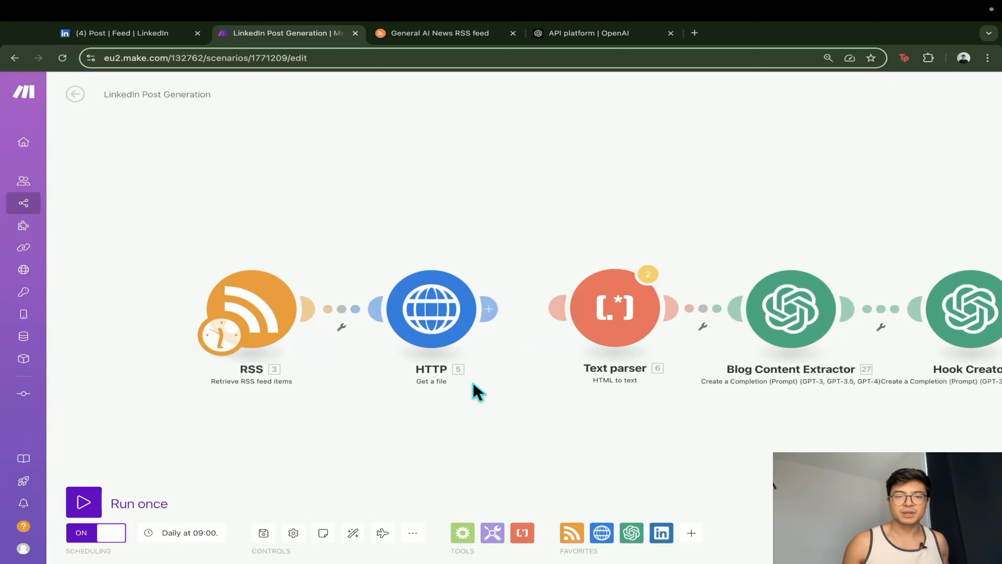
click(102, 504)
scroll(381, 459, down, 3)
scroll(395, 329, up, 4)
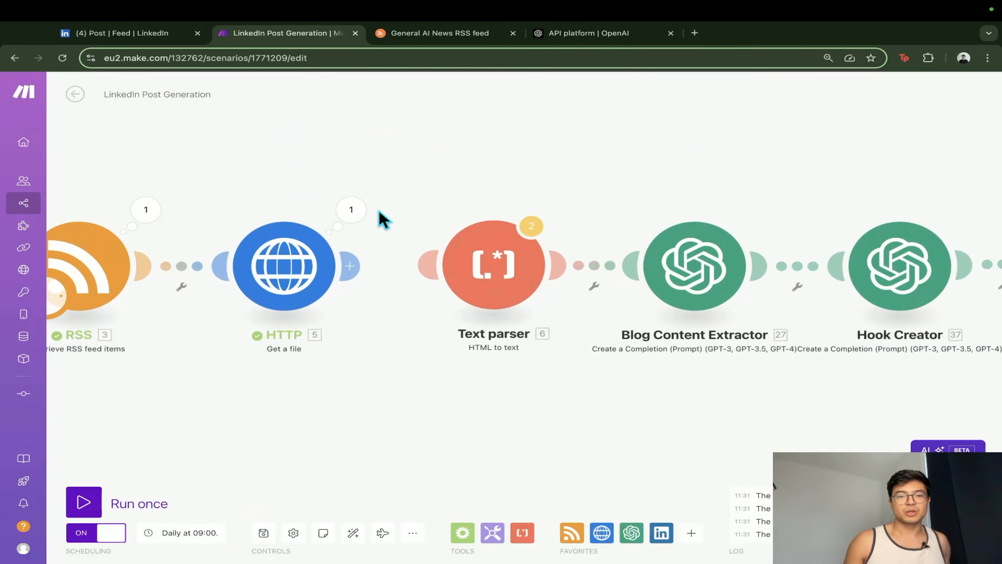
- Examine the HTTP module's run output by expanding its Data field and reading through the returned HTML
click(352, 210)
click(436, 292)
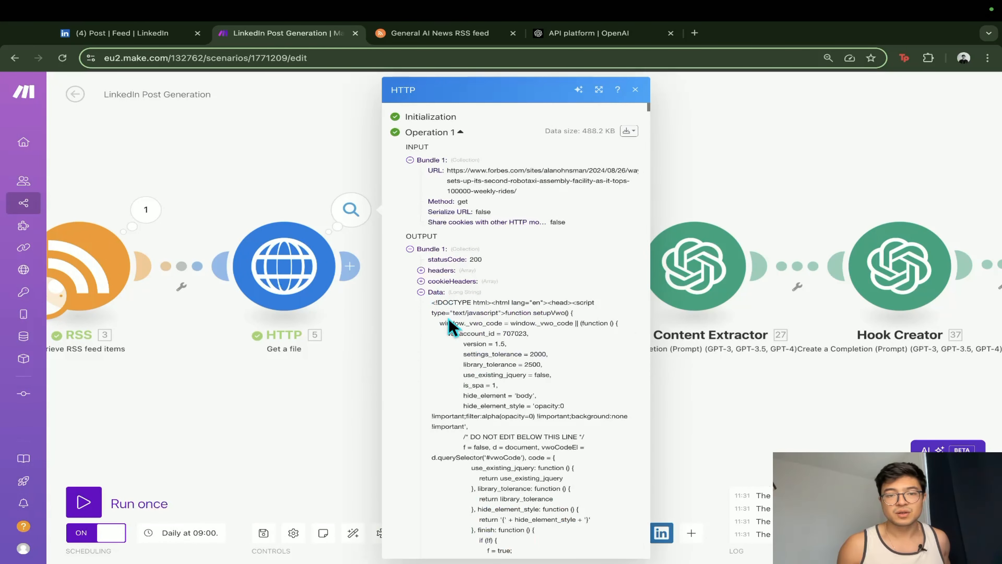
scroll(498, 366, down, 15)
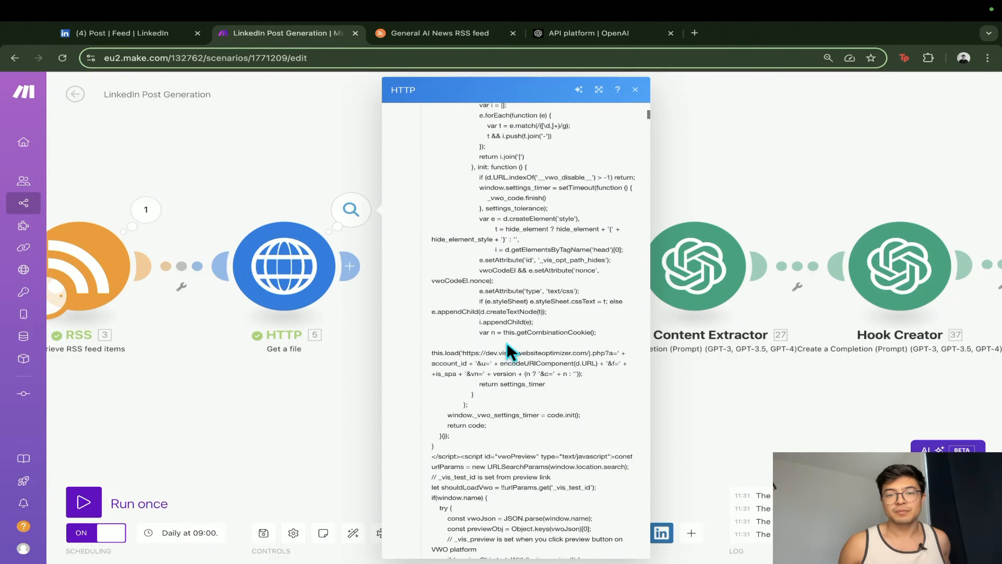
scroll(505, 342, down, 15)
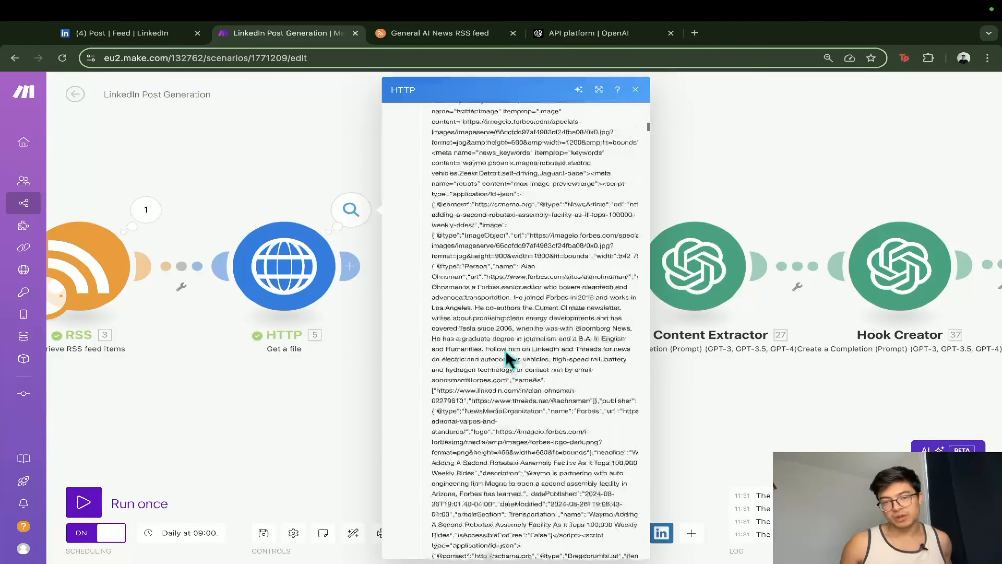
scroll(504, 354, down, 12)
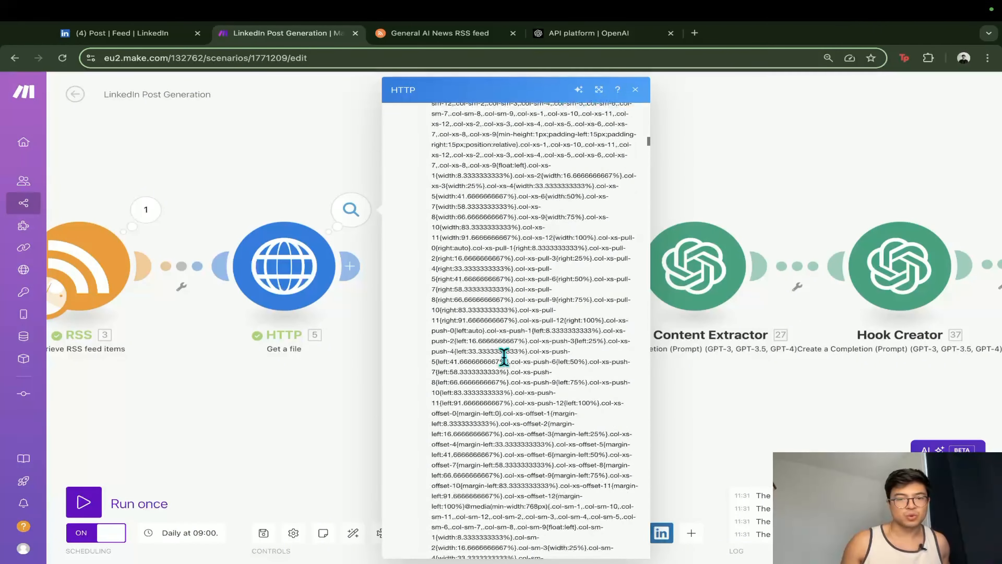
scroll(506, 362, down, 5)
scroll(505, 361, down, 4)
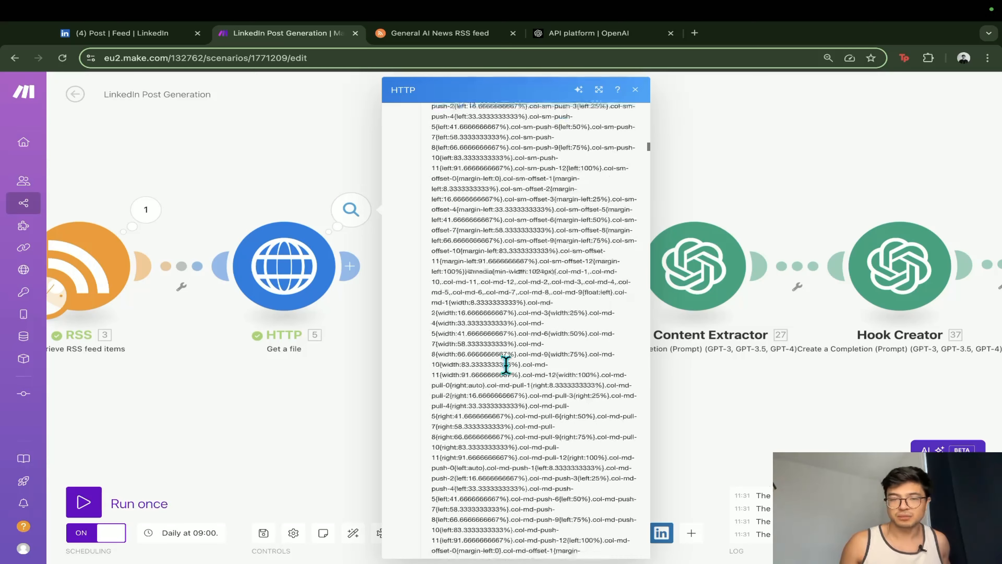
- Close the HTTP output, reconnect the HTTP module to the Text parser and delete the stray empty module
click(347, 381)
drag(342, 295, 487, 301)
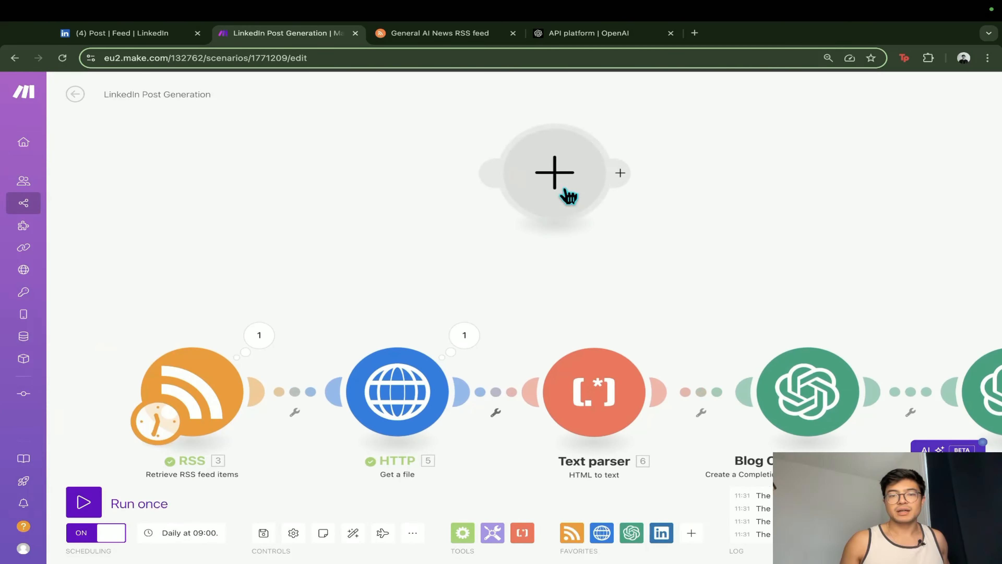
right_click(568, 195)
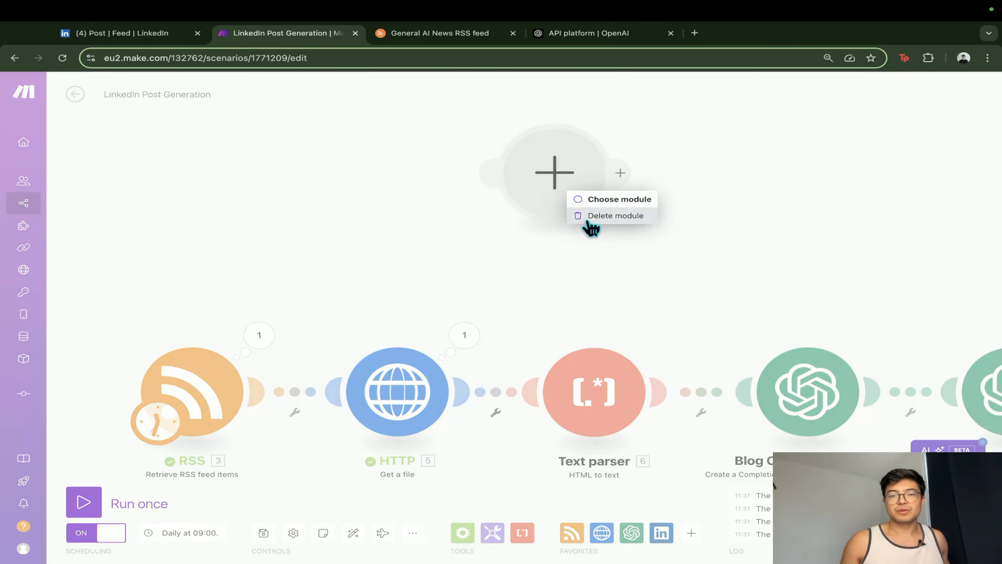
click(590, 216)
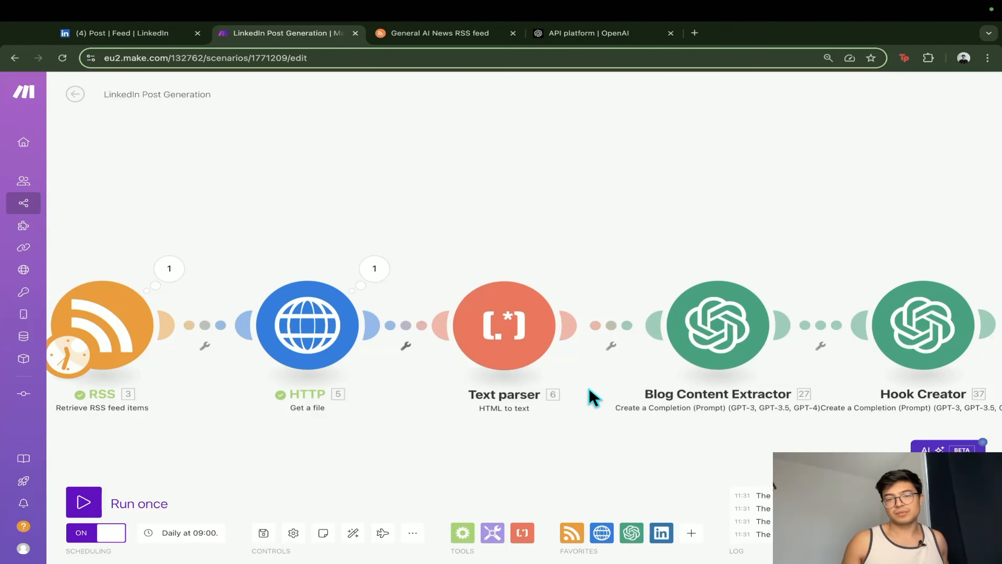
- Unlink the Text parser from the Blog Content Extractor and run the scenario once, overriding the route warning
drag(587, 415, 544, 413)
drag(689, 442, 459, 425)
drag(558, 424, 660, 417)
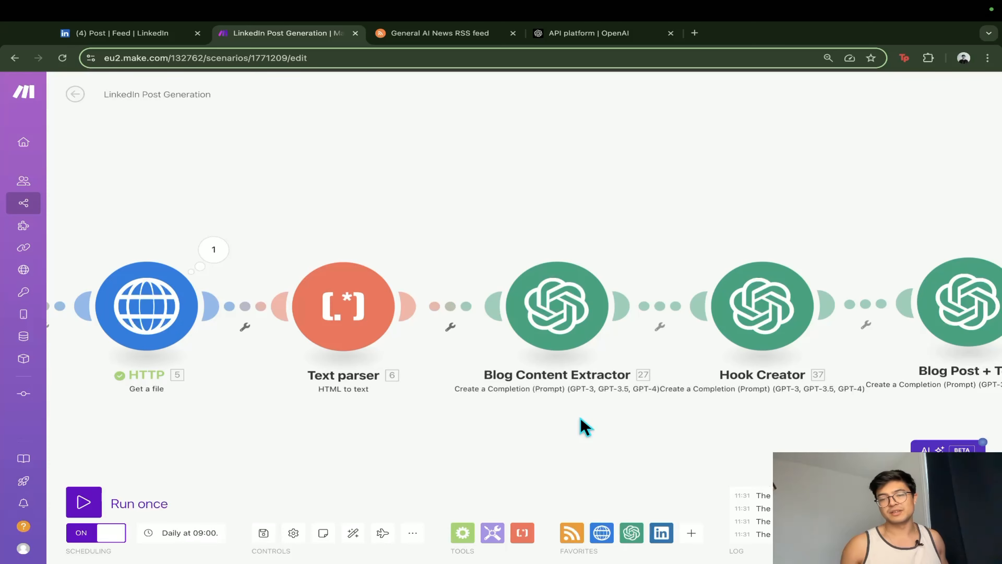
click(518, 331)
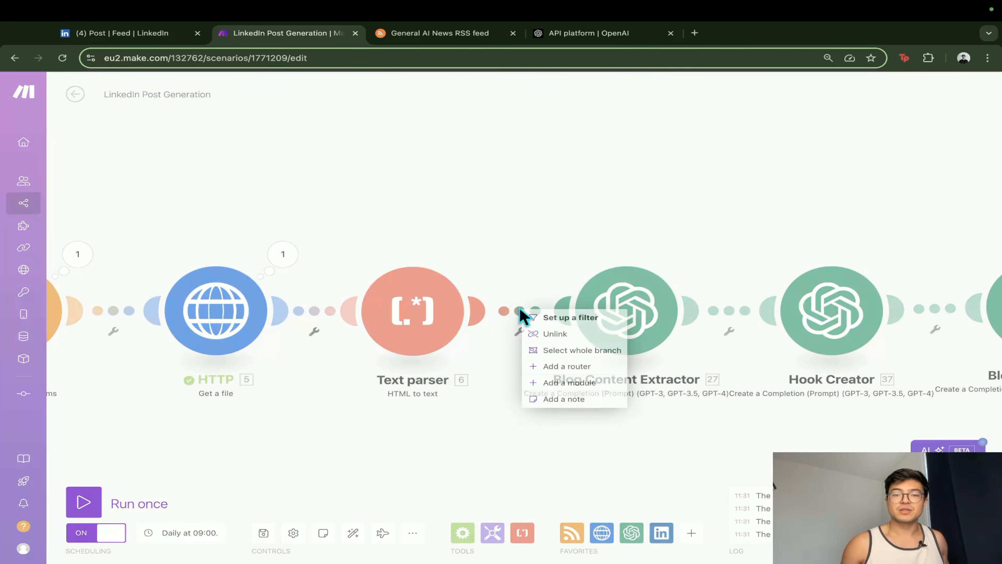
click(548, 334)
click(84, 502)
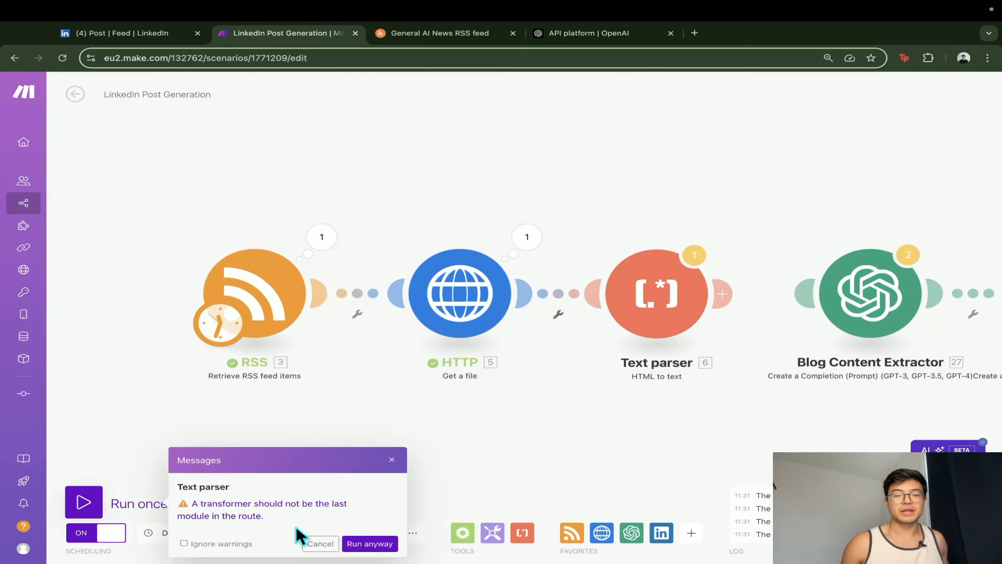
click(369, 543)
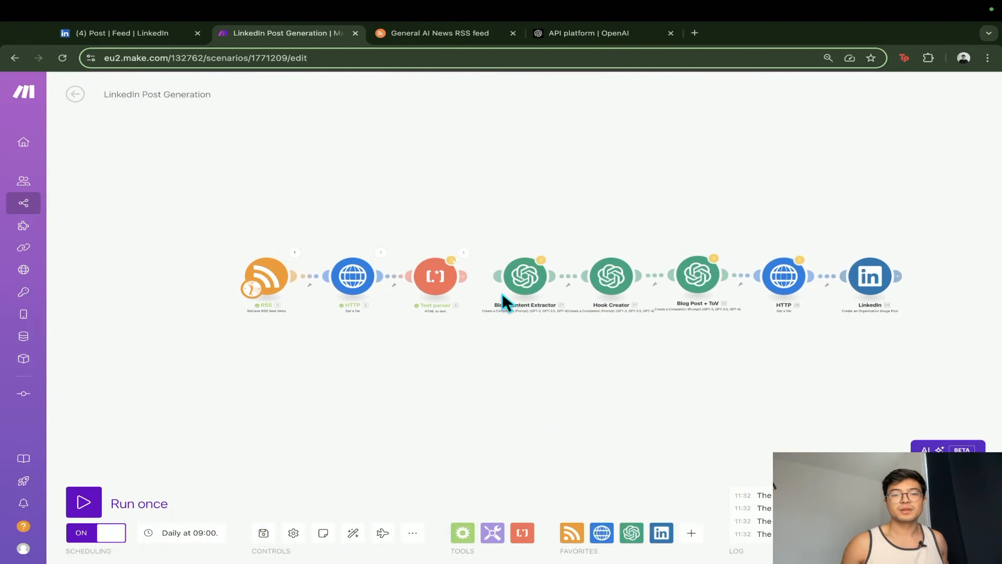
- Examine the Text parser's run output by expanding its Text field and reading through the extracted article text
scroll(501, 300, up, 3)
click(434, 216)
click(512, 272)
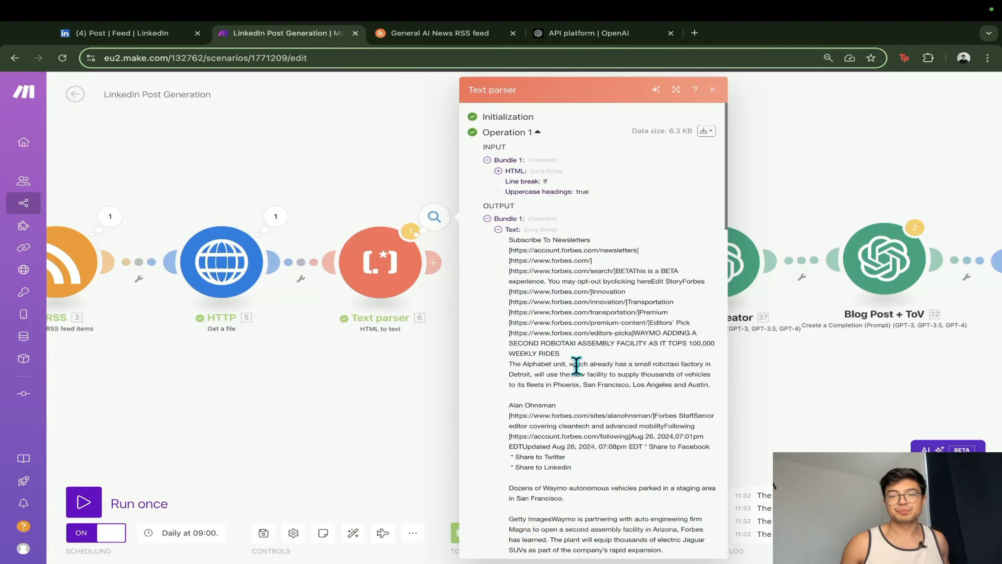
scroll(571, 441, down, 10)
scroll(569, 447, up, 10)
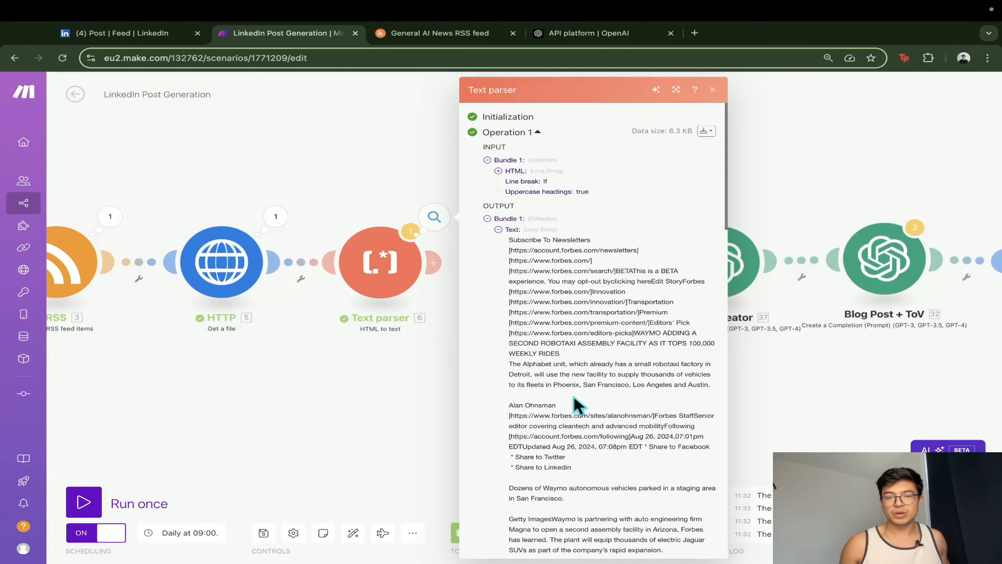
scroll(575, 410, down, 15)
scroll(571, 425, up, 12)
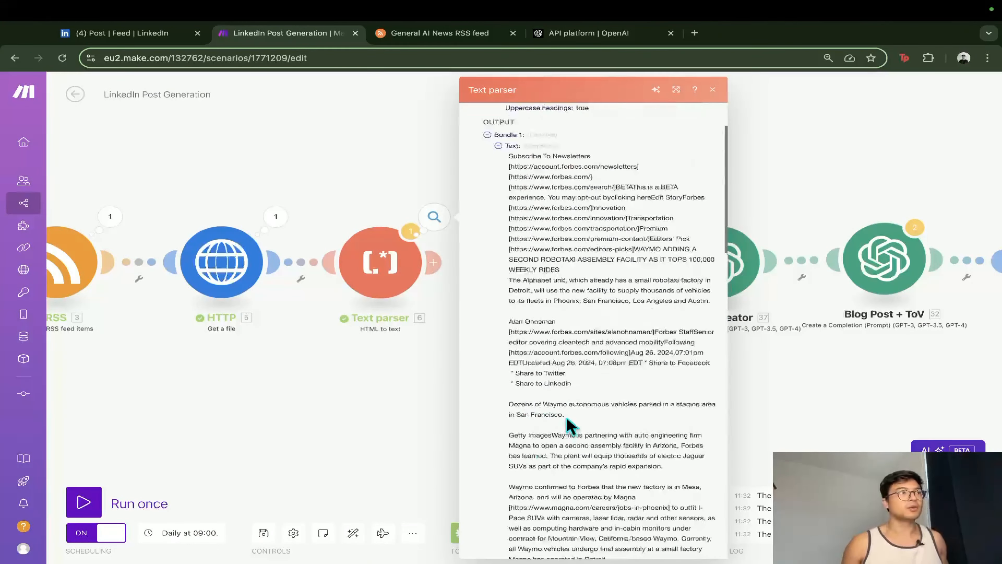
- Close the Text parser's run output and open the settings of the Blog Content Extractor module
drag(416, 361, 371, 418)
drag(525, 439, 349, 450)
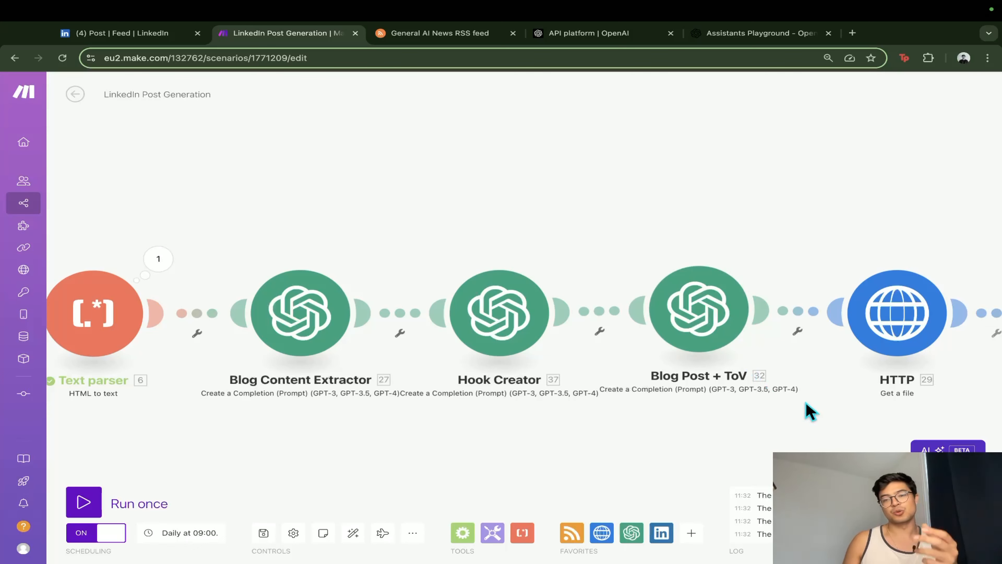
mouse_move(805, 410)
mouse_down()
mouse_move(778, 415)
mouse_move(809, 411)
mouse_up()
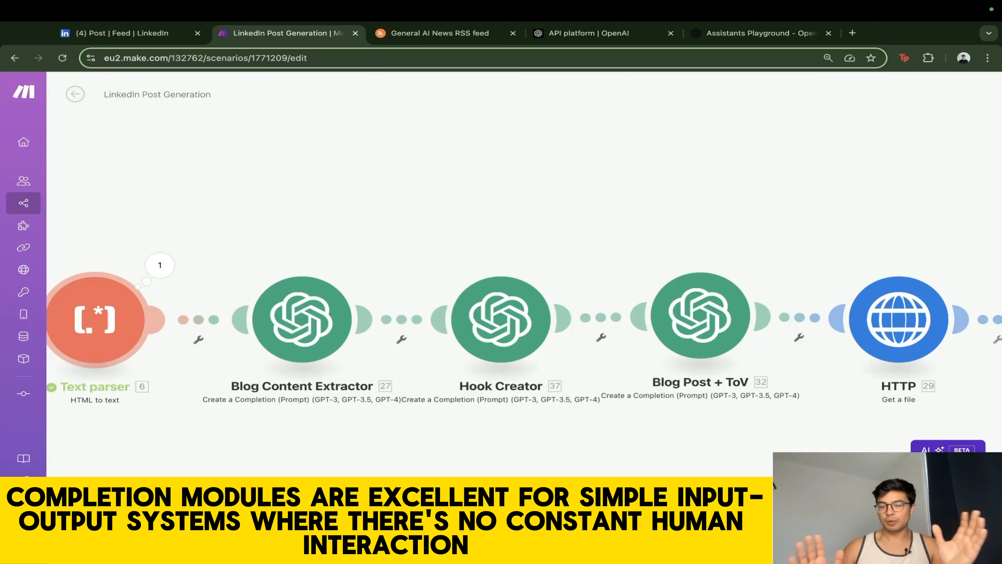
scroll(437, 450, left, 1)
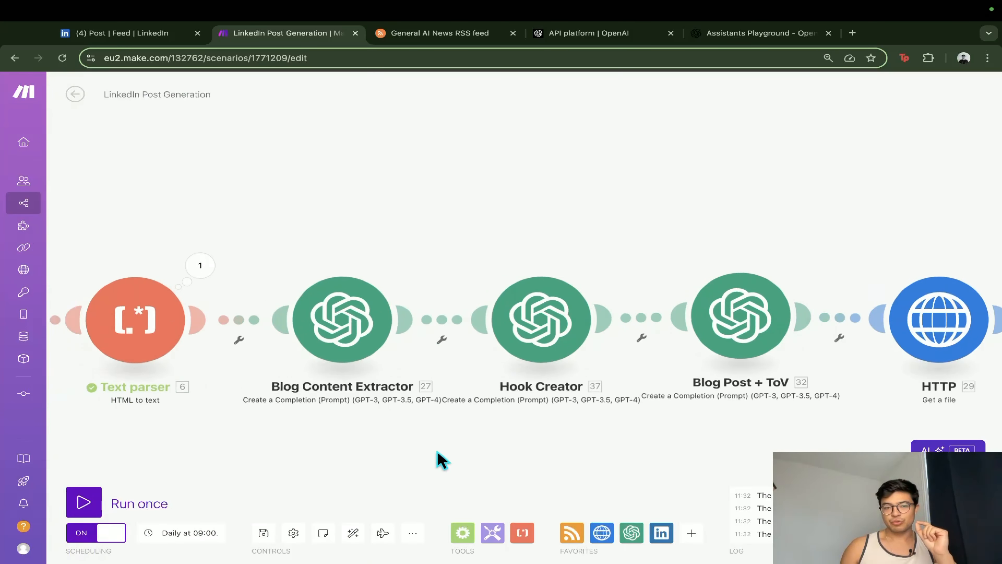
scroll(473, 454, left, 3)
click(447, 306)
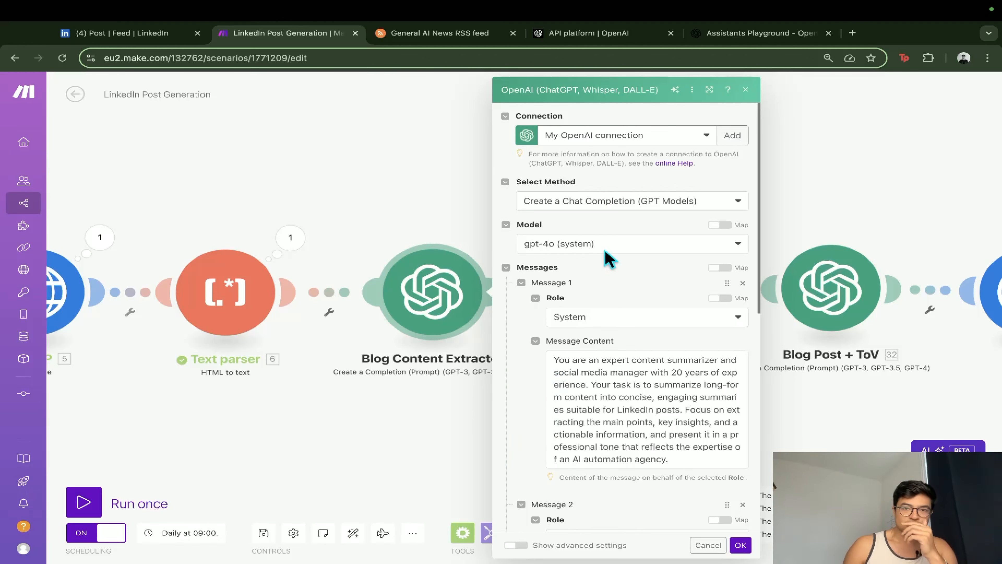
- Examine the Blog Content Extractor's model and its system message, reading through the role and summarizing instructions
scroll(542, 381, down, 1)
scroll(543, 382, down, 2)
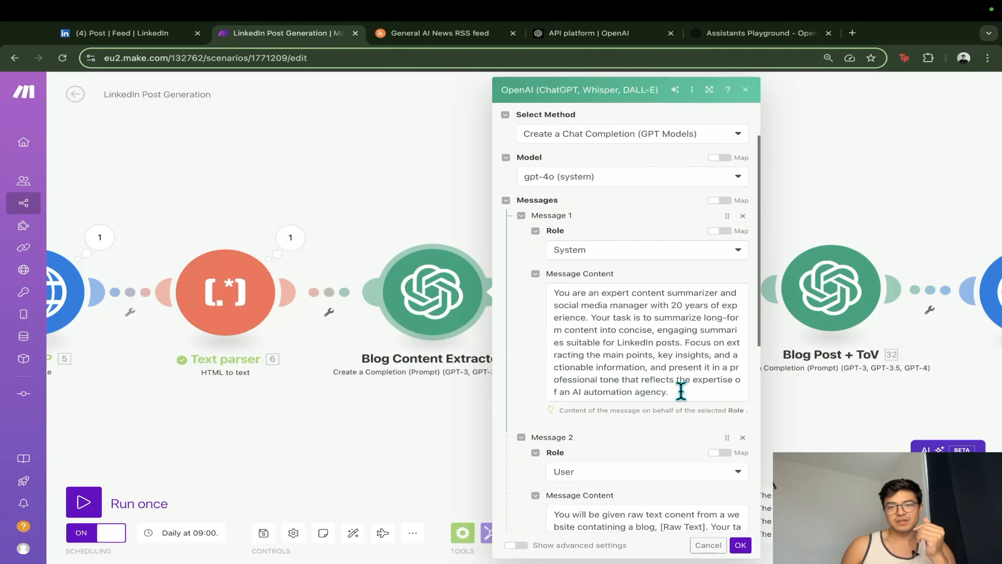
drag(686, 394, 539, 278)
click(544, 367)
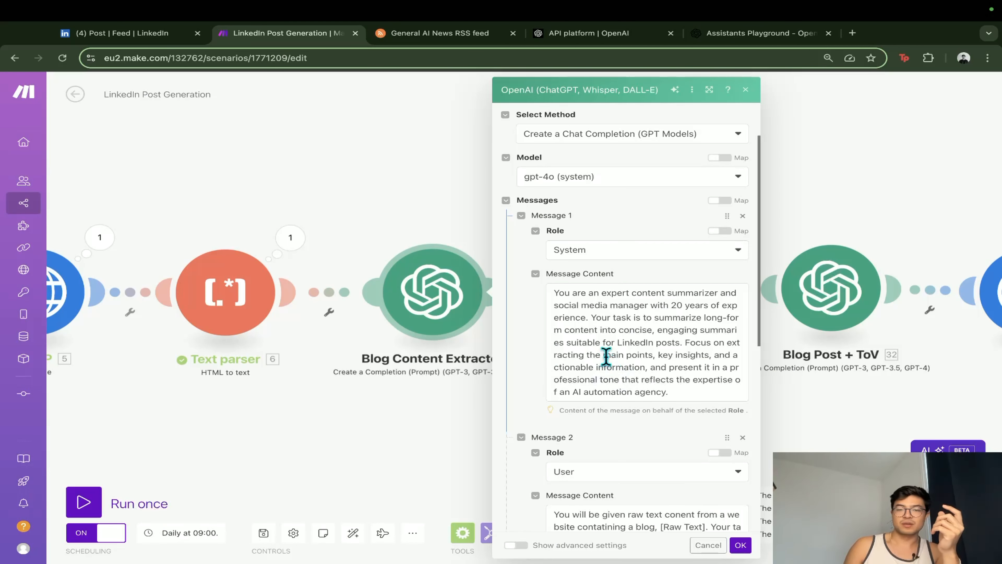
drag(686, 343, 593, 320)
click(607, 333)
scroll(616, 411, down, 1)
scroll(599, 398, down, 3)
scroll(588, 385, up, 5)
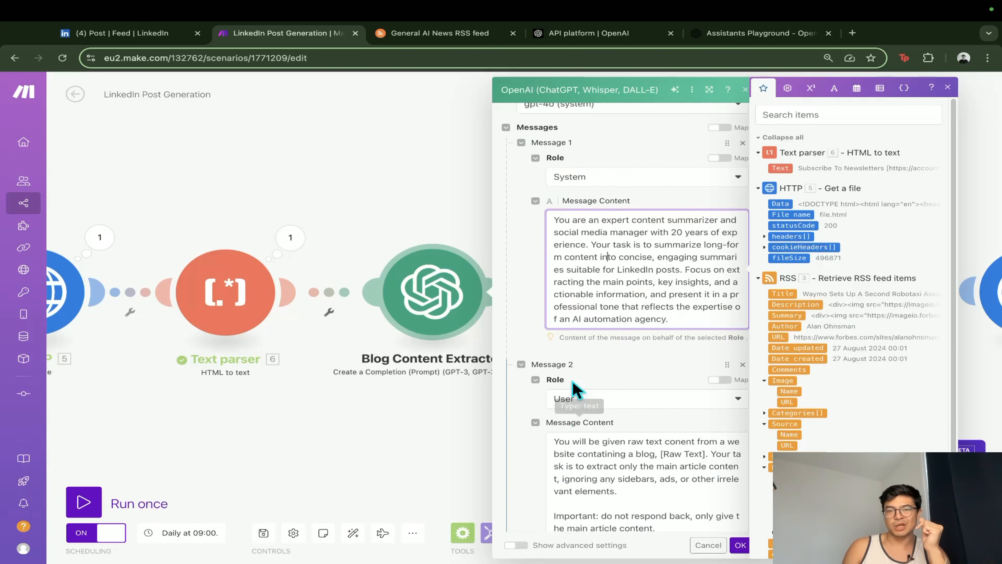
drag(594, 362, 659, 381)
click(667, 454)
scroll(677, 454, down, 1)
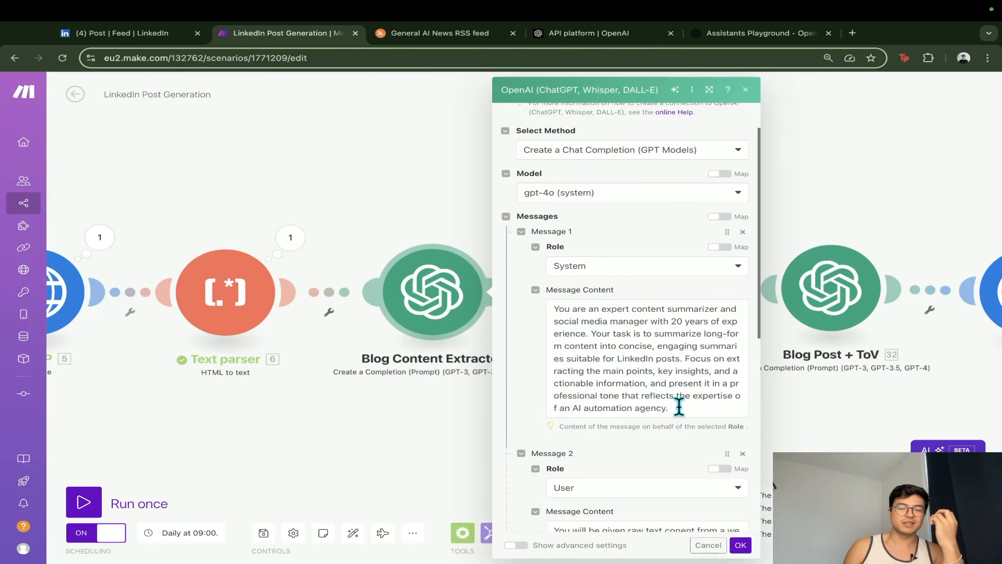
drag(679, 407, 558, 381)
click(538, 386)
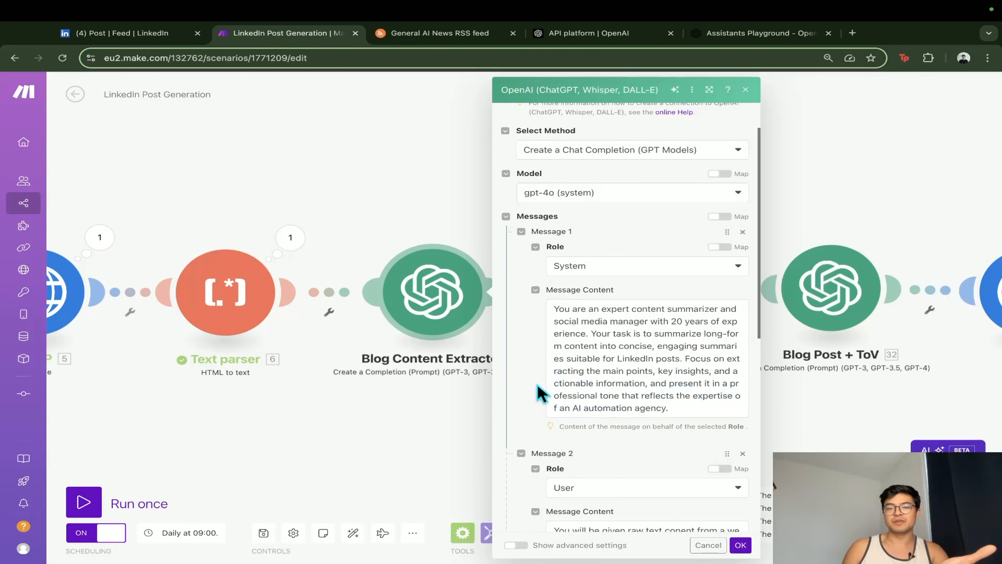
click(676, 409)
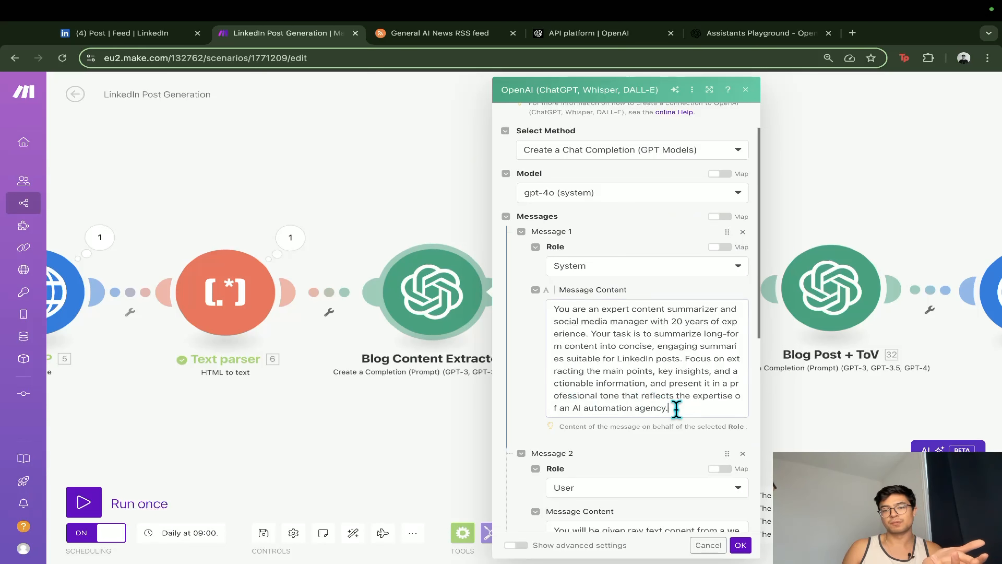
click(671, 443)
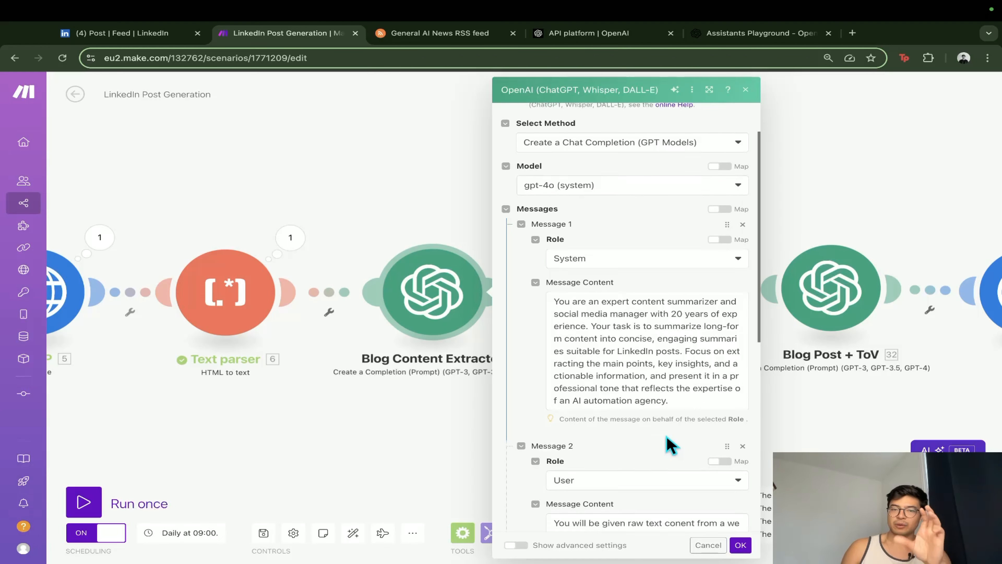
- Examine the two user messages, focusing on the extraction instructions and the [Raw Text] reference mapped to the Text parser's output
scroll(648, 448, down, 2)
scroll(628, 435, down, 5)
scroll(627, 435, up, 3)
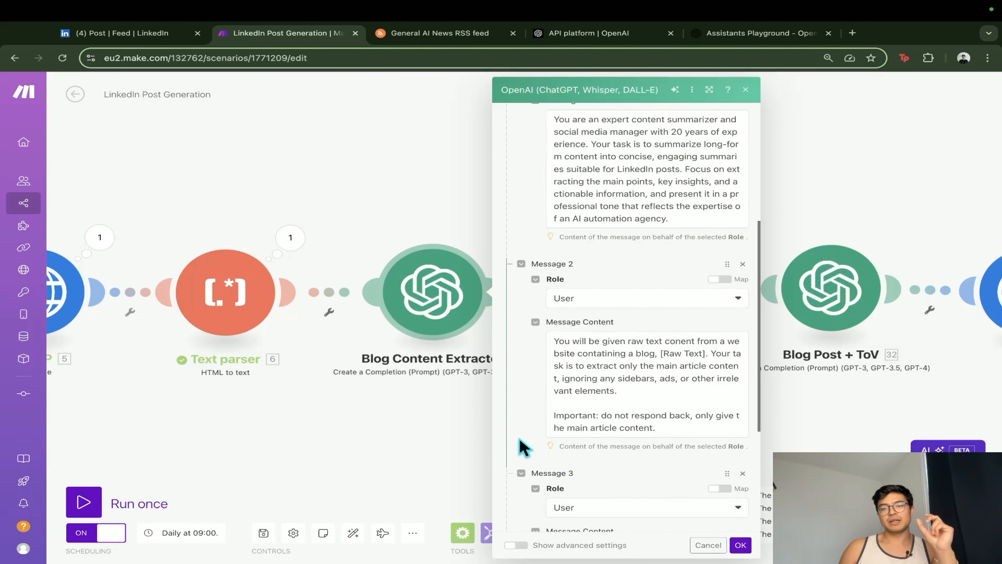
drag(676, 417, 543, 324)
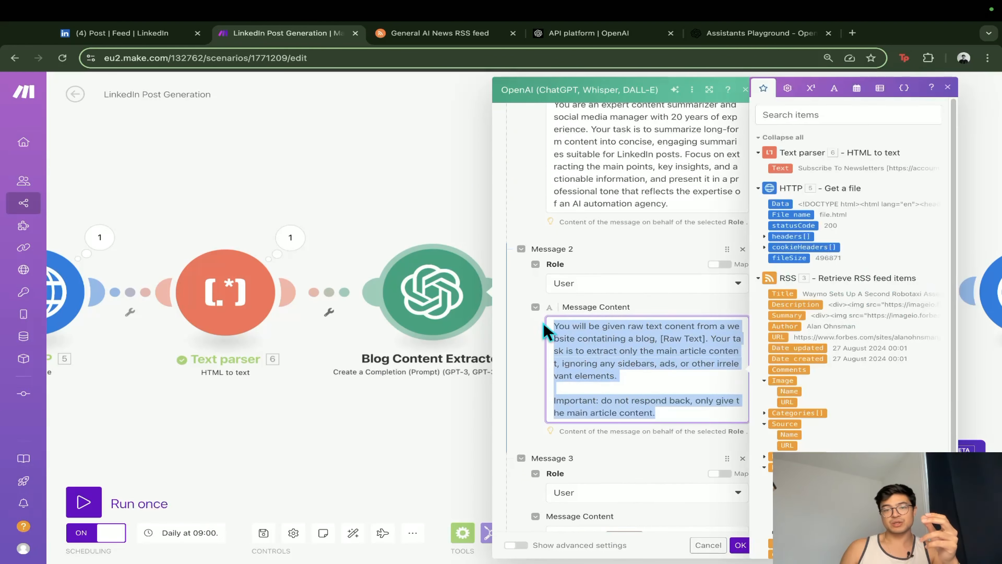
click(532, 346)
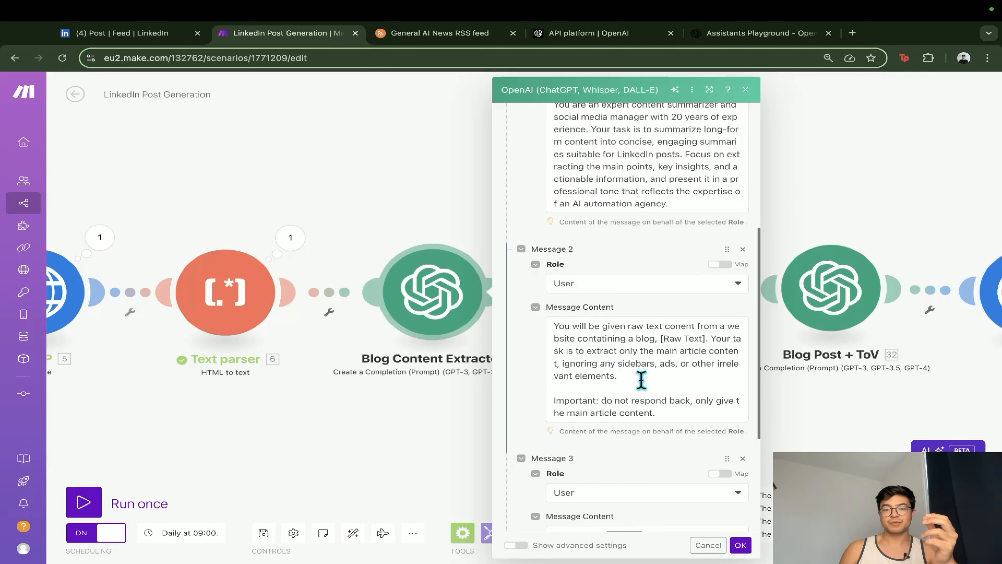
scroll(634, 378, down, 3)
scroll(639, 381, up, 1)
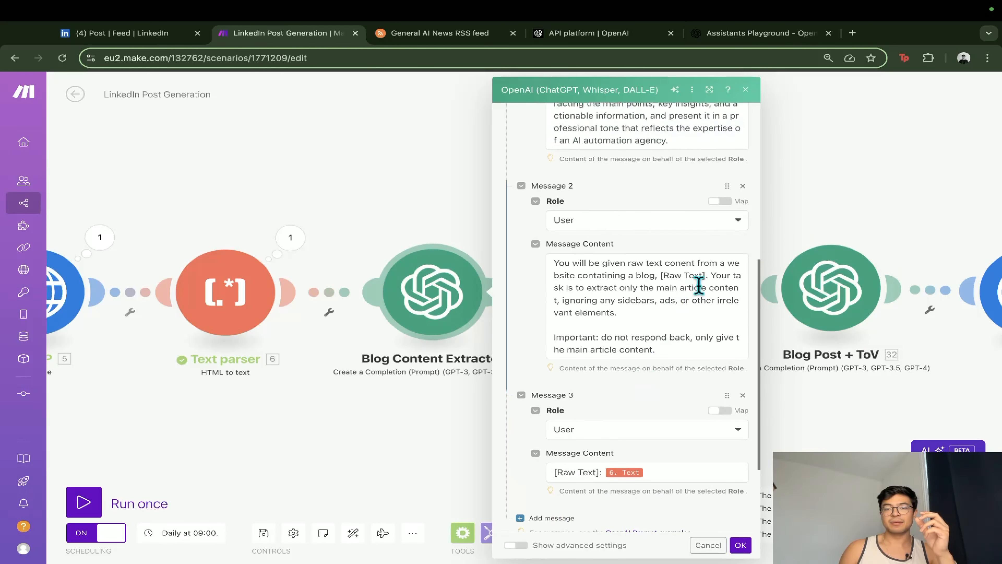
drag(706, 275, 659, 275)
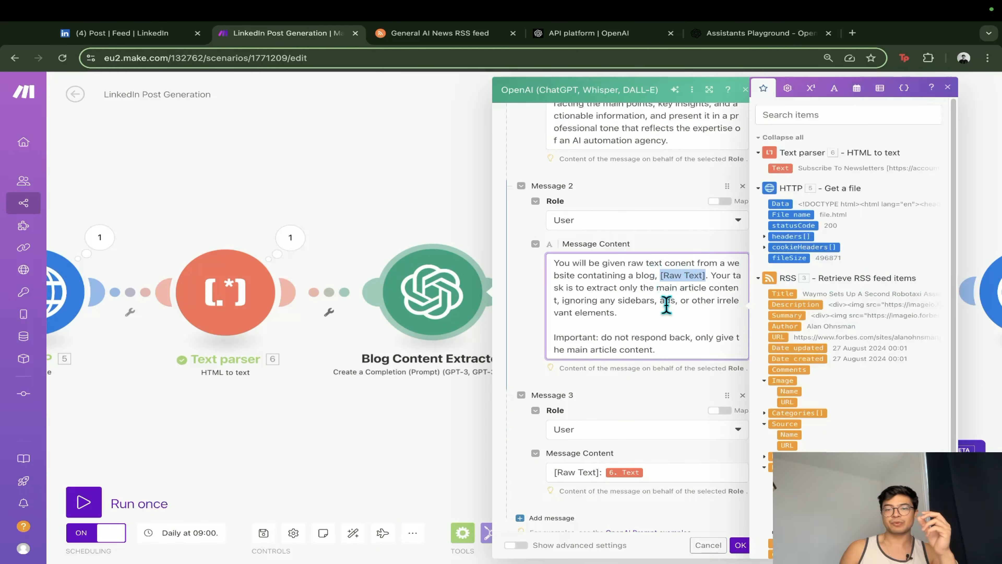
click(661, 394)
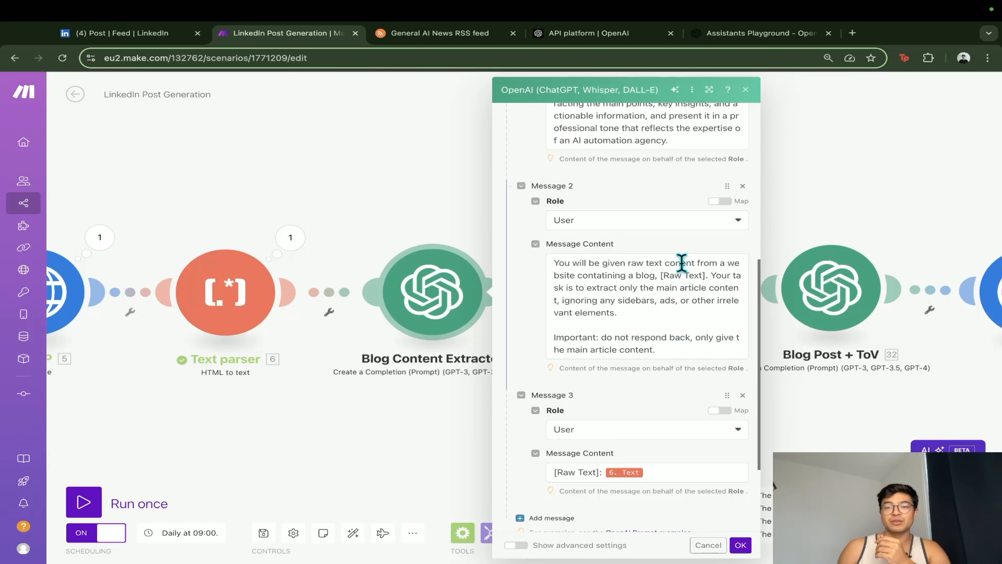
- Correct the misspelled word "conent" to "content" in the first sentence of Message 2
click(684, 273)
text(t)
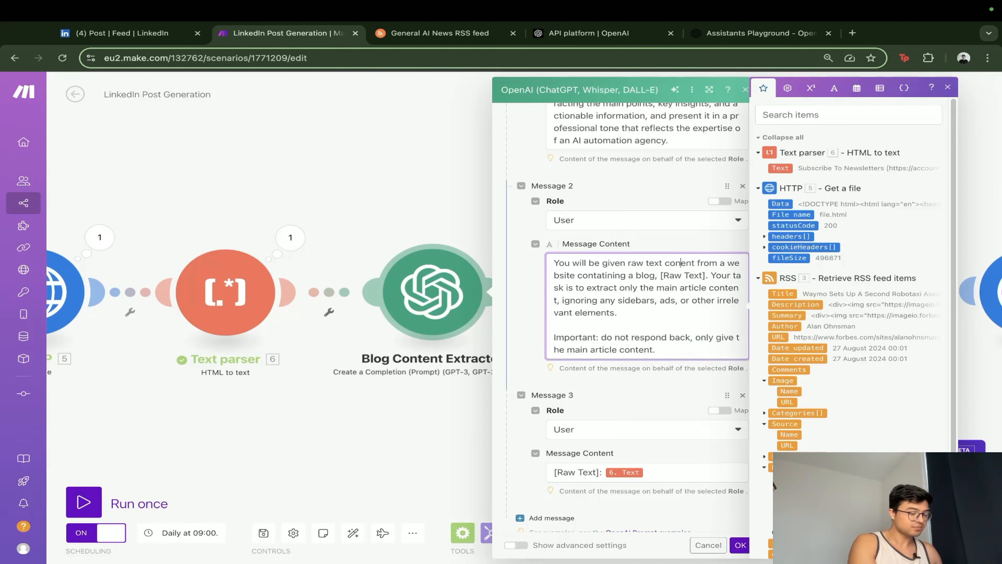
- Try out a fourth message with the Assistant role in the Blog Content Extractor and delete it again
click(552, 518)
scroll(647, 355, down, 6)
click(647, 304)
click(608, 362)
click(615, 353)
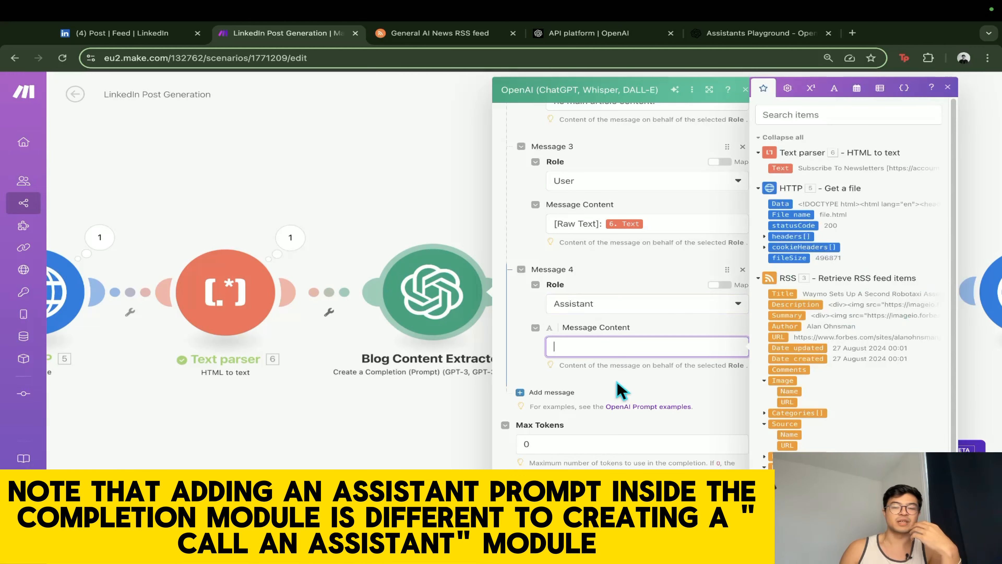
click(618, 380)
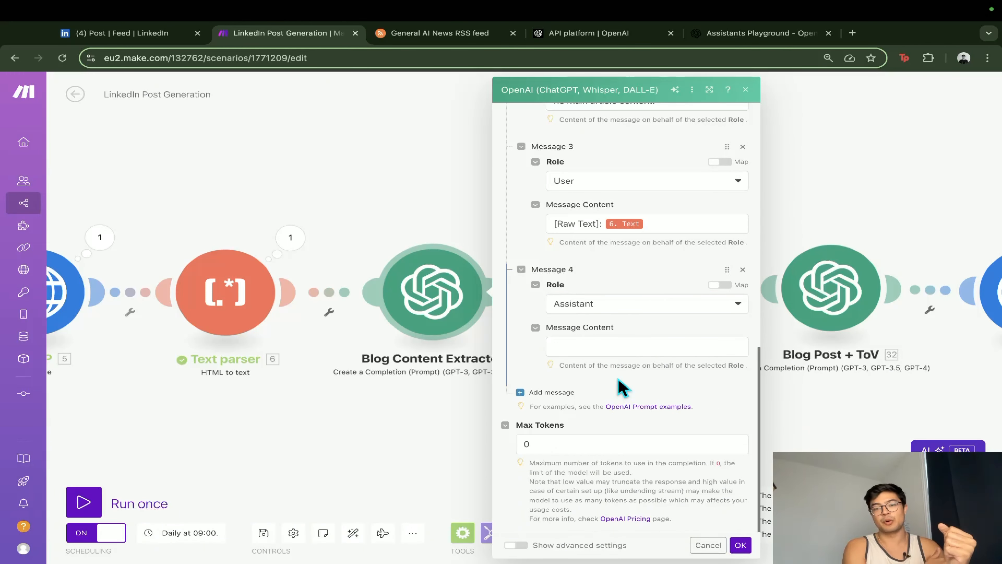
click(742, 271)
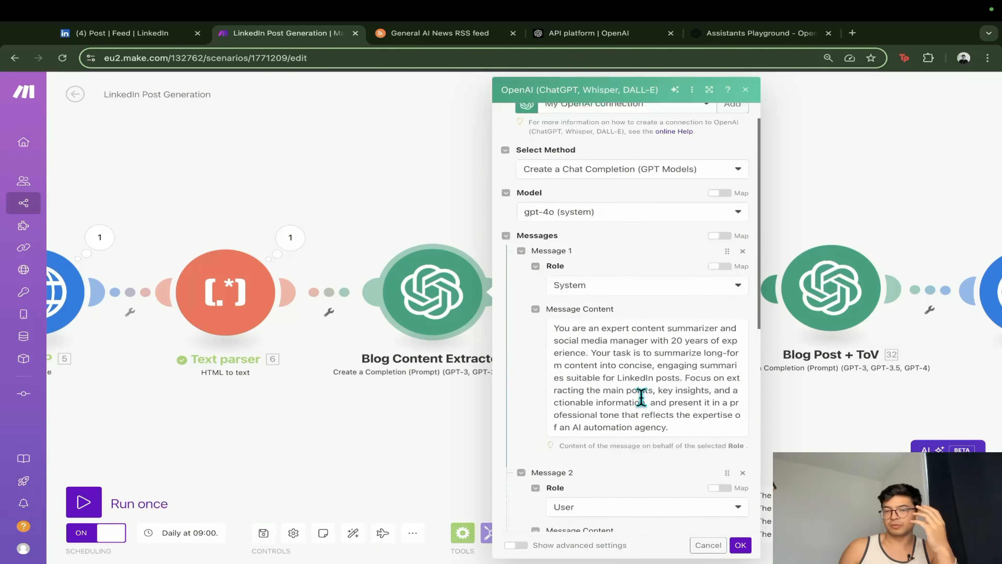
- Save the Blog Content Extractor's settings and set the Hook Creator module's model to gpt-4o-mini
scroll(638, 402, down, 5)
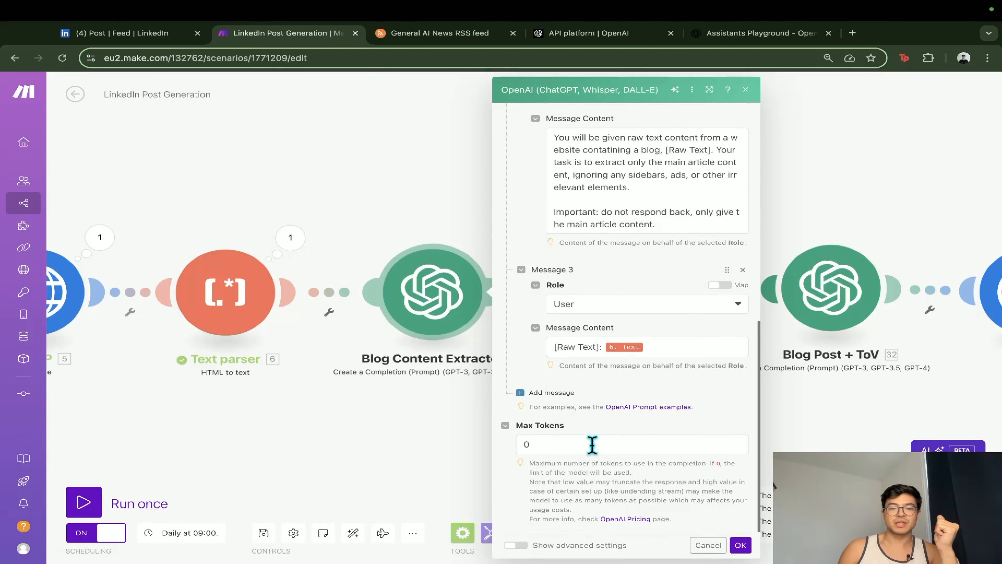
click(741, 546)
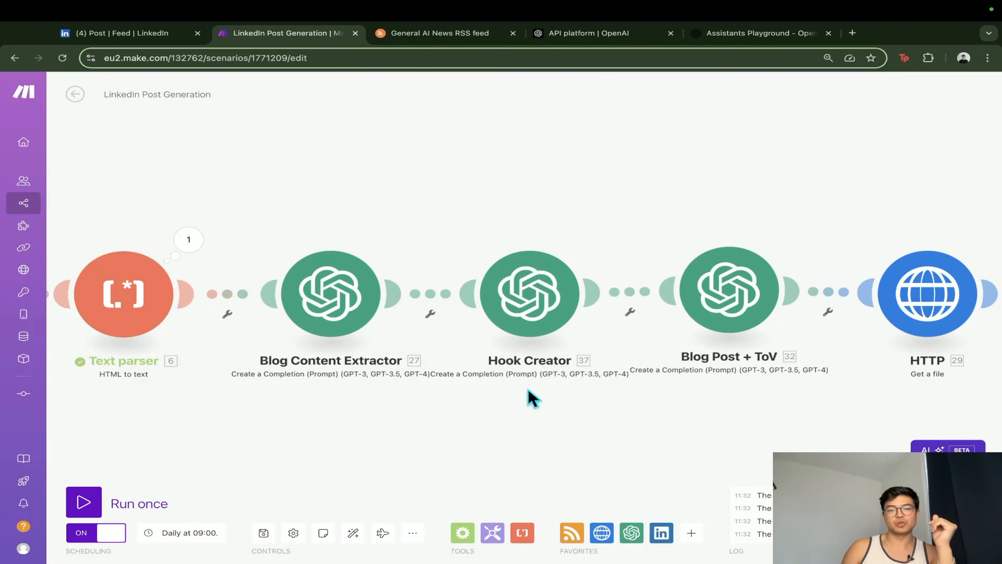
click(531, 314)
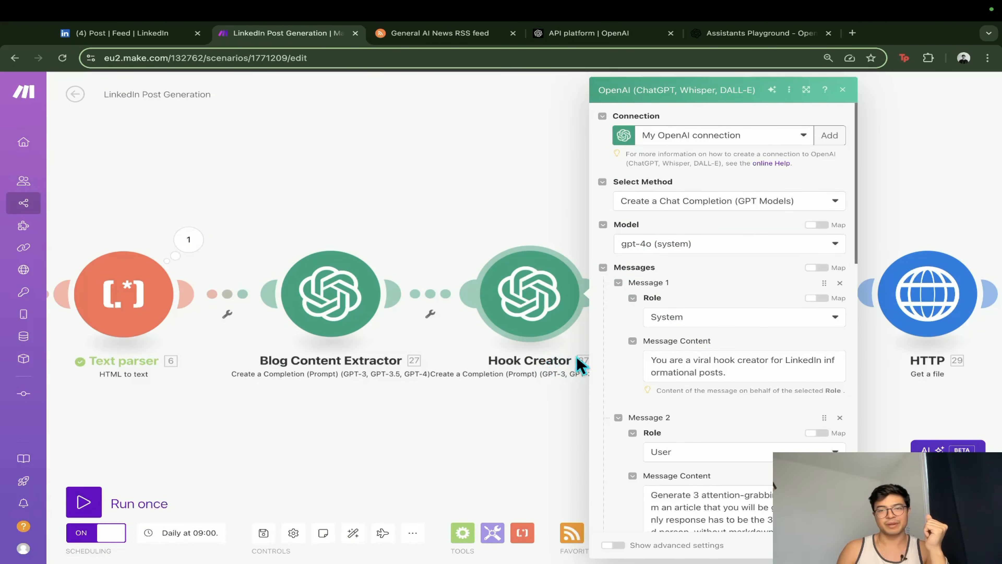
click(715, 247)
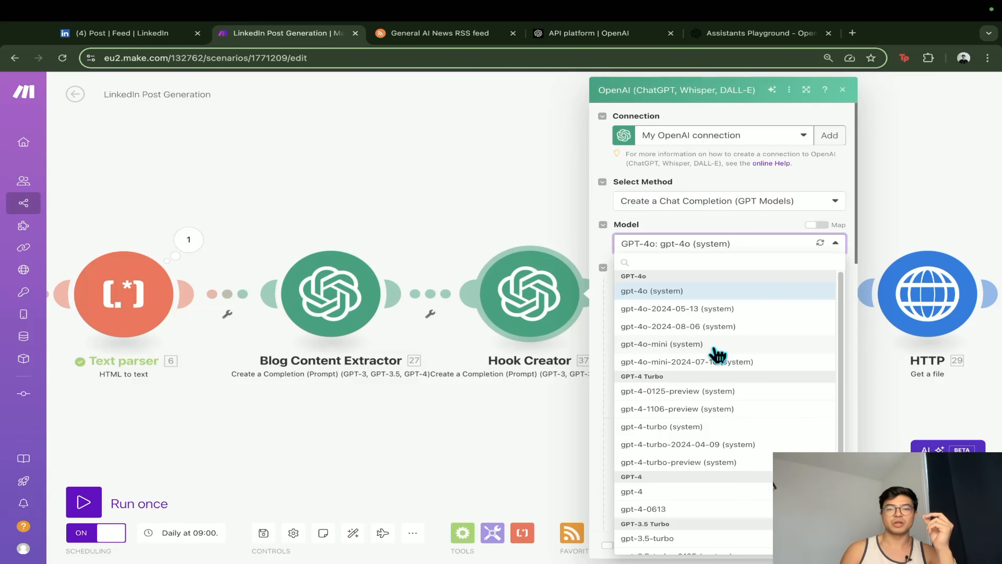
click(714, 347)
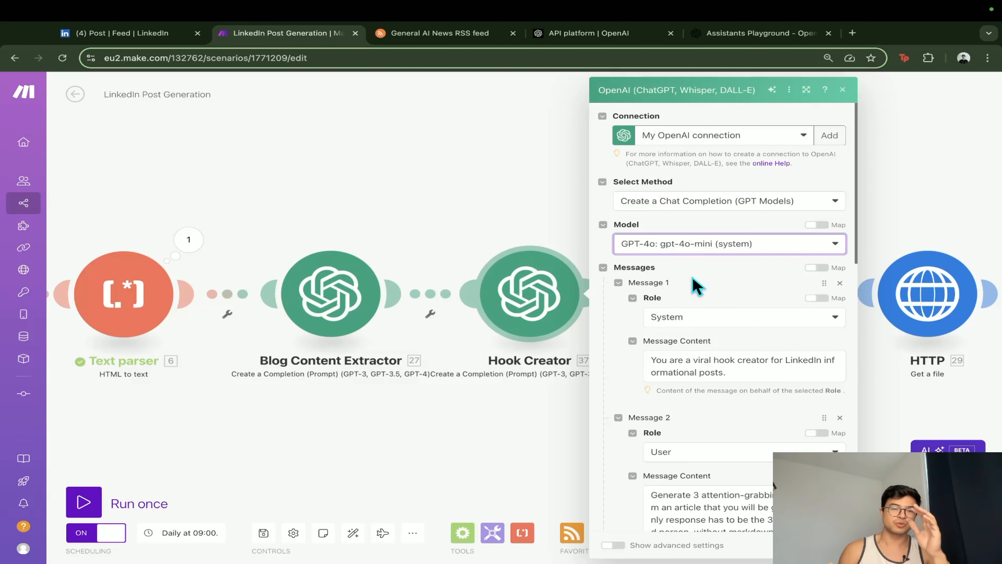
- Examine the Hook Creator's messages, from the system role and hook instructions to the assistant example and the mapped article content
scroll(707, 301, down, 3)
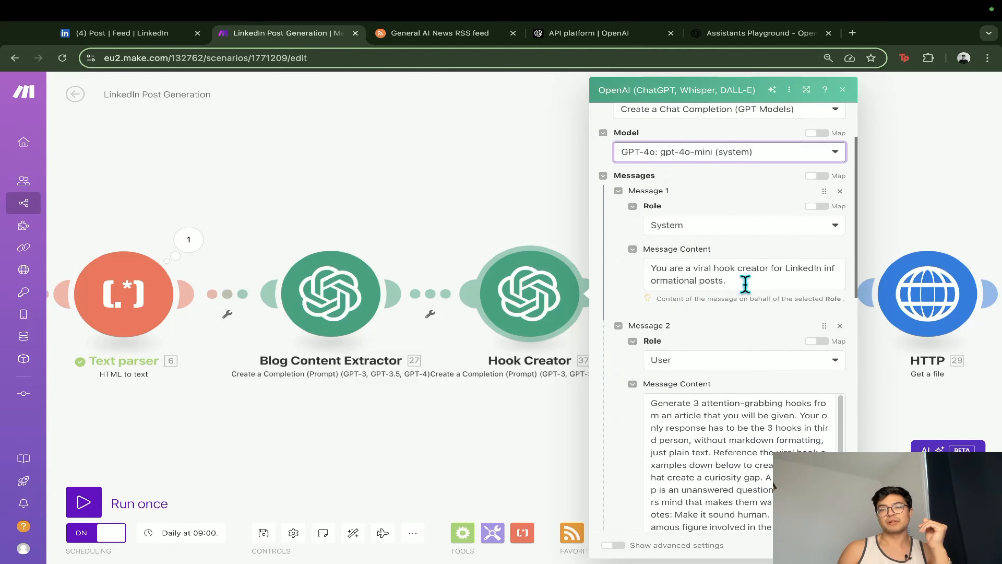
click(746, 284)
click(726, 334)
scroll(686, 206, down, 5)
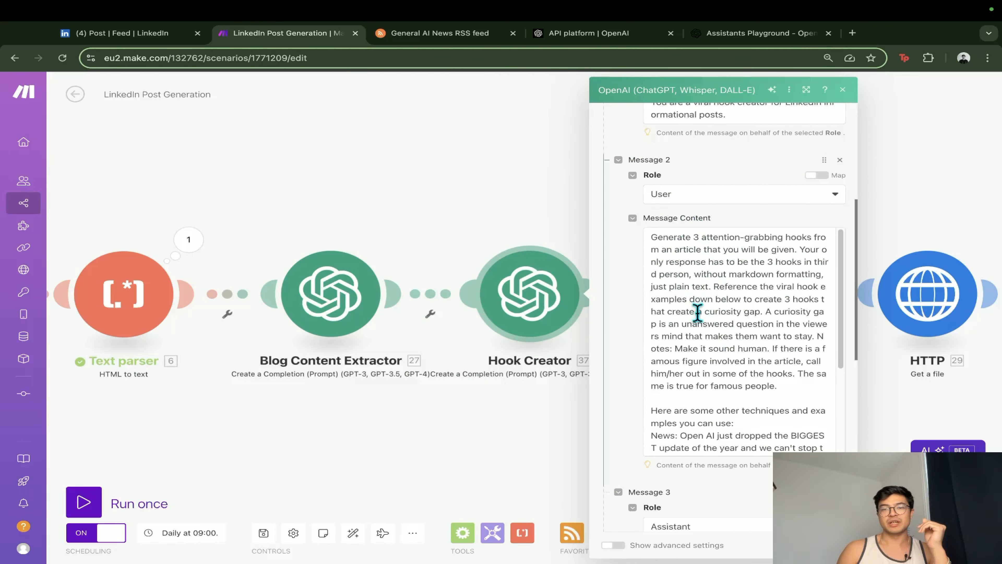
scroll(651, 237, down, 5)
scroll(617, 446, down, 7)
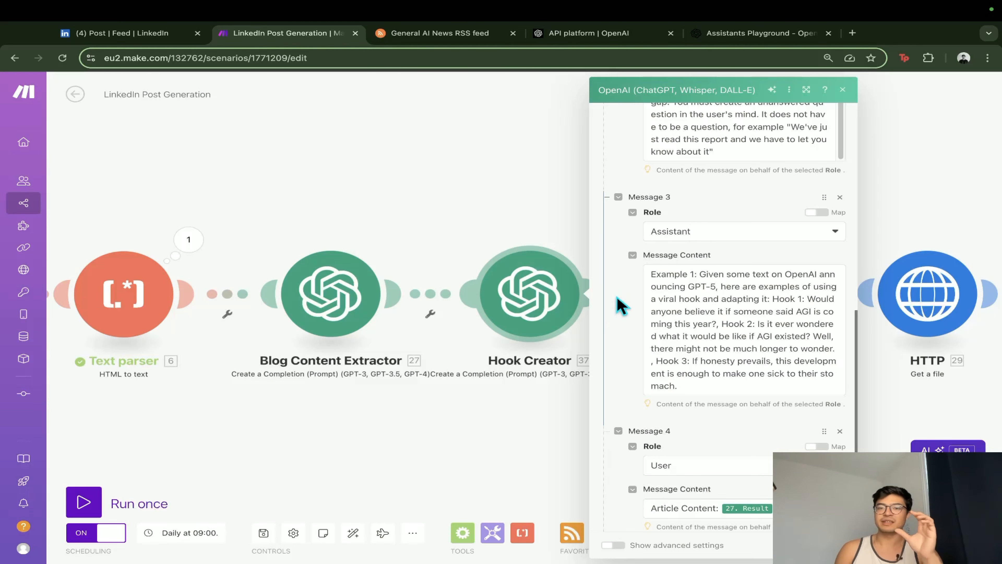
drag(699, 274, 767, 299)
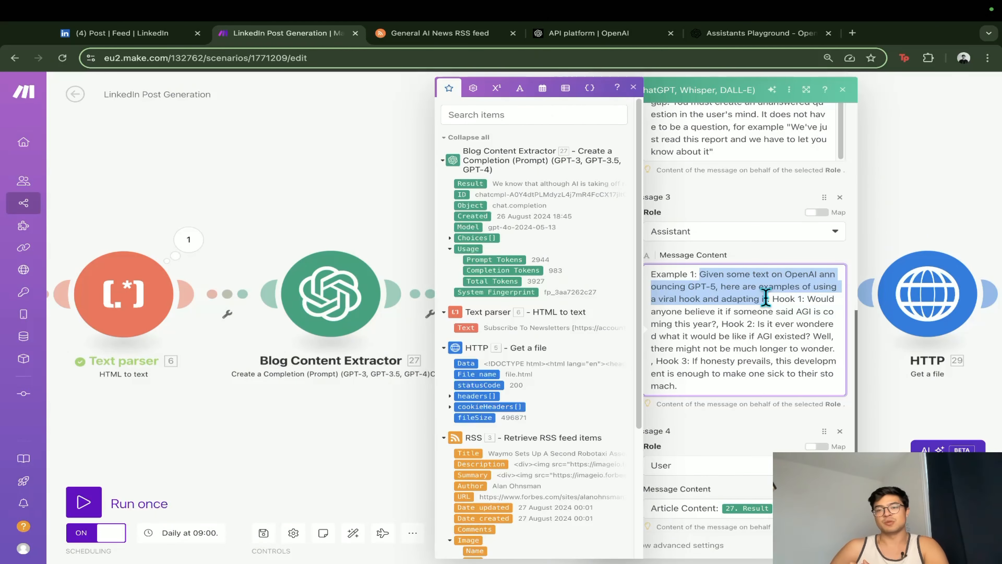
click(766, 299)
drag(772, 299, 773, 386)
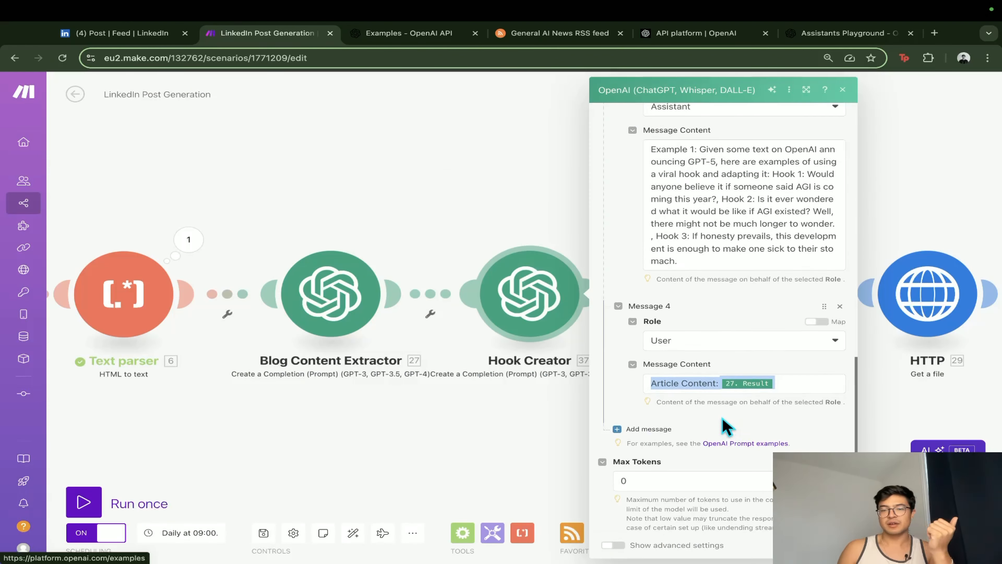
- In the Hook Creator's Message 2, replace the period after "an article that you will be given" with a comma and an opening square bracket
scroll(723, 419, up, 3)
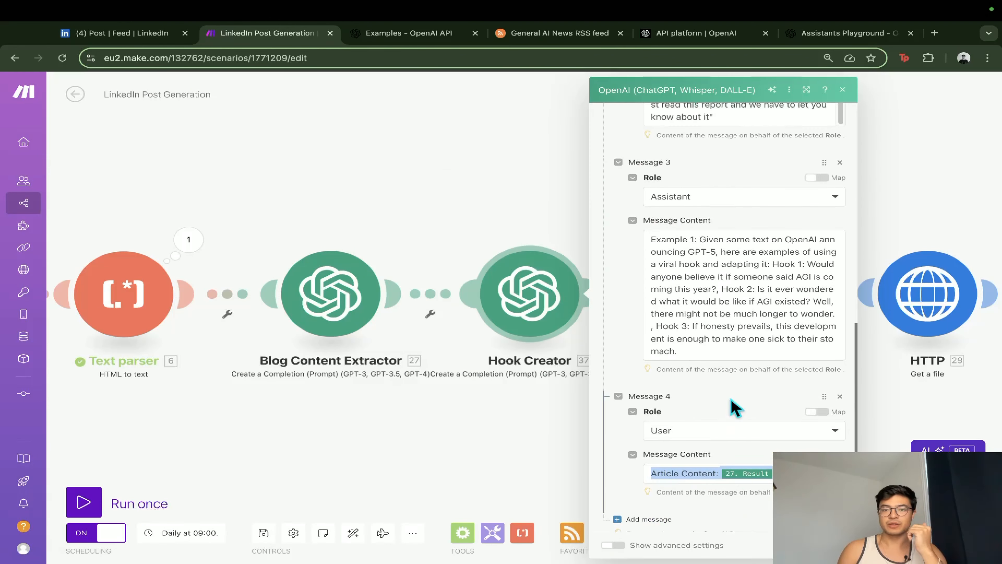
scroll(735, 407, up, 6)
click(819, 303)
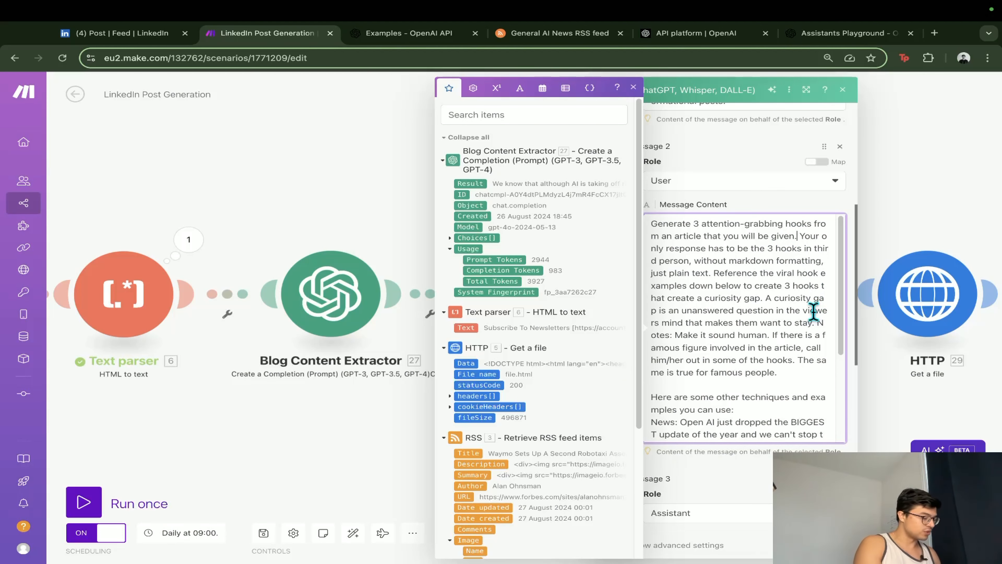
text(, [)
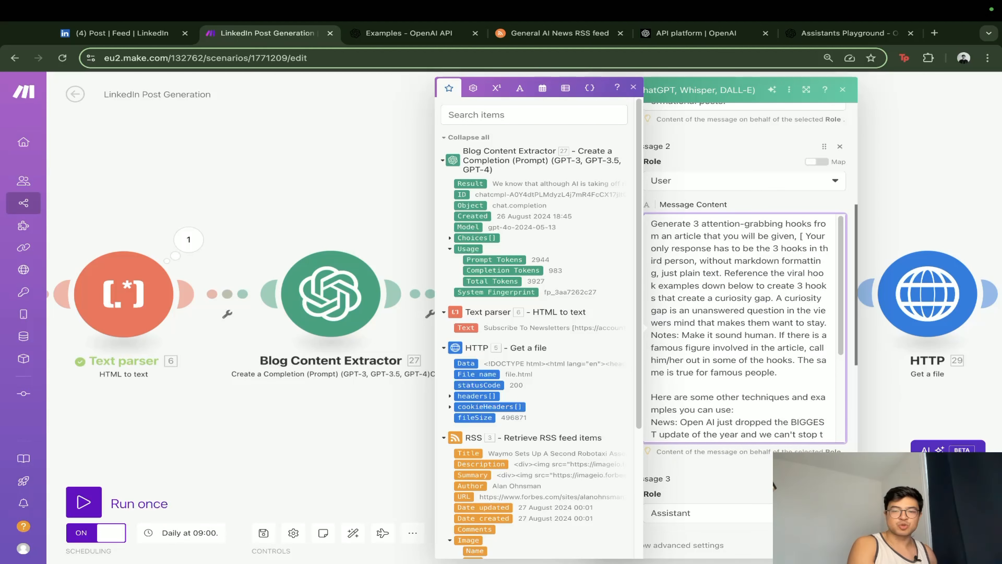
- Enclose the label before the mapped result in Message 4 in square brackets, as "[Article Content]:"
scroll(717, 430, down, 10)
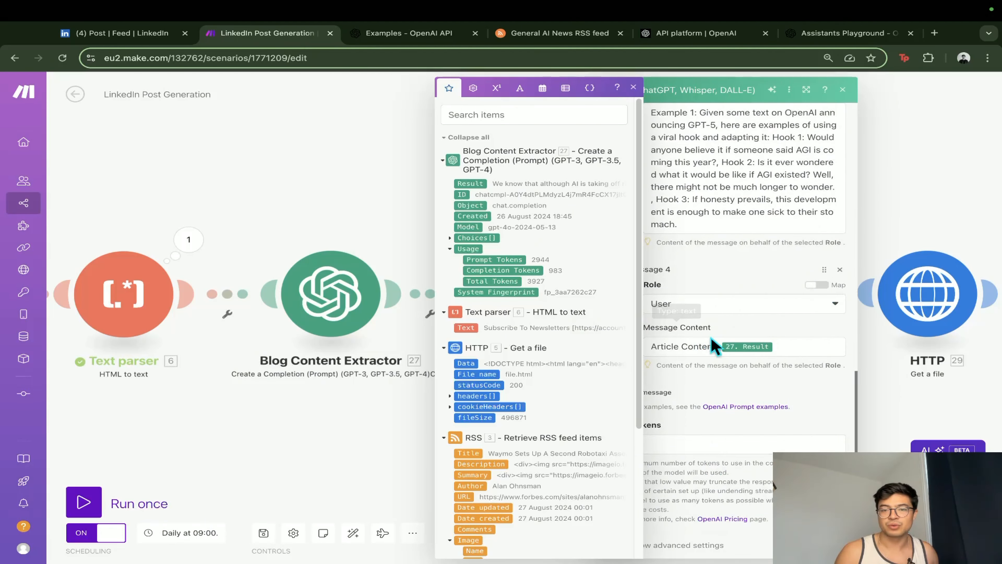
click(720, 351)
text(]:)
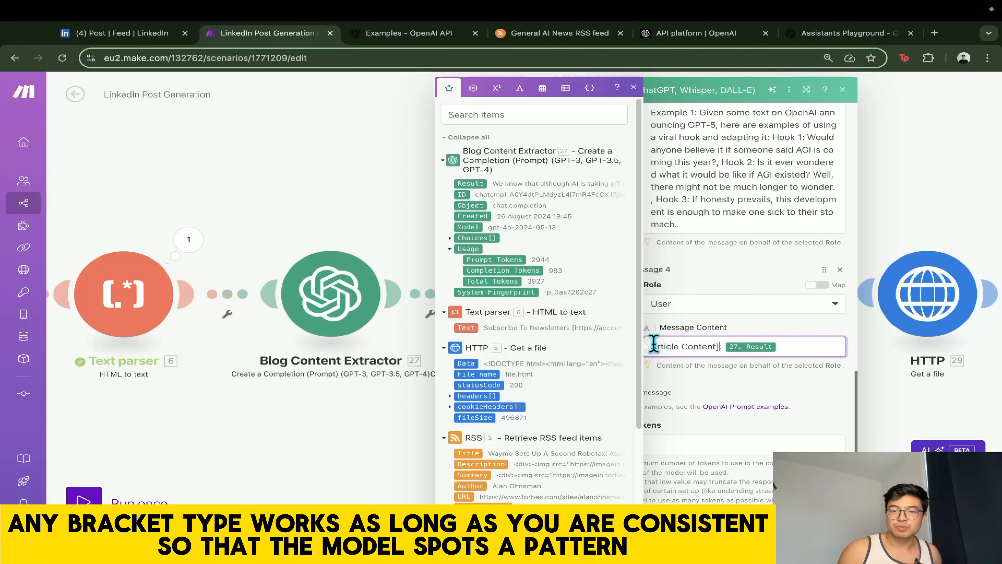
click(648, 346)
- Complete the bracketed placeholder in Message 2's first sentence as "[Articlee]" followed by a period
scroll(812, 314, up, 10)
scroll(809, 380, down, 3)
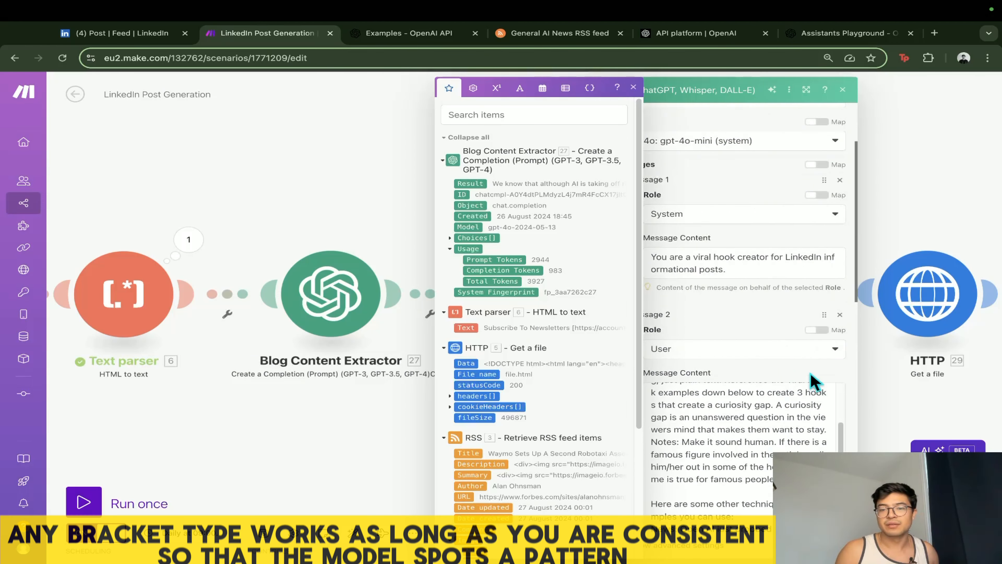
scroll(801, 380, up, 3)
scroll(811, 341, down, 3)
scroll(810, 341, up, 3)
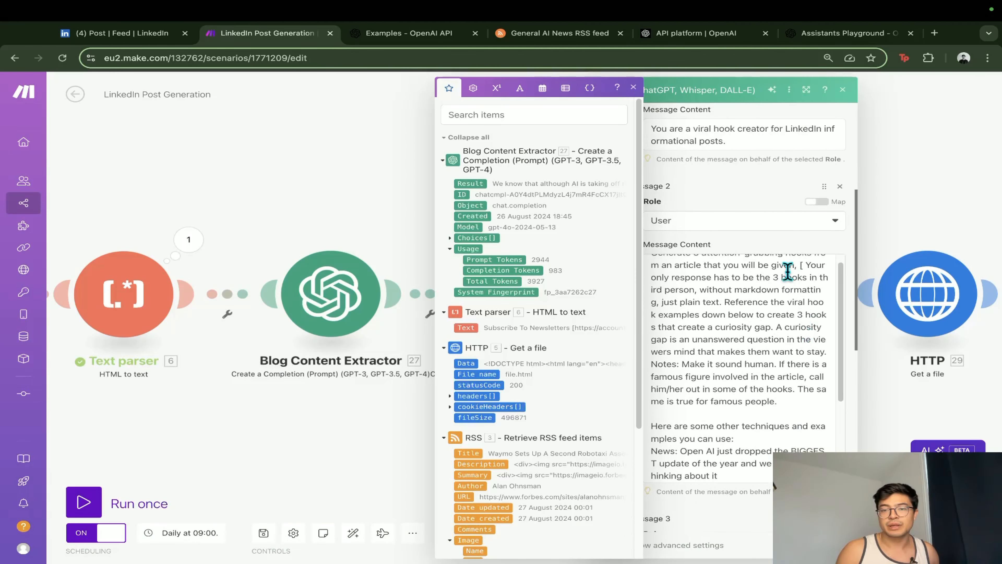
click(801, 265)
text([Articlee)
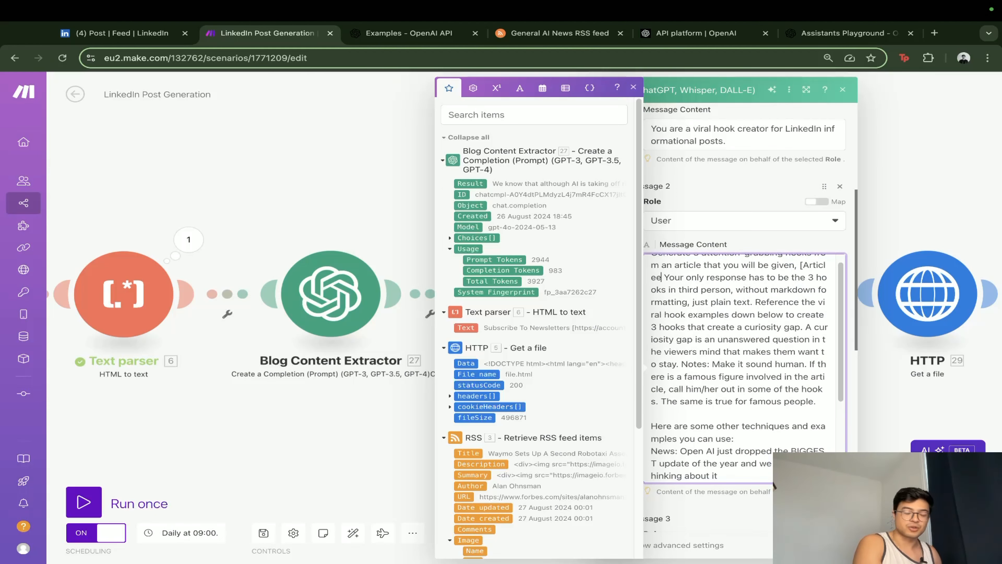
text(])
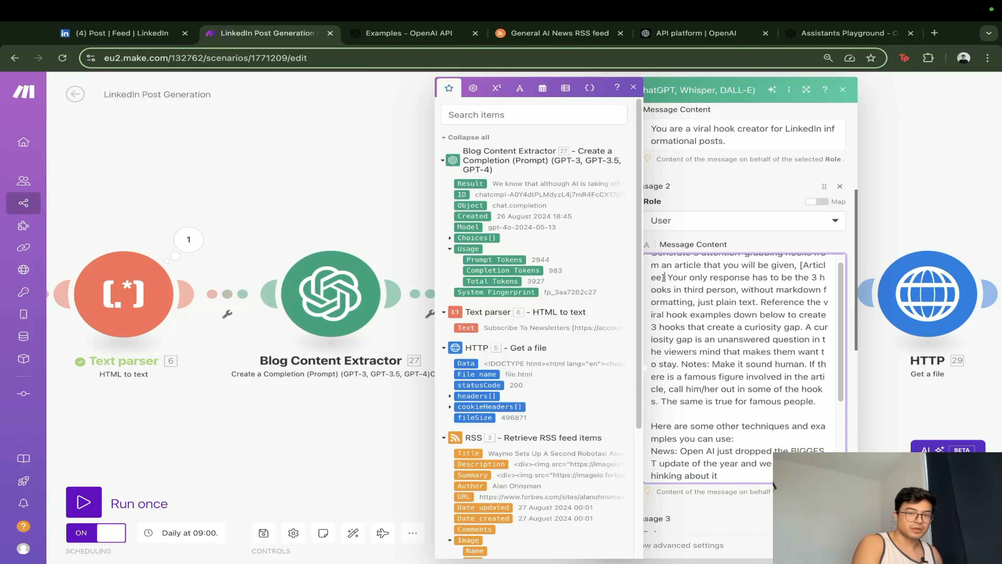
text(.)
click(773, 244)
- Check the Hook Creator's Max Tokens setting, confirm the module's settings and save the scenario
scroll(764, 419, down, 3)
scroll(641, 440, down, 5)
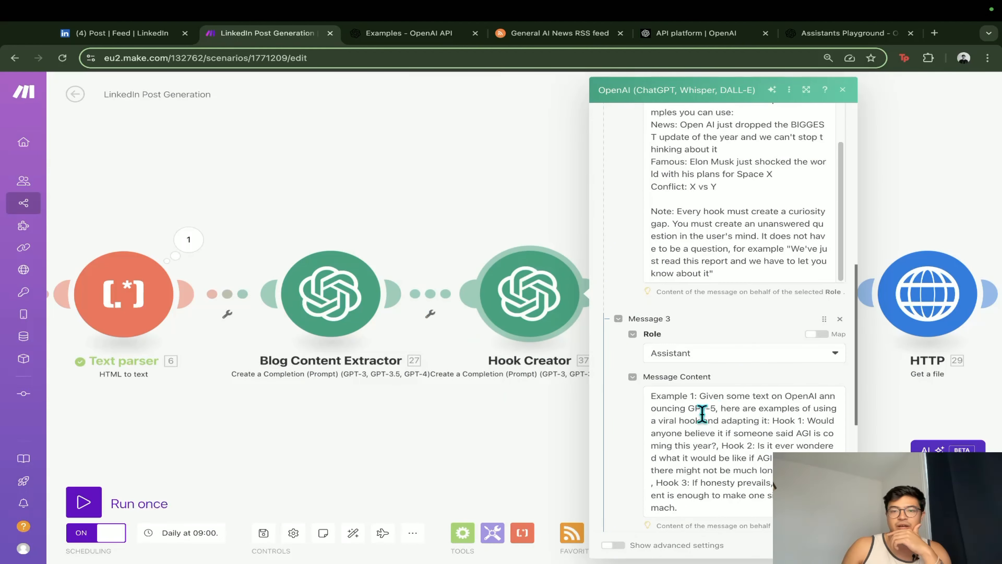
scroll(702, 414, down, 5)
click(683, 444)
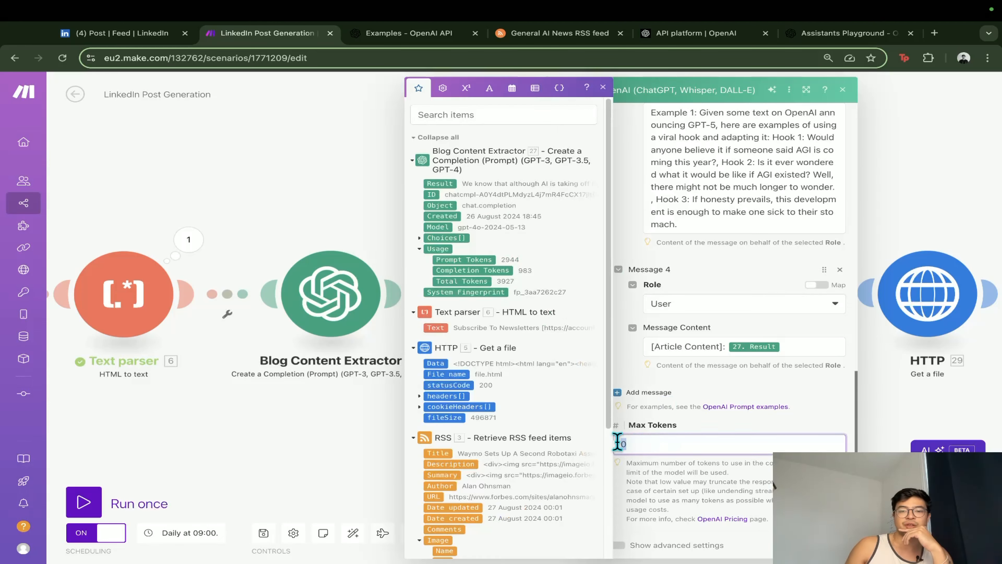
click(714, 428)
click(832, 545)
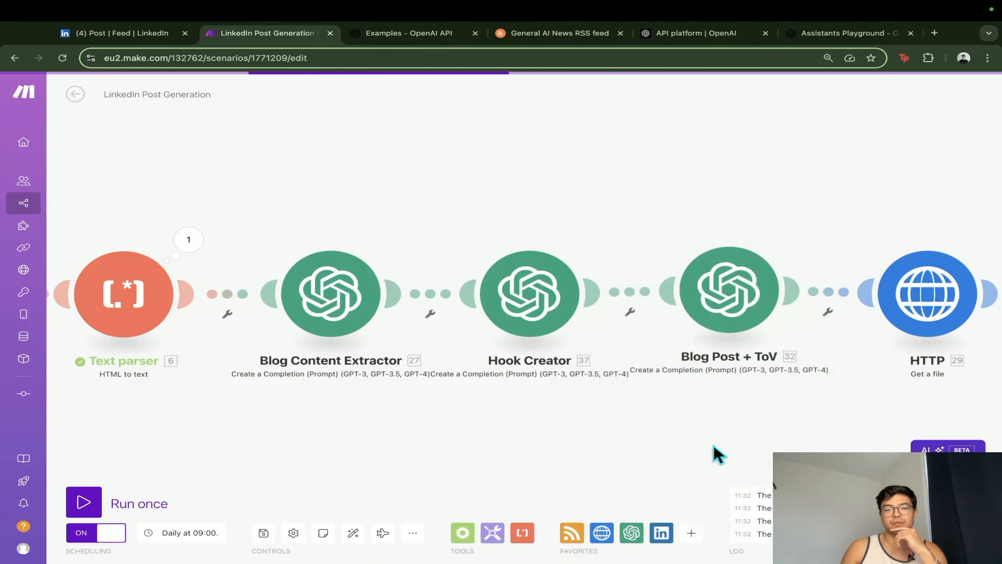
drag(714, 446, 697, 435)
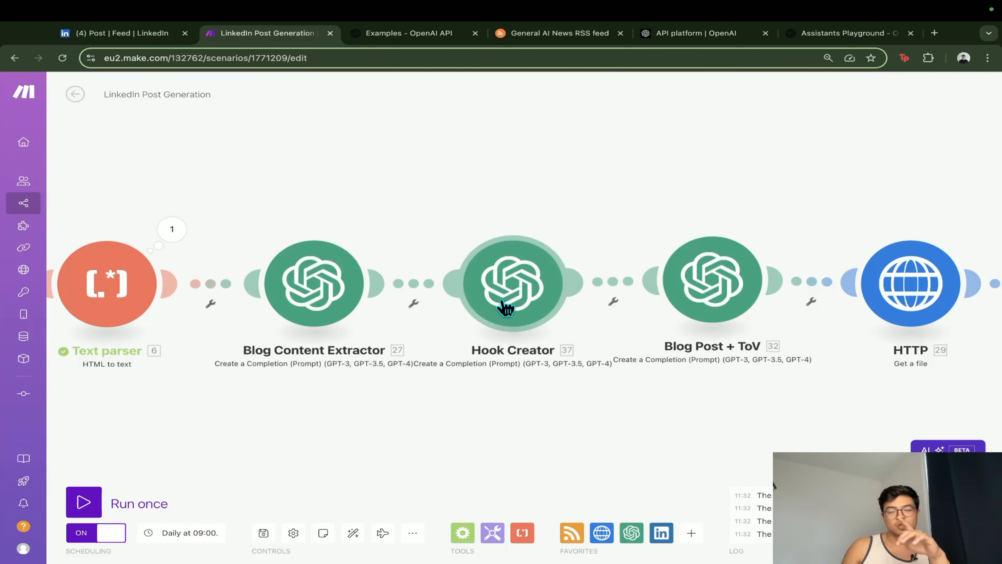
drag(503, 431, 522, 424)
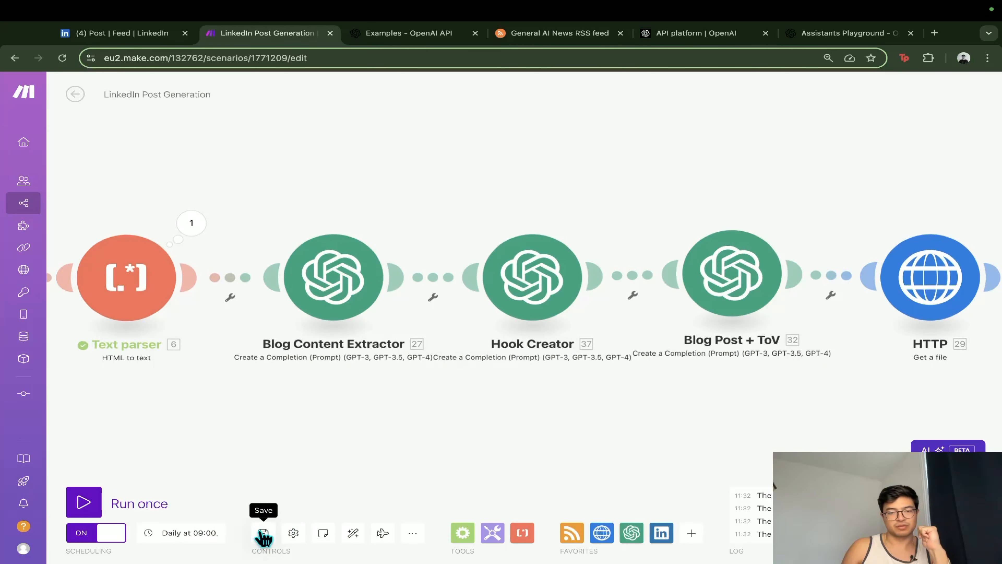
click(263, 534)
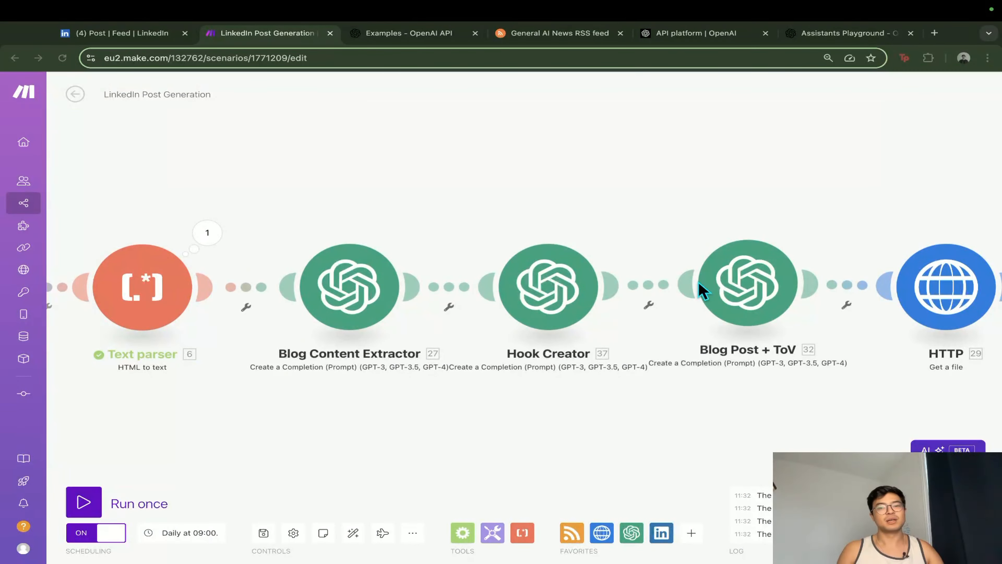
- Open the Blog Post + ToV module and examine its model and the system message describing the LinkedIn marketer role
scroll(671, 375, right, 5)
click(598, 306)
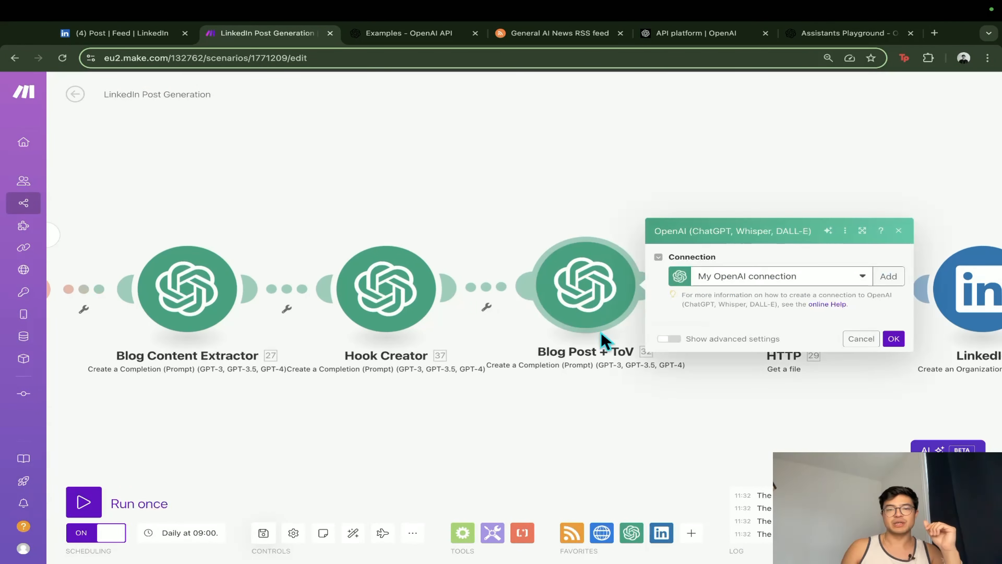
scroll(693, 393, down, 5)
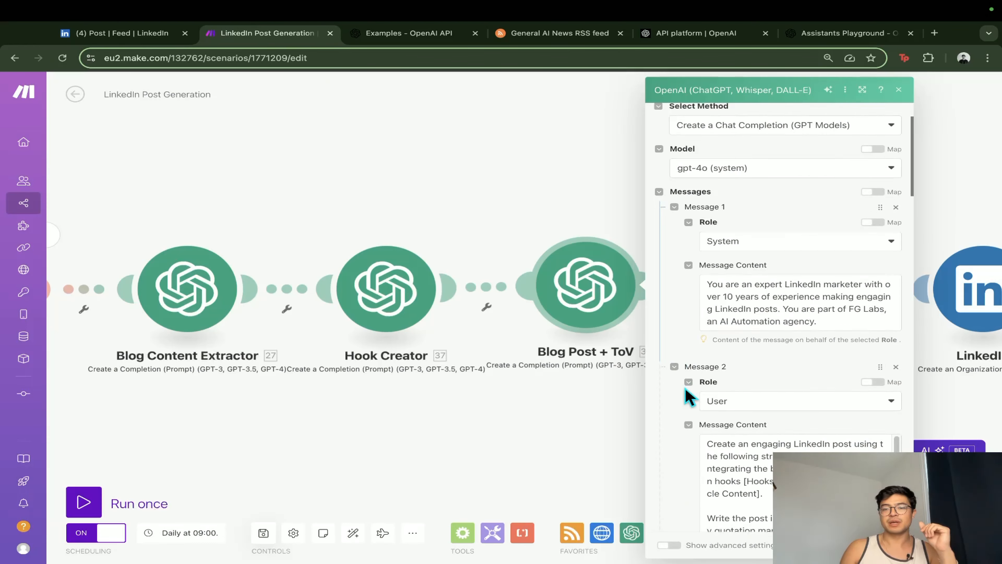
scroll(706, 399, up, 4)
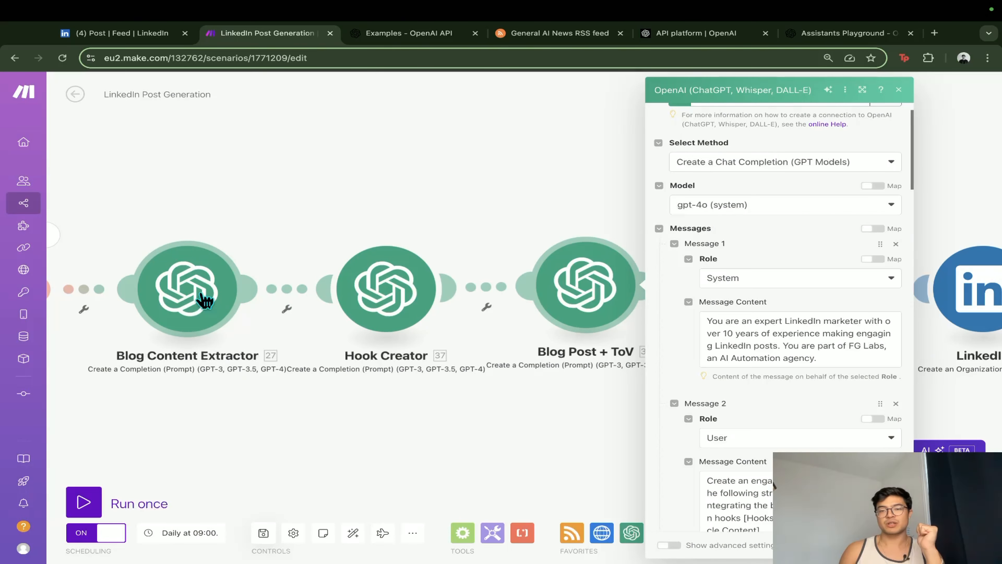
scroll(826, 340, down, 1)
drag(707, 284, 813, 315)
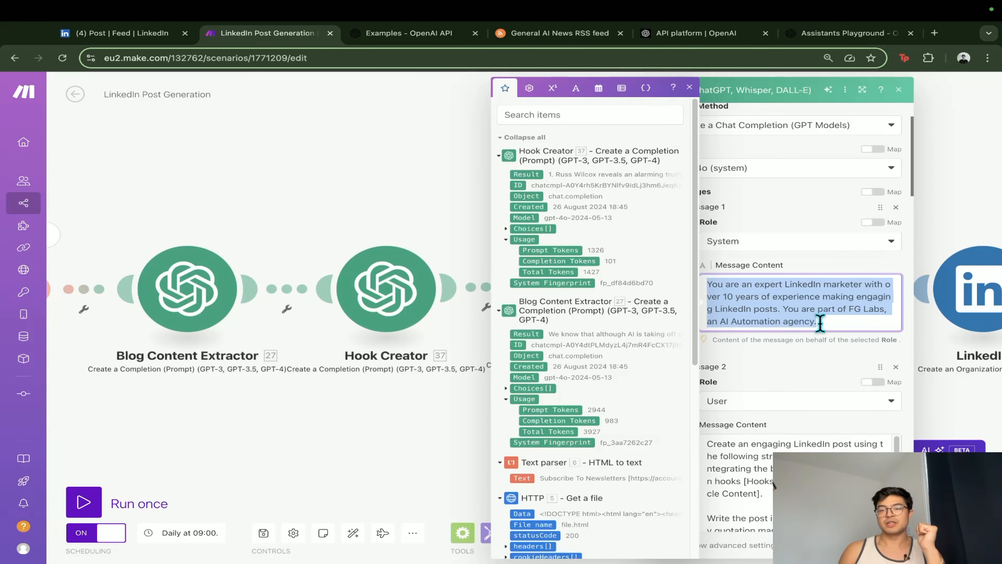
click(819, 359)
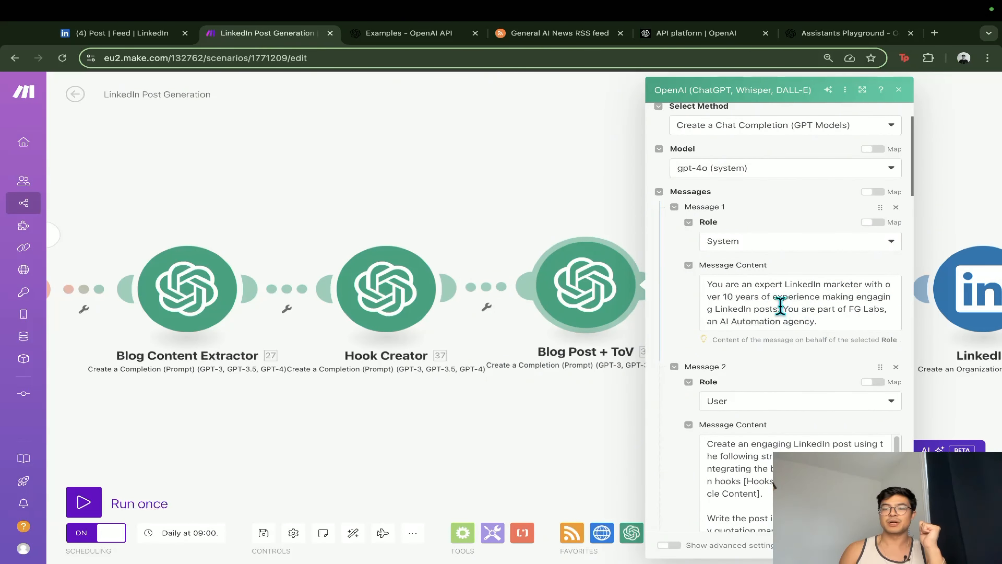
drag(781, 309, 841, 320)
click(825, 369)
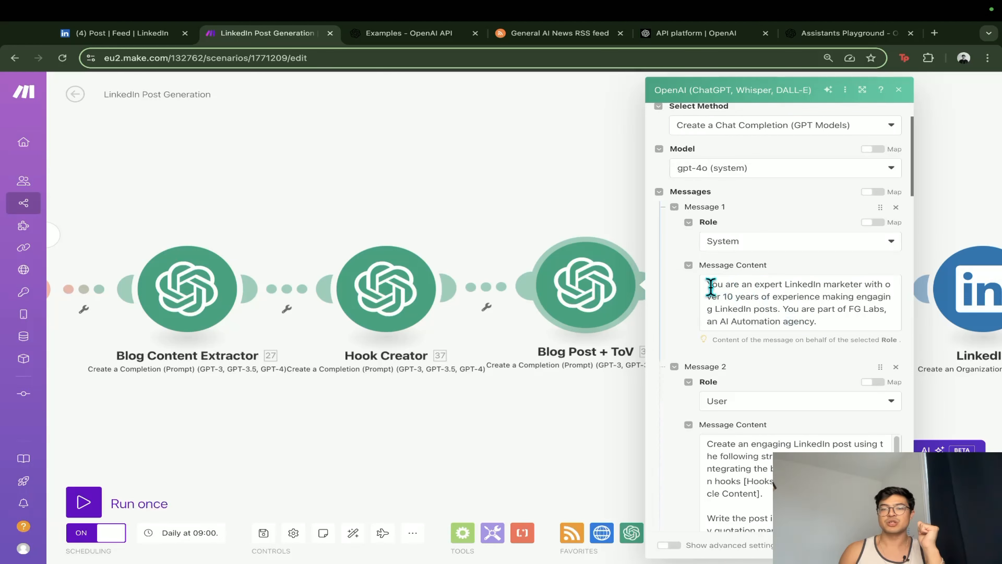
drag(709, 285, 760, 305)
scroll(791, 372, down, 6)
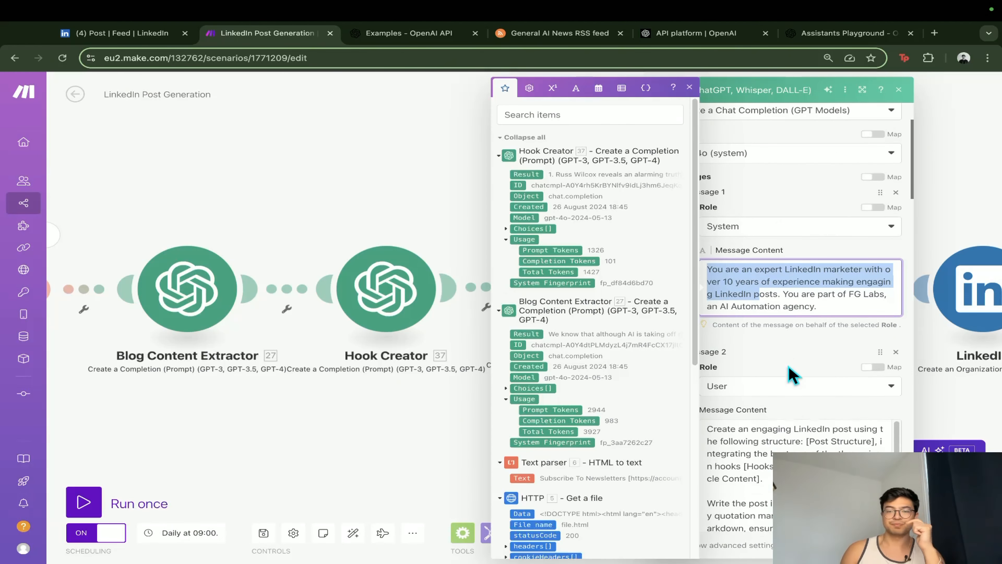
- Examine the opening of the module's Message 2, including the [Post Structure], [Hooks] and [Article Content] placeholders
scroll(839, 392, down, 3)
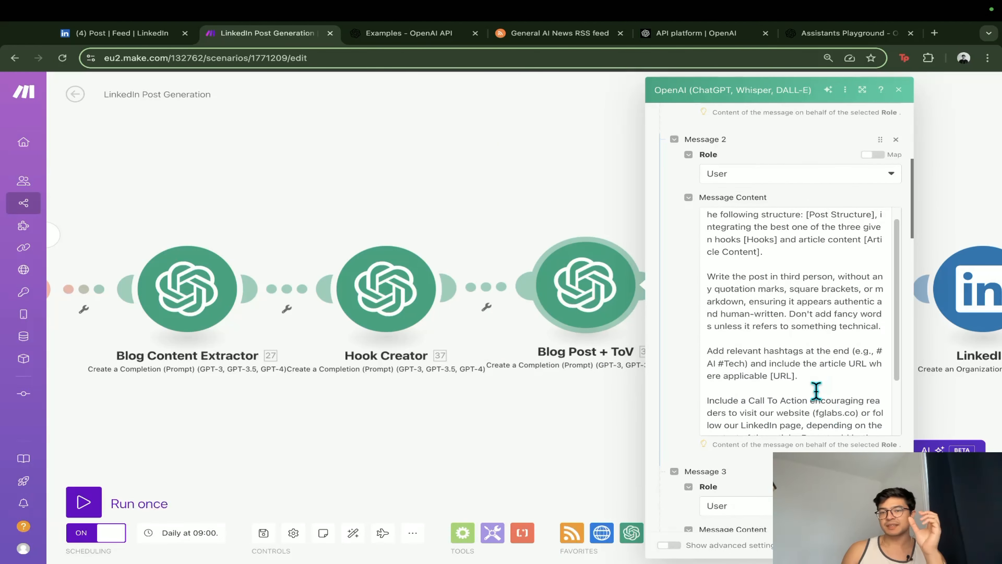
scroll(800, 392, up, 3)
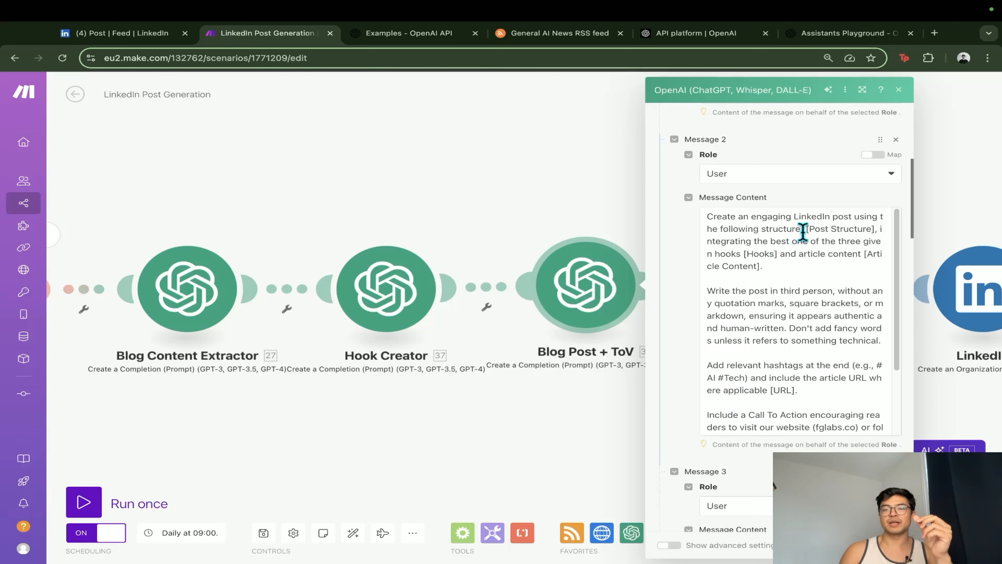
drag(805, 229, 877, 229)
click(798, 241)
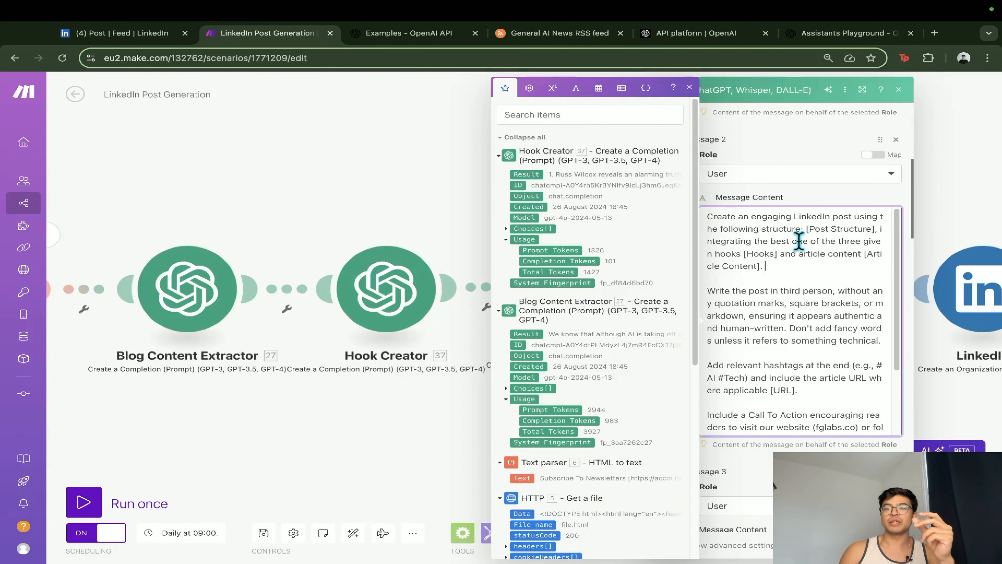
scroll(847, 274, up, 1)
scroll(795, 266, up, 2)
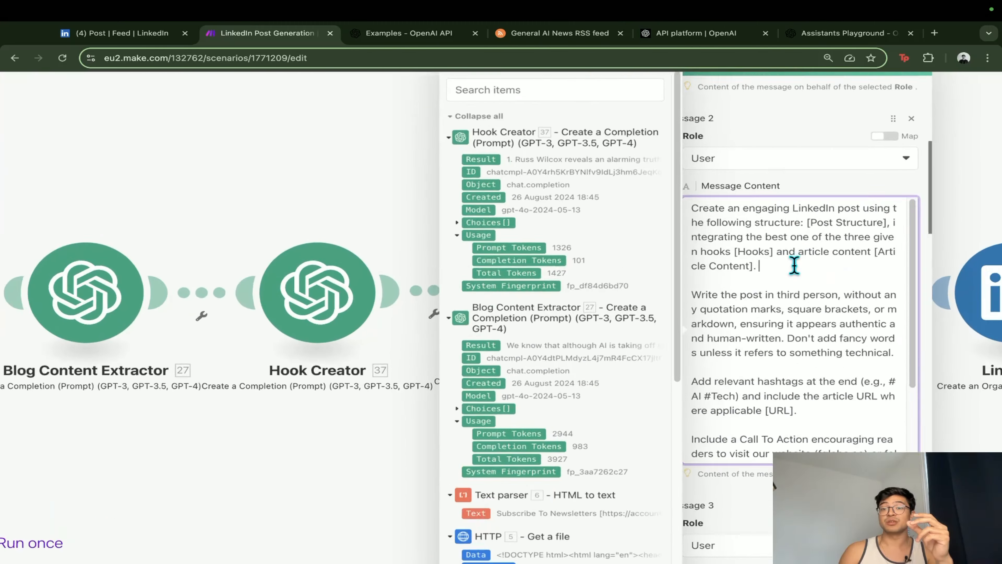
scroll(794, 265, up, 2)
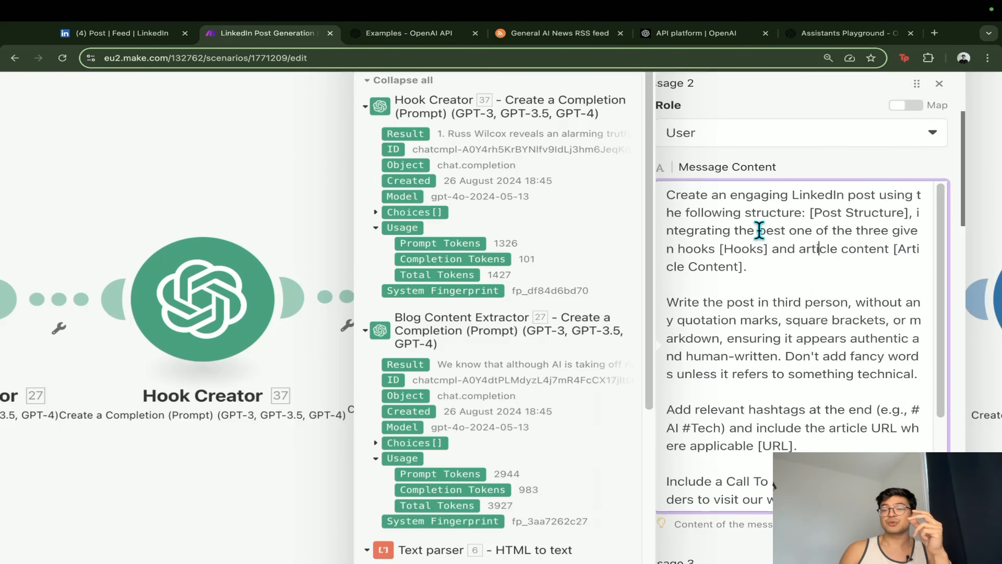
drag(760, 231, 825, 264)
click(776, 249)
click(809, 340)
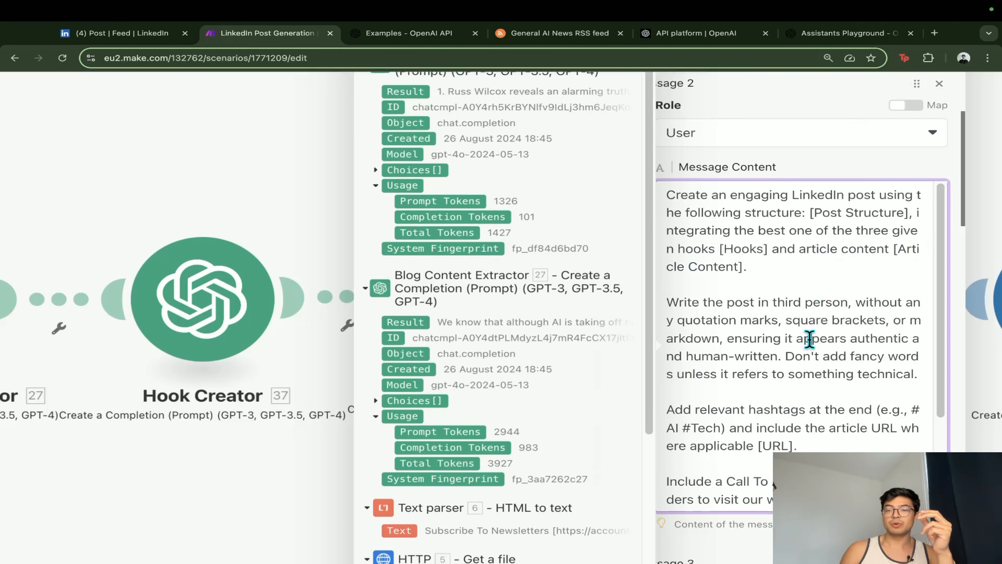
- Examine the rest of Message 2, covering the hashtags and article URL, the Call To Action and the output-only instructions
click(959, 376)
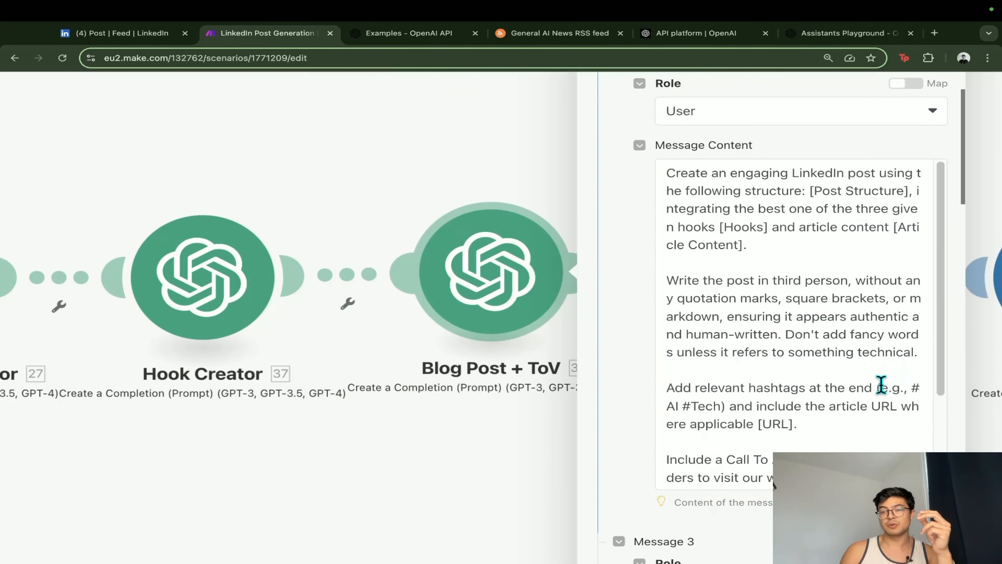
drag(942, 339, 946, 422)
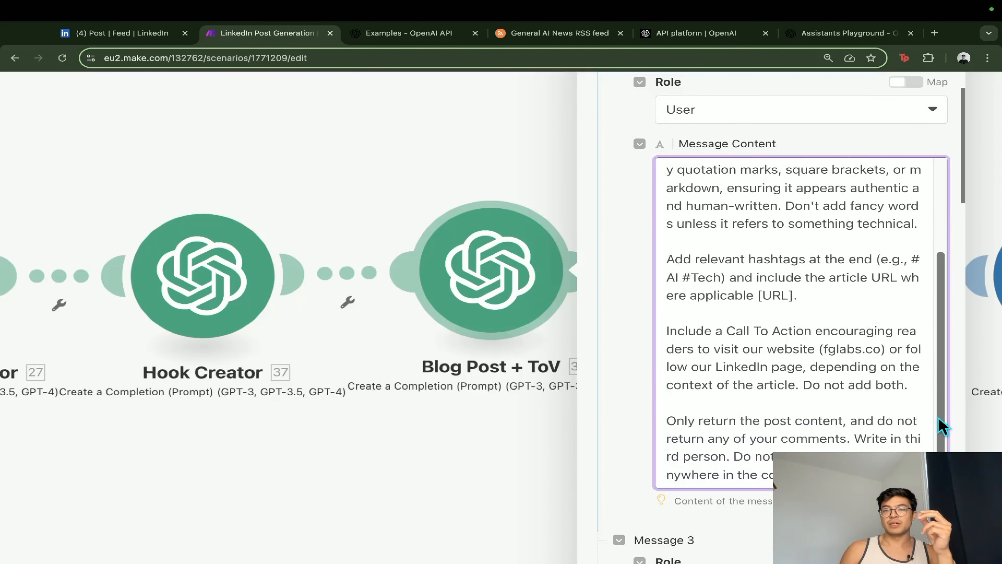
drag(753, 277, 801, 300)
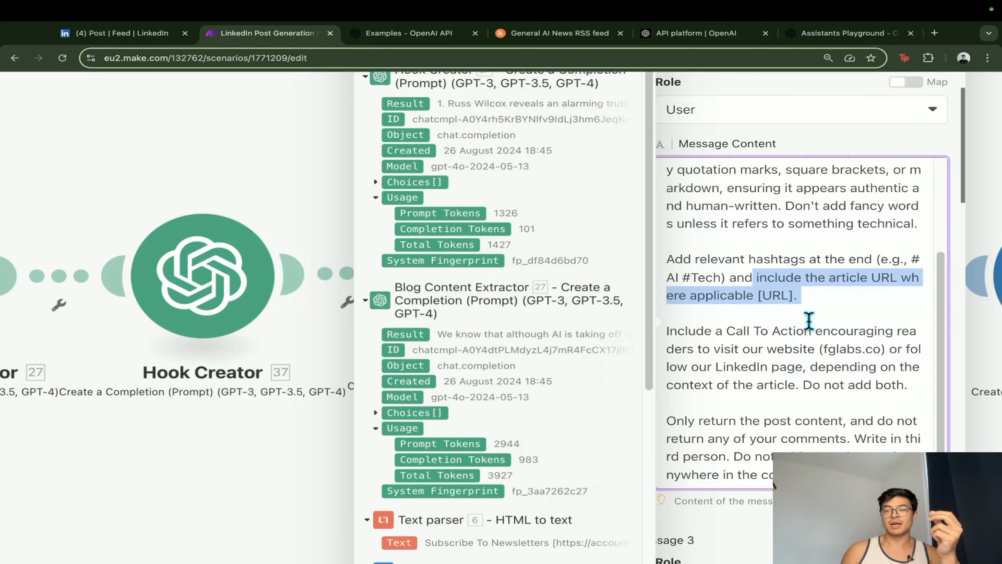
drag(702, 349, 885, 349)
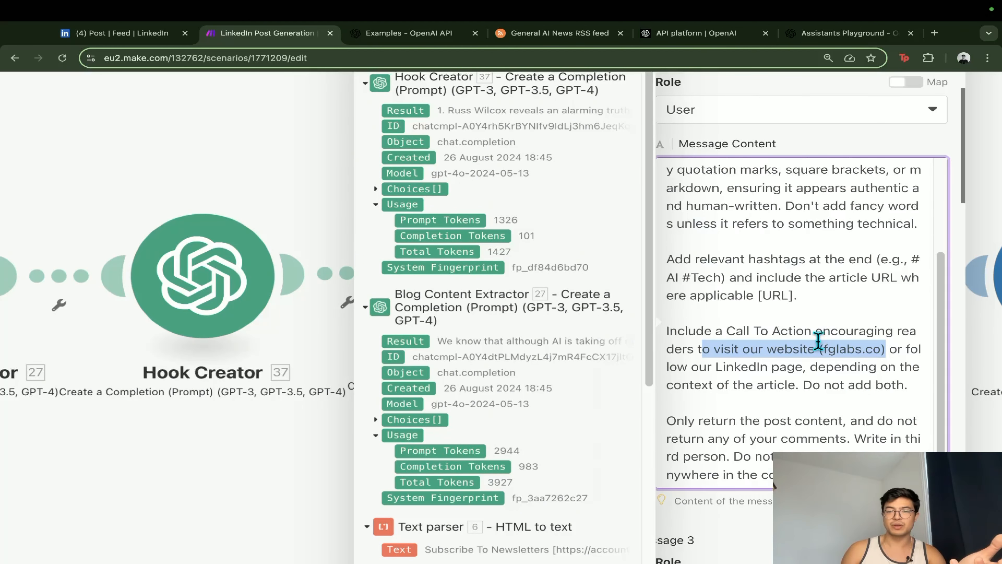
click(811, 367)
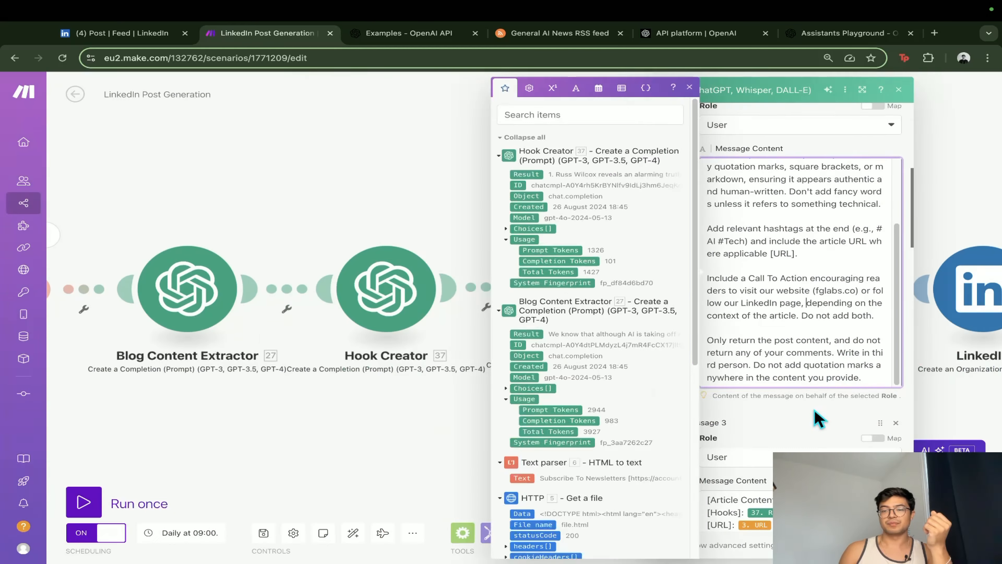
click(815, 411)
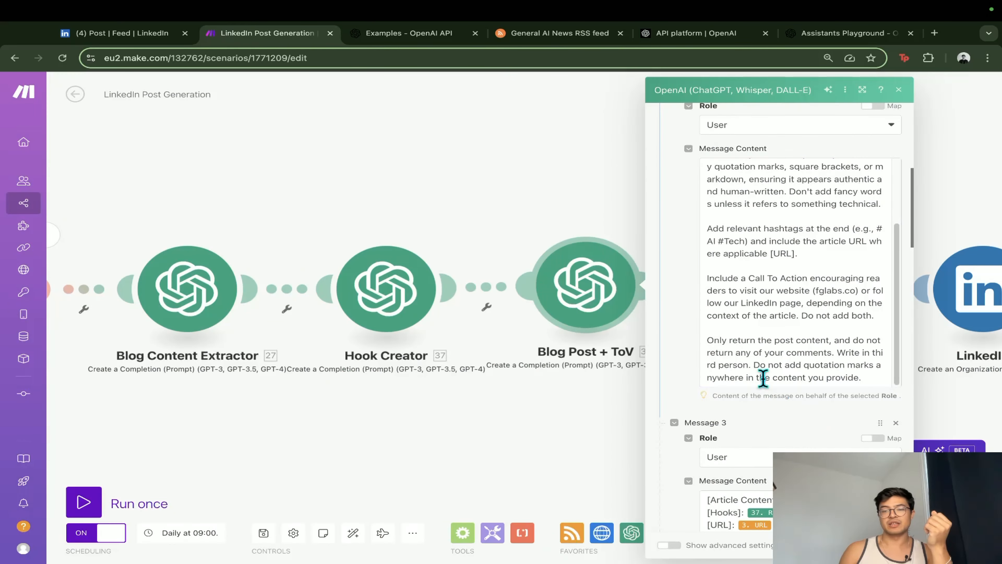
drag(709, 340, 852, 396)
click(819, 406)
scroll(819, 406, down, 1)
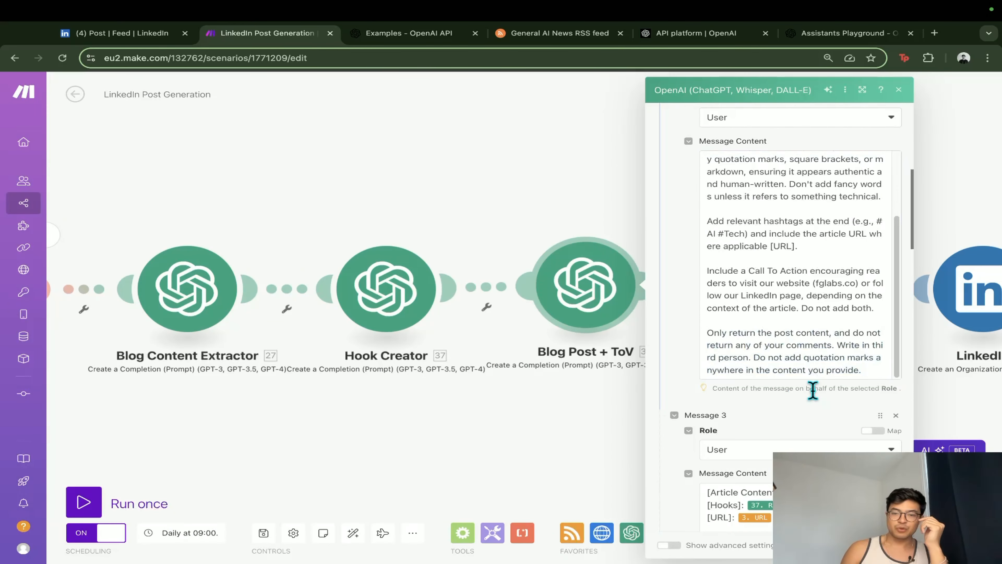
- Change the {Hook1} placeholder in Message 3's [Post Structure] to {Hook}
scroll(813, 395, down, 4)
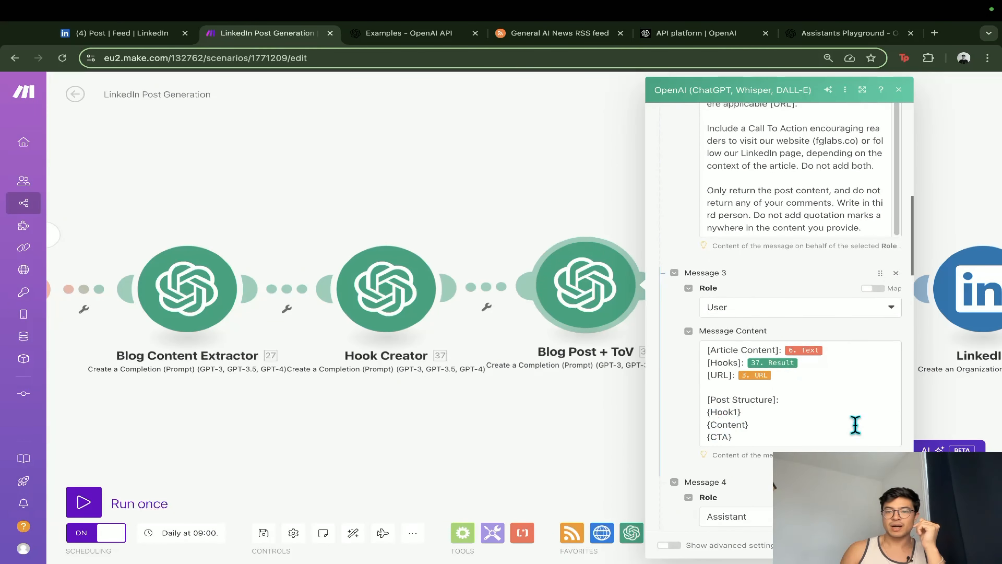
scroll(823, 444, up, 2)
scroll(817, 473, up, 2)
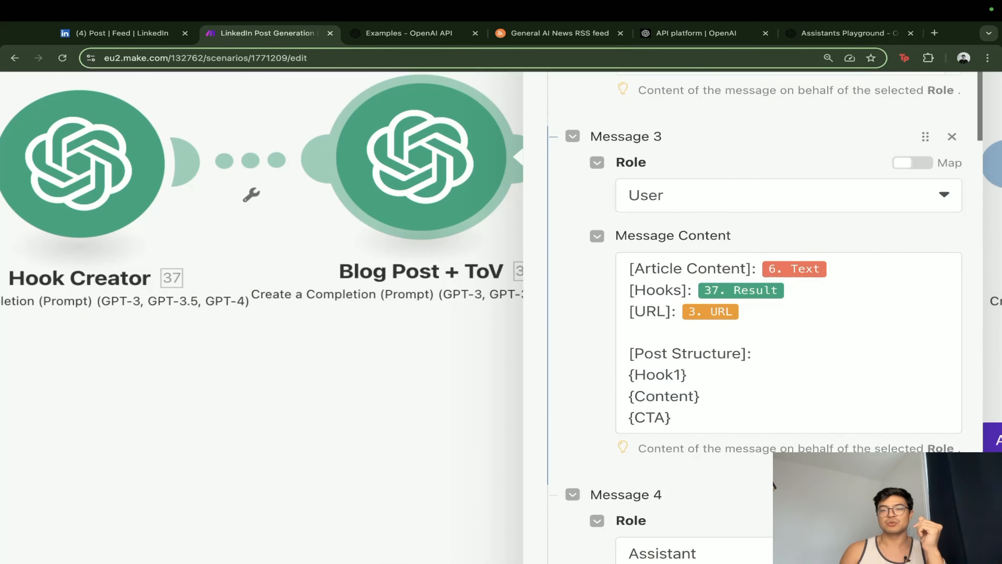
click(759, 350)
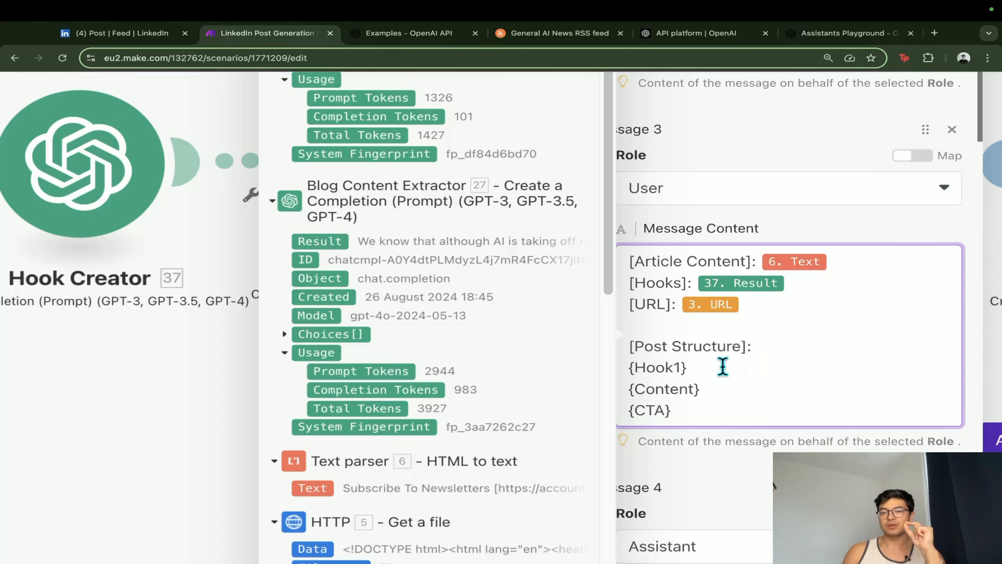
click(734, 388)
click(721, 408)
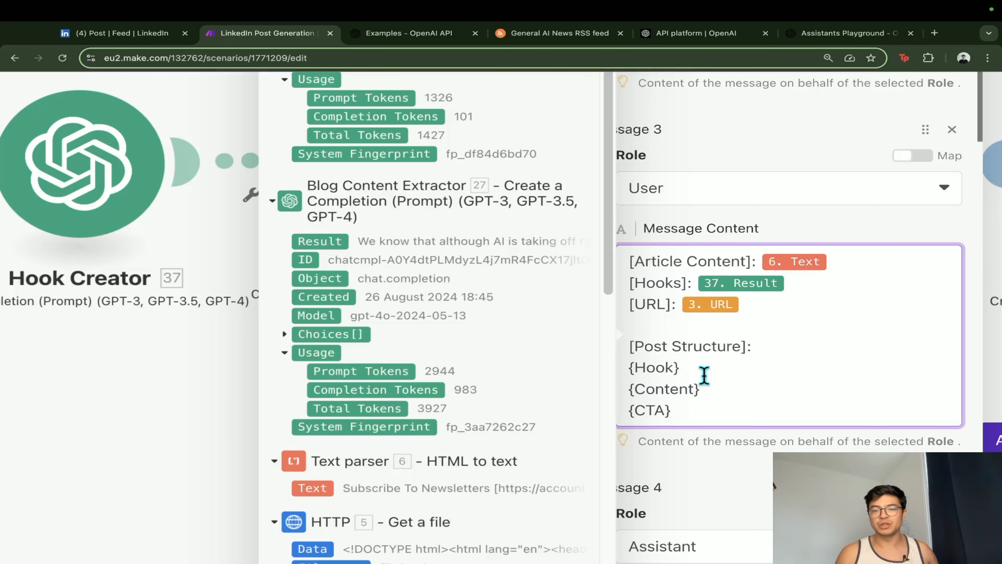
- Number the first two [Post Structure] placeholders as {Hook1} and {Content1} and add an empty line before {CTA}
text(1)
click(701, 388)
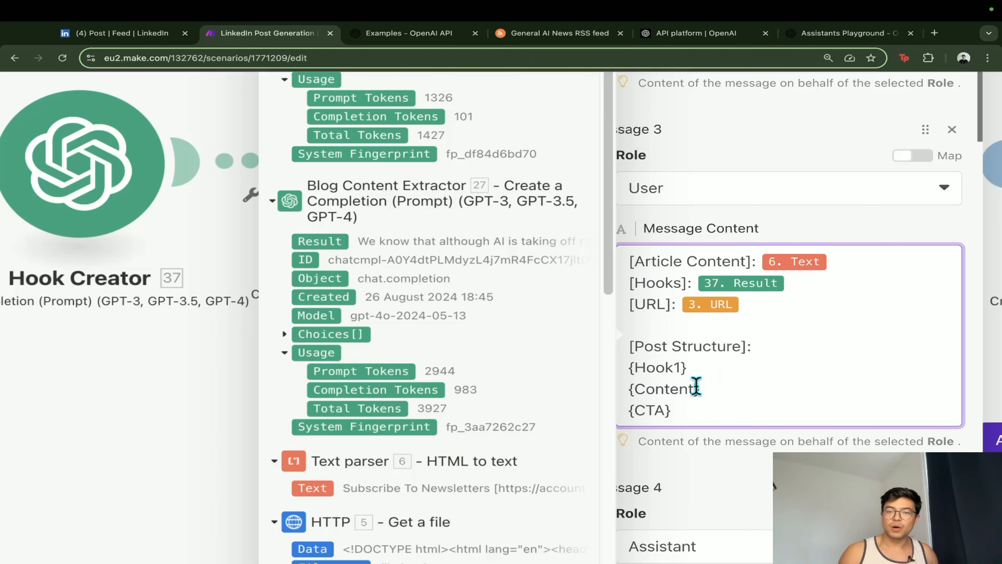
text(1)
key(Right)
key(Return)
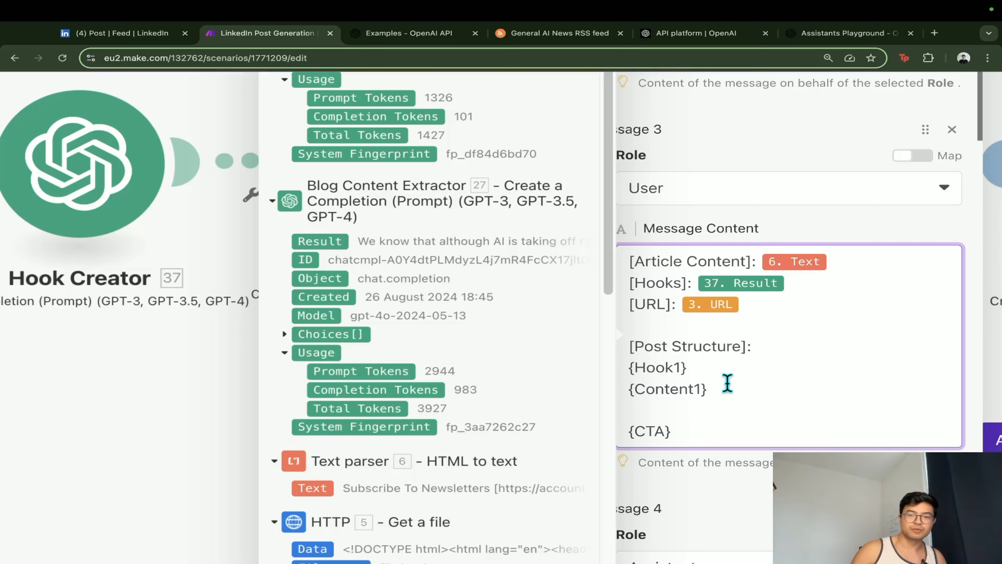
- Duplicate the {Hook1} and {Content1} placeholders on separate lines directly above {CTA}
drag(689, 368, 760, 400)
key(super+c)
click(687, 409)
key(super+v)
click(769, 399)
key(Return)
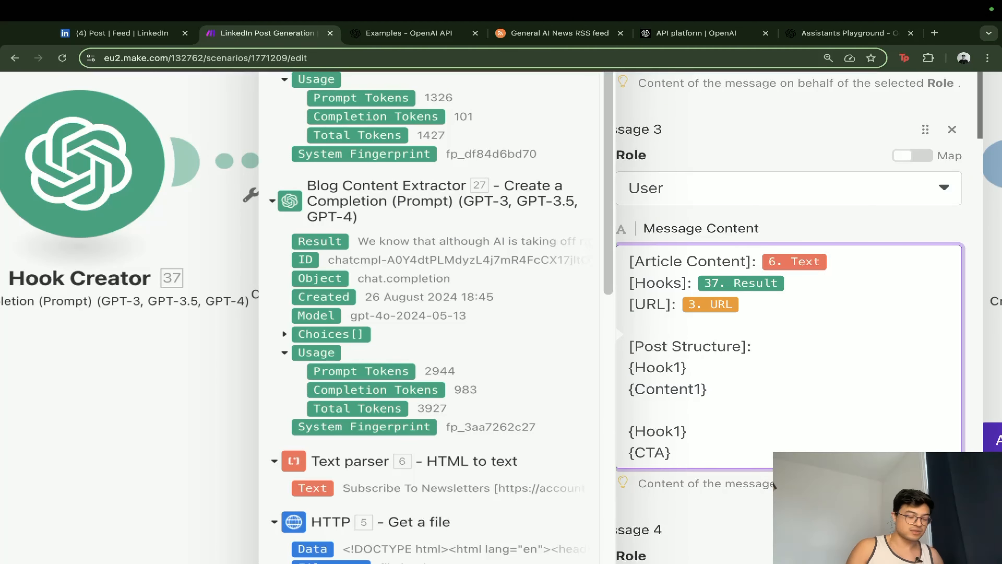
key(BackSpace)
key(Return)
key(super+v)
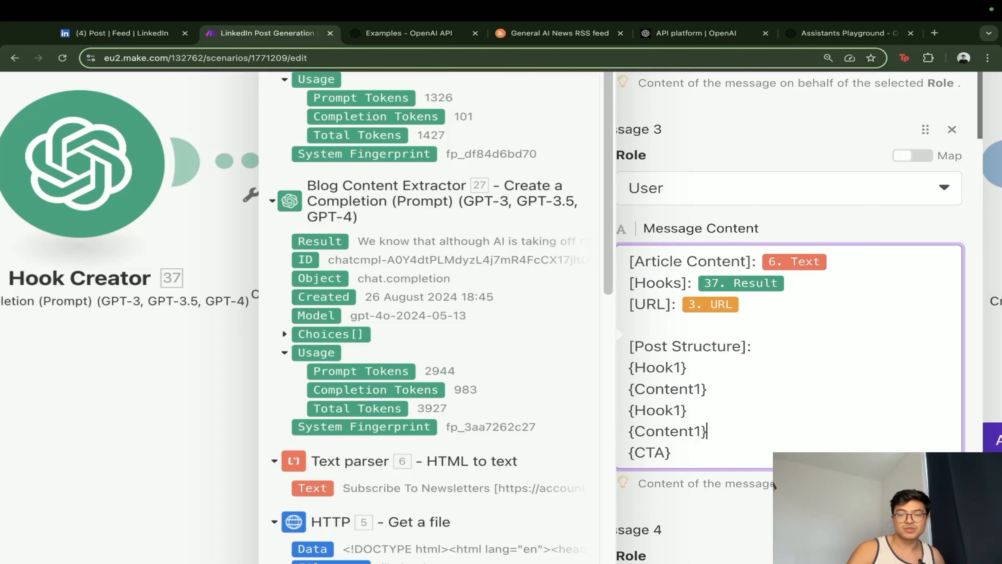
- Renumber the duplicated placeholders as {Hook2} and {Content2}, and revert the [Post Structure] to {Hook}, {Content} and {CTA}
key(Down)
key(Right)
key(Right)
key(BackSpace)
text(2)
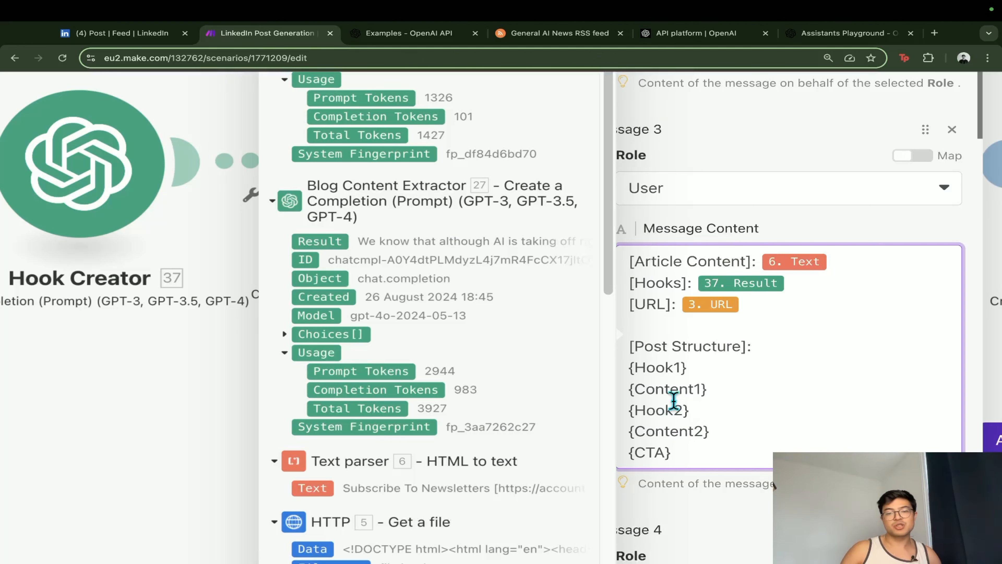
drag(720, 450, 620, 363)
click(727, 436)
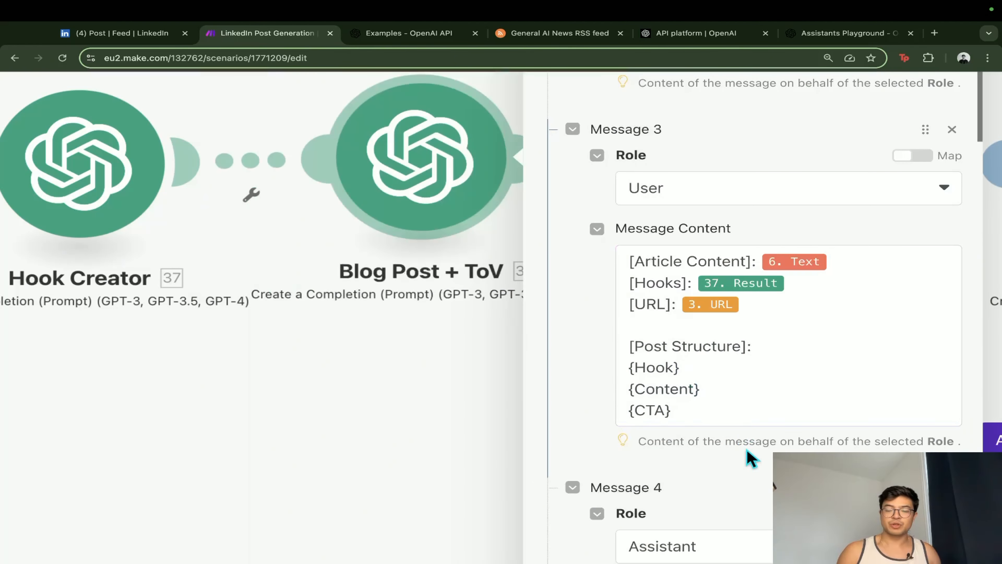
- Examine the Assistant-role sample posts in Message 4 and Message 5, labelled [Example 1] and [Example 2]
scroll(747, 450, down, 5)
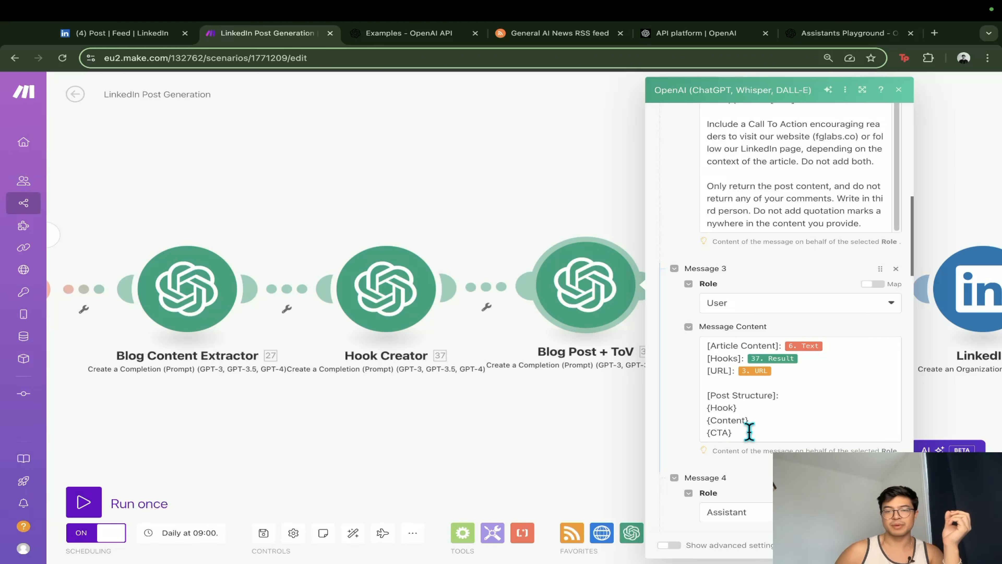
scroll(682, 443, down, 10)
scroll(683, 443, up, 5)
scroll(690, 437, down, 4)
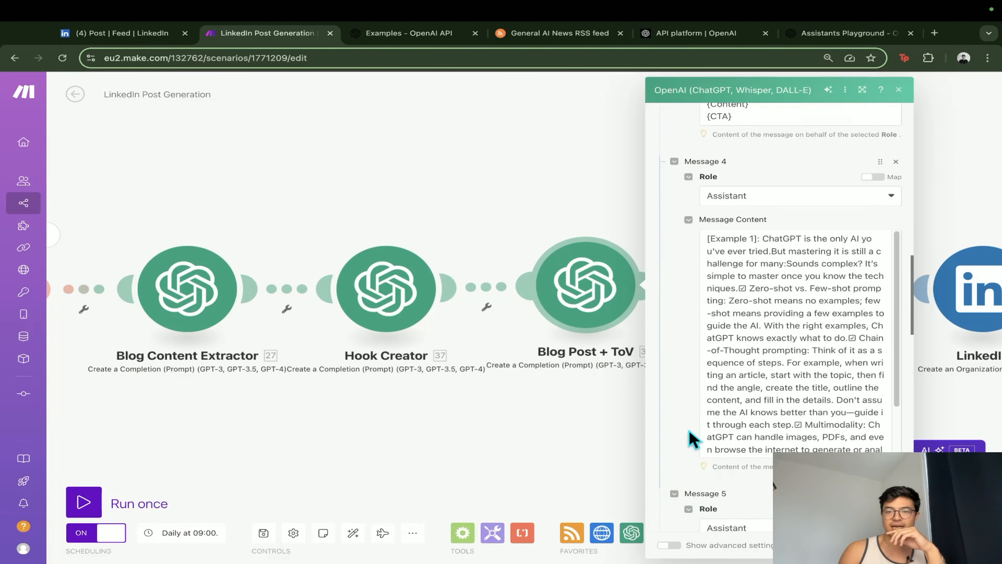
scroll(703, 395, up, 1)
scroll(777, 355, down, 3)
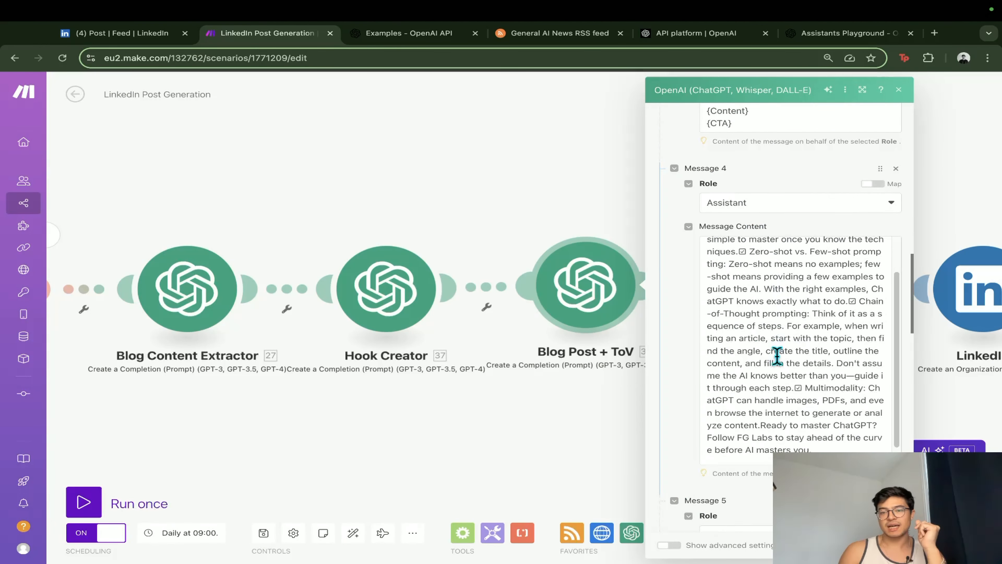
scroll(675, 421, down, 8)
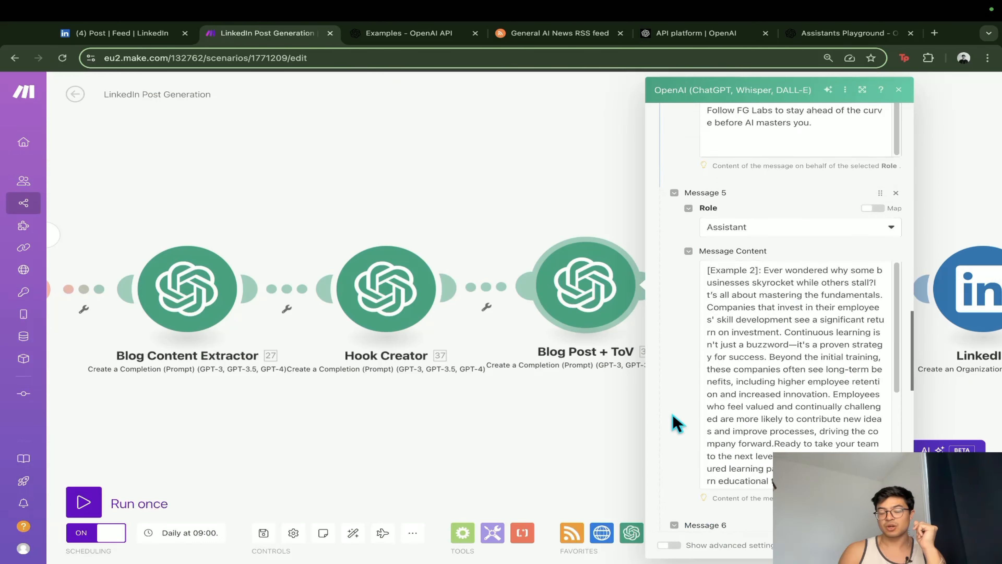
scroll(673, 417, down, 2)
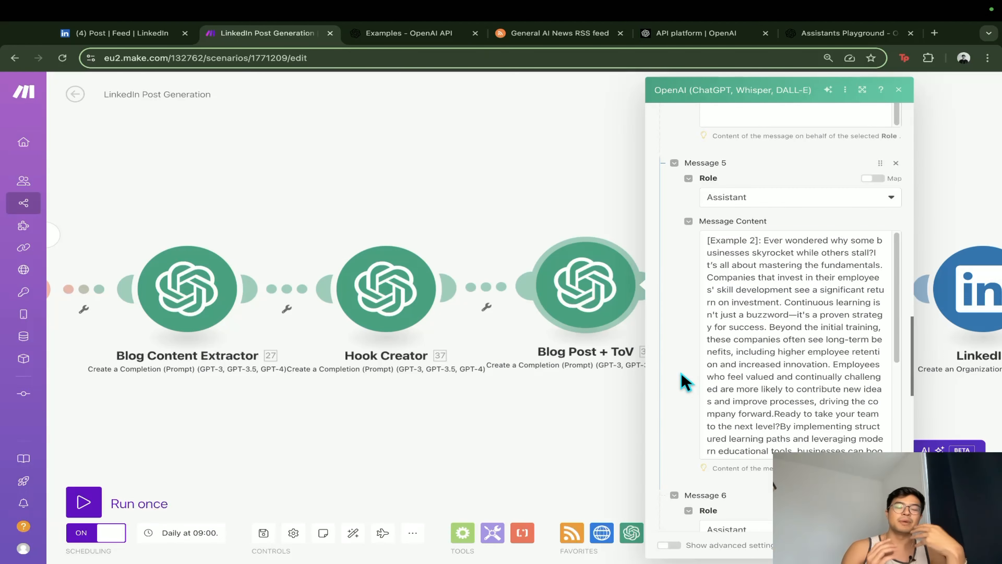
- Examine how Message 4 introduces its sample post, highlighting the [Example 1] label
scroll(685, 381, up, 10)
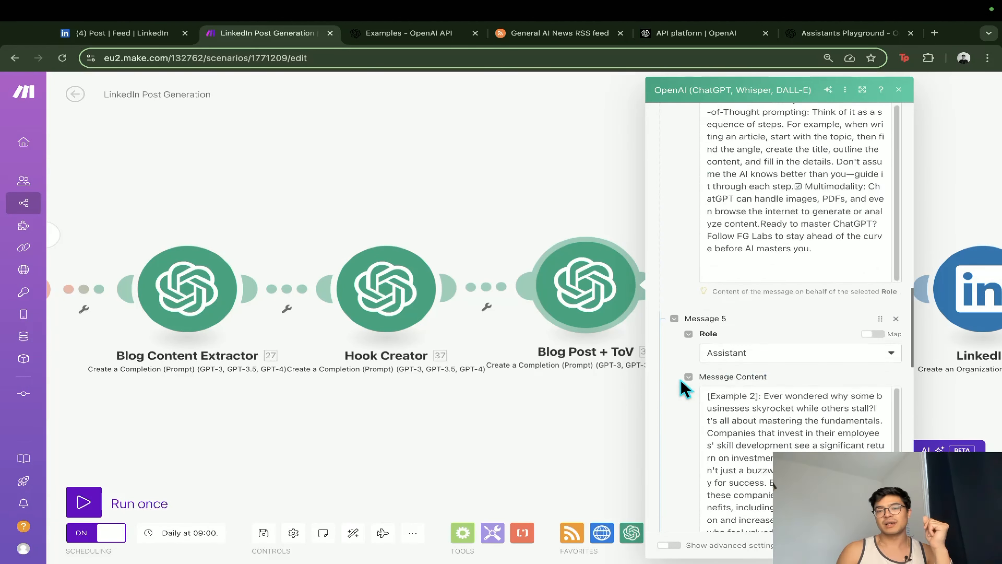
scroll(684, 395, down, 5)
scroll(763, 314, up, 2)
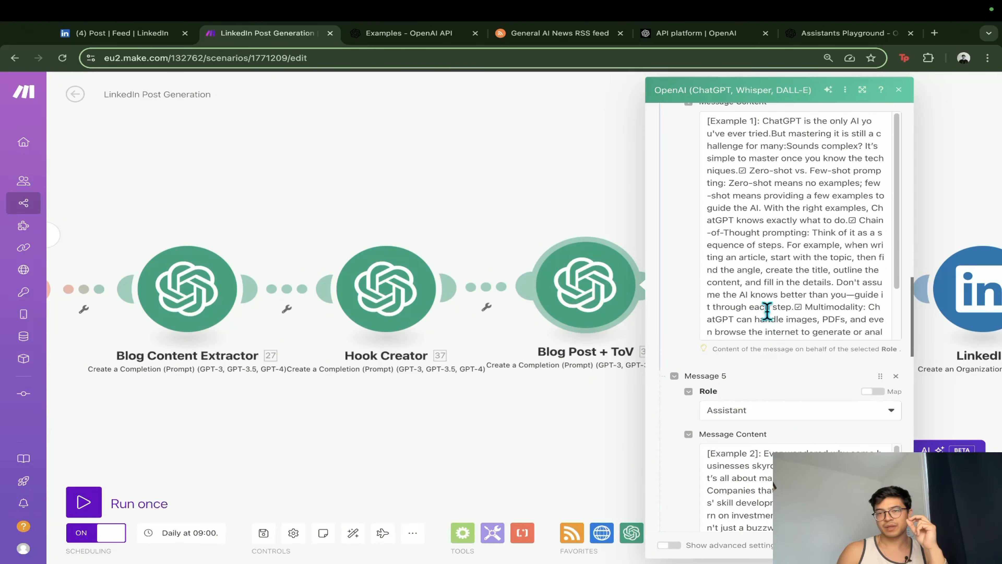
scroll(693, 355, up, 1)
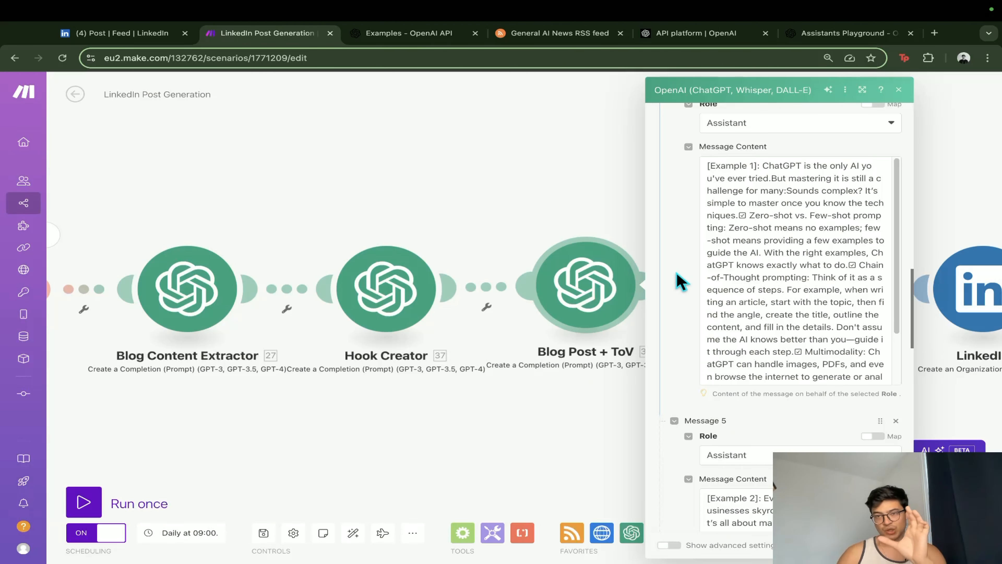
scroll(673, 287, up, 1)
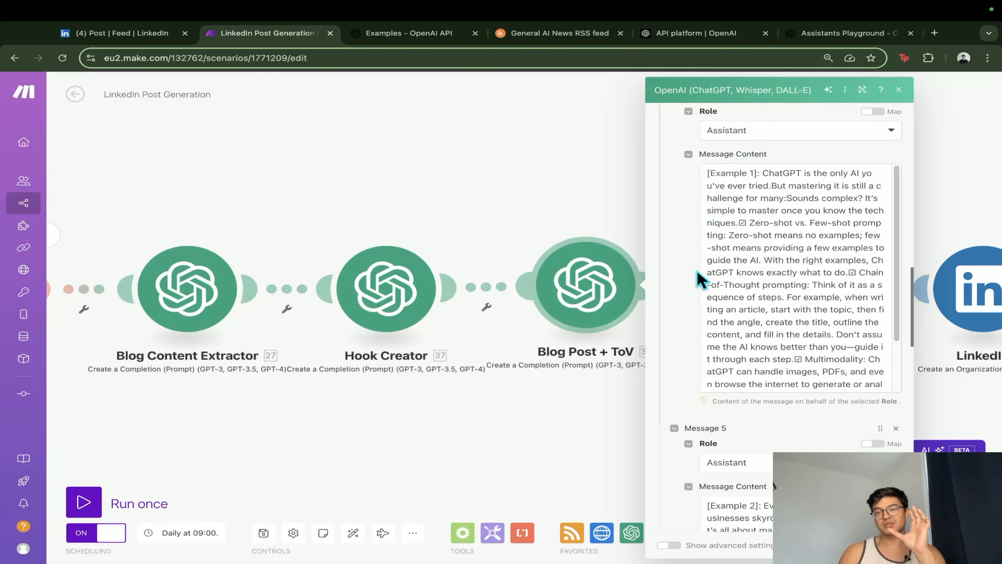
scroll(704, 280, down, 1)
drag(707, 159, 756, 157)
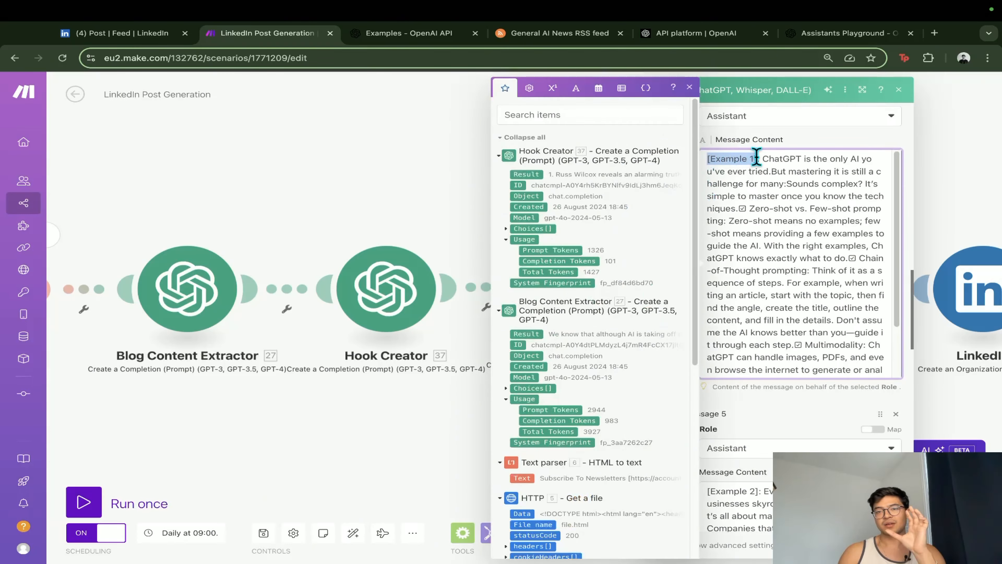
click(781, 198)
scroll(781, 198, up, 5)
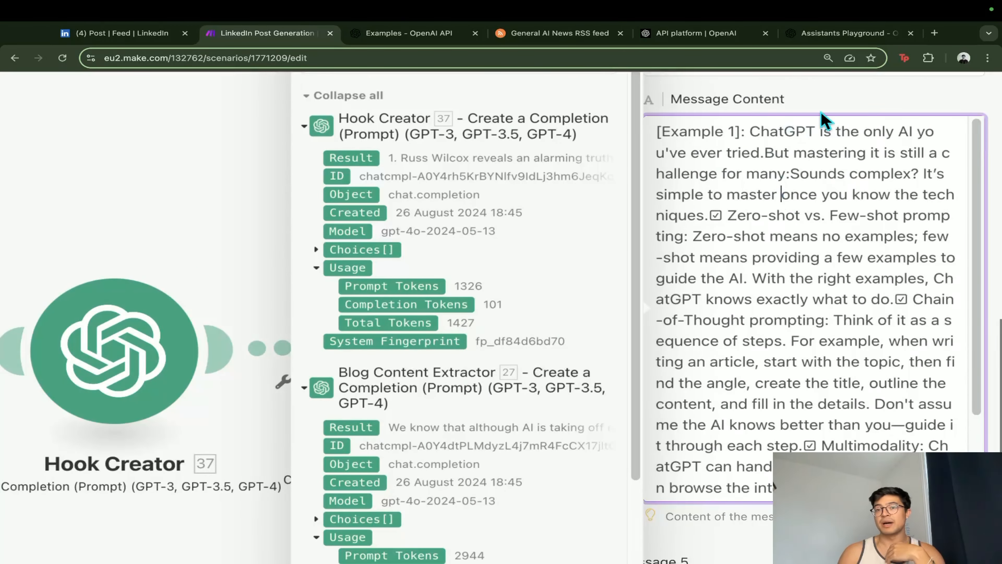
drag(747, 135, 623, 144)
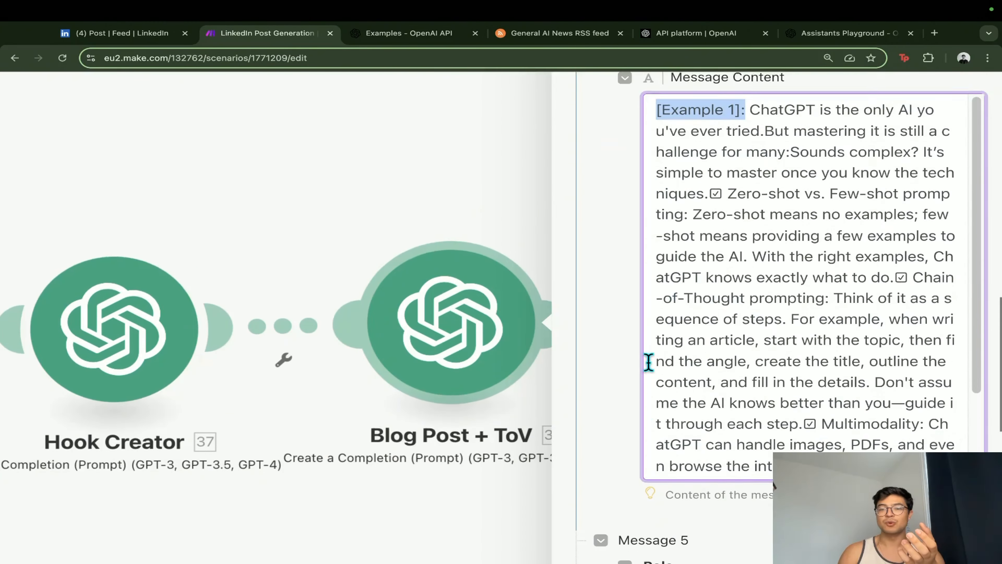
- Compare the layout of Message 4's sample post with the Assistant role and [Example 2] label of Message 5
scroll(647, 361, down, 5)
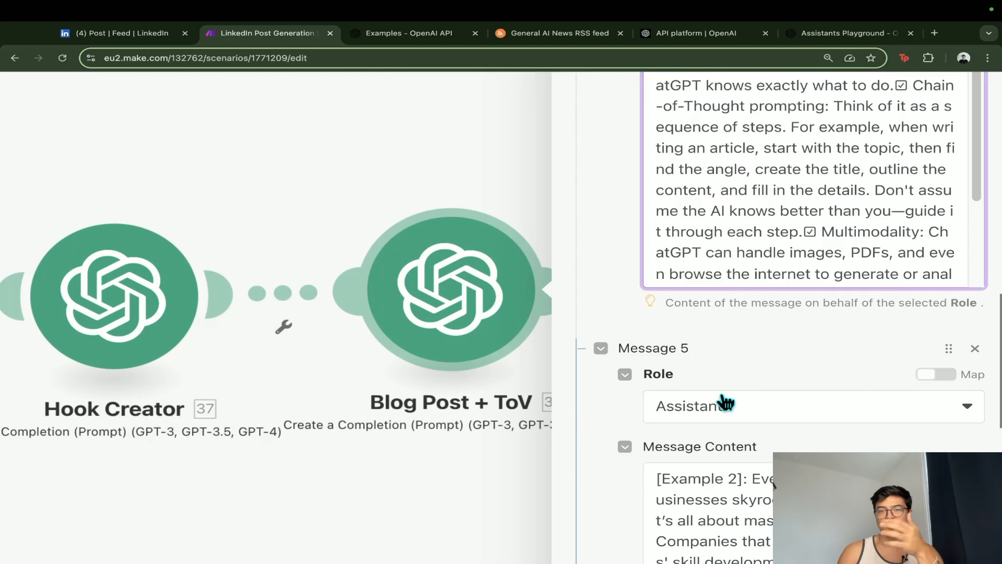
scroll(726, 393, up, 1)
scroll(718, 411, up, 2)
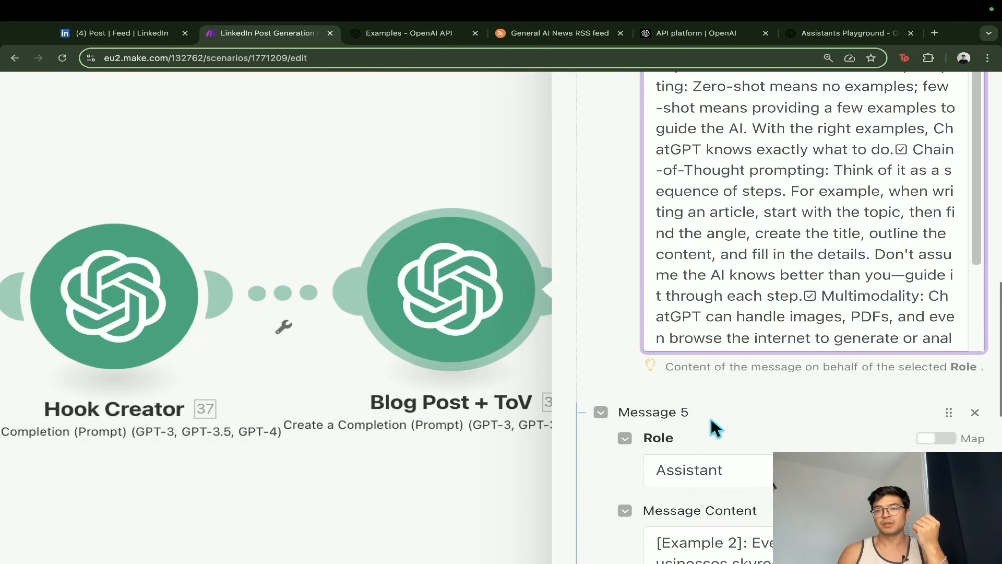
scroll(711, 419, down, 5)
scroll(682, 382, up, 2)
click(749, 301)
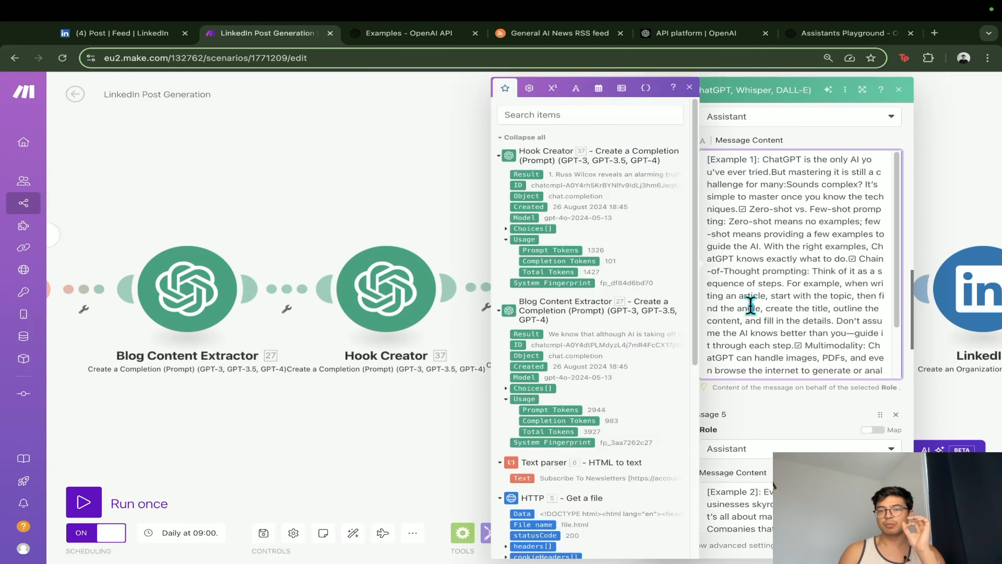
click(755, 399)
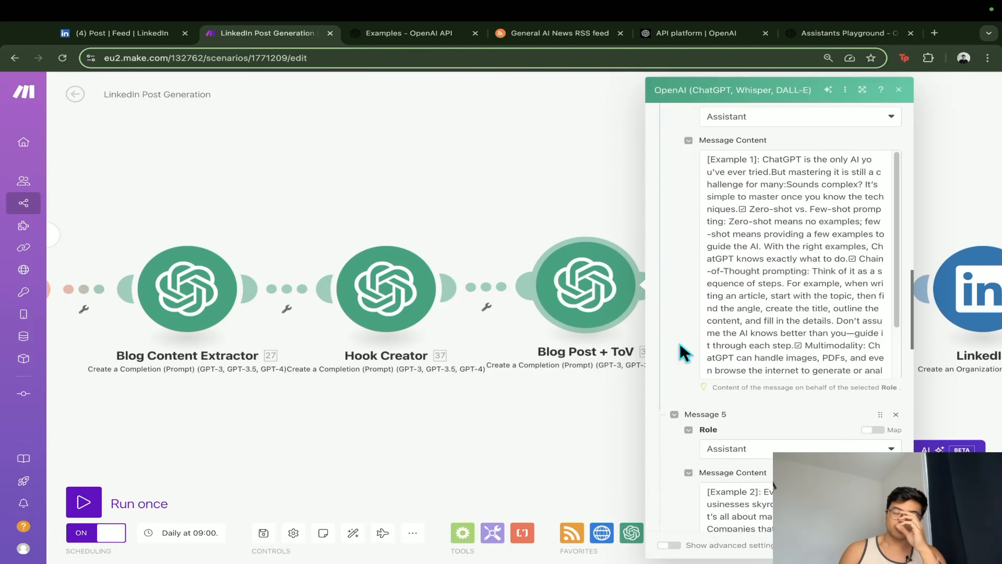
- Look through the remaining Assistant examples in Messages 6 and 7, down to the Max Tokens setting
scroll(684, 352, down, 10)
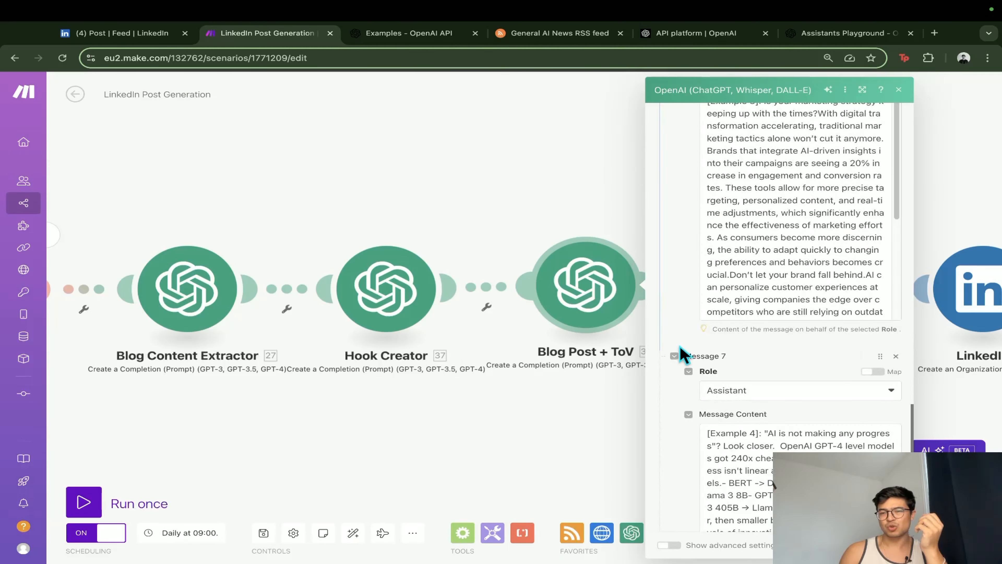
scroll(681, 349, up, 12)
scroll(681, 352, down, 17)
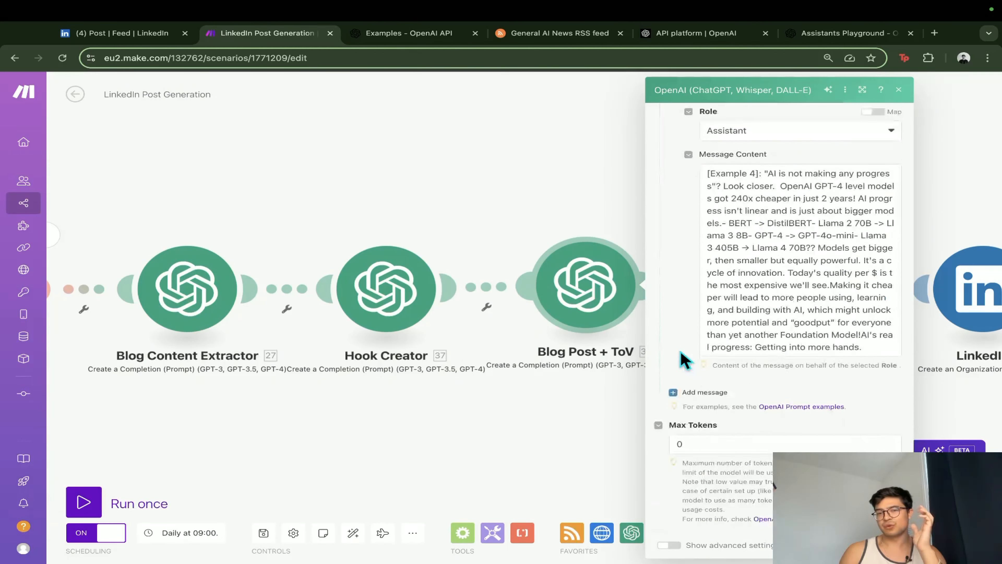
scroll(681, 353, up, 4)
scroll(684, 360, up, 2)
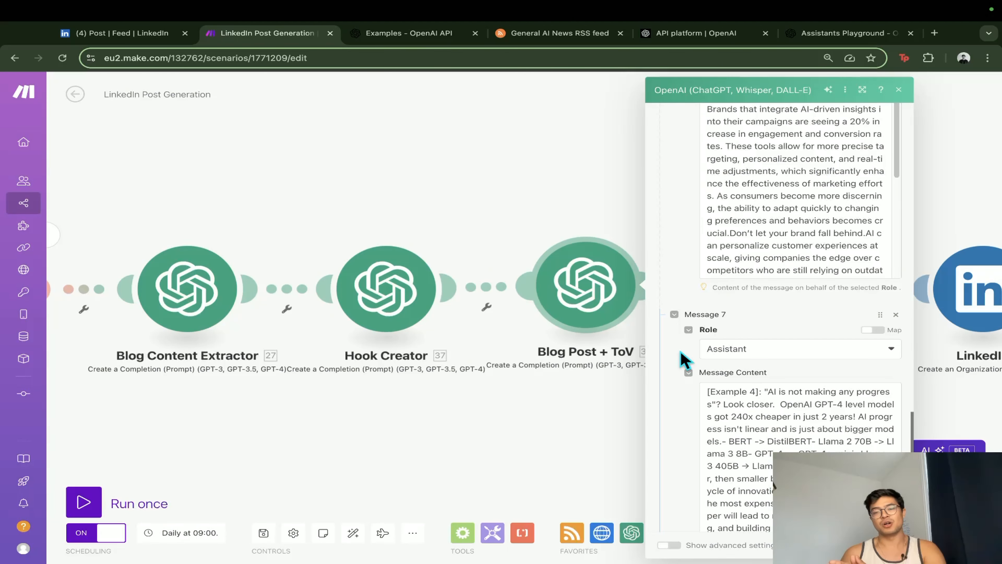
scroll(684, 359, down, 7)
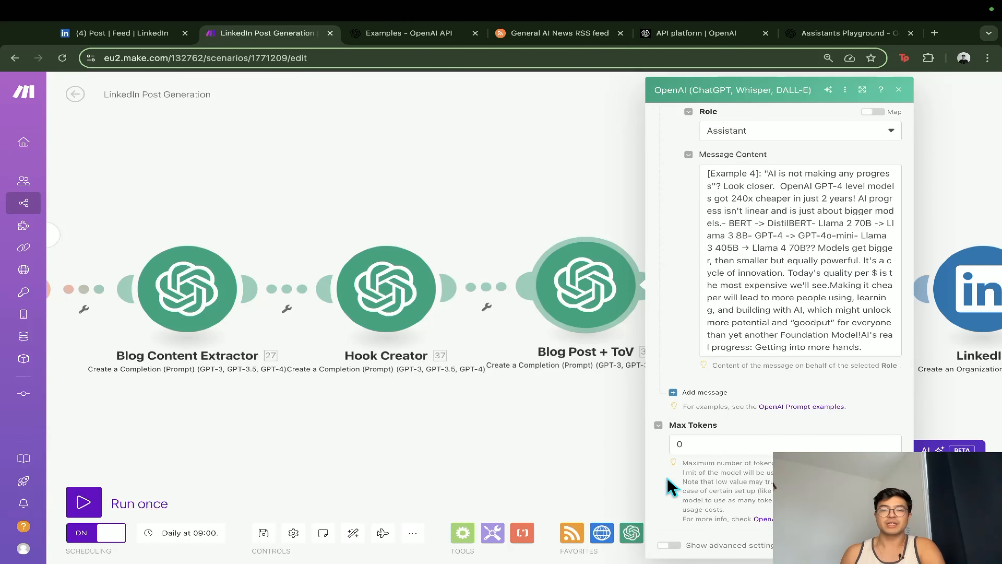
- Check the Max Tokens setting of the Blog Post + ToV module and confirm the module's settings
click(726, 445)
click(685, 481)
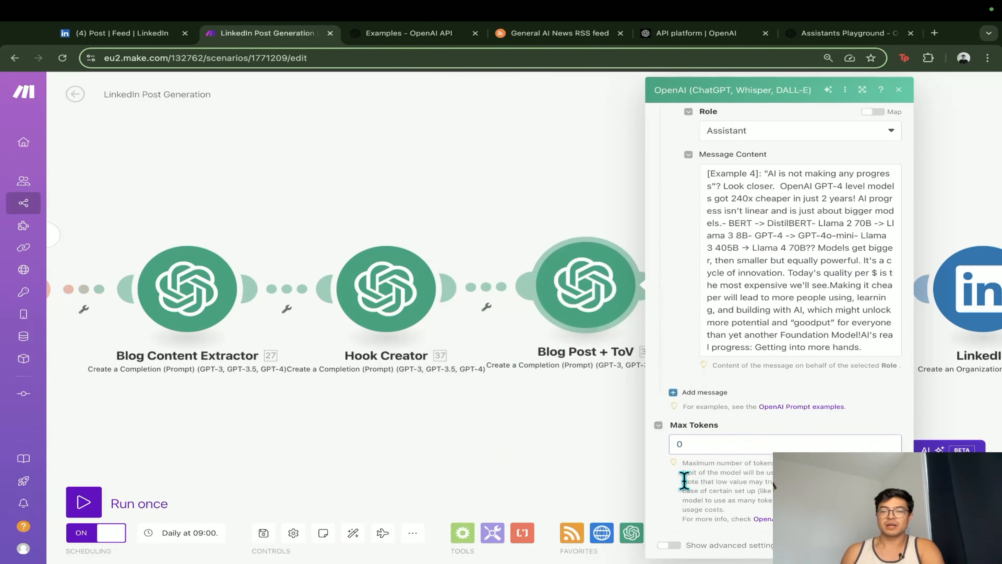
click(687, 445)
click(678, 489)
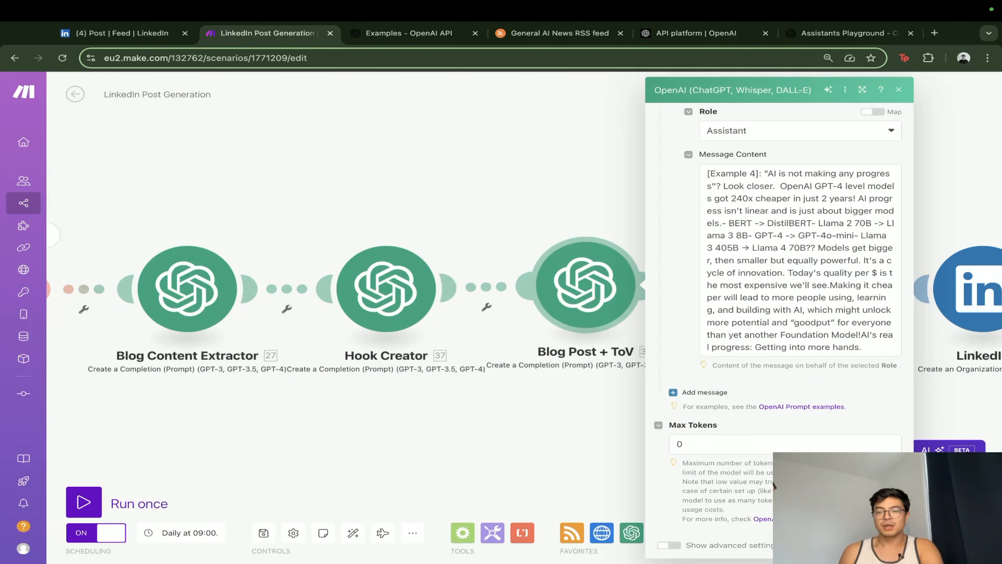
click(886, 544)
- Unlink the HTTP module that follows Blog Post + ToV from the scenario chain
scroll(699, 434, down, 3)
drag(660, 428, 545, 420)
right_click(576, 325)
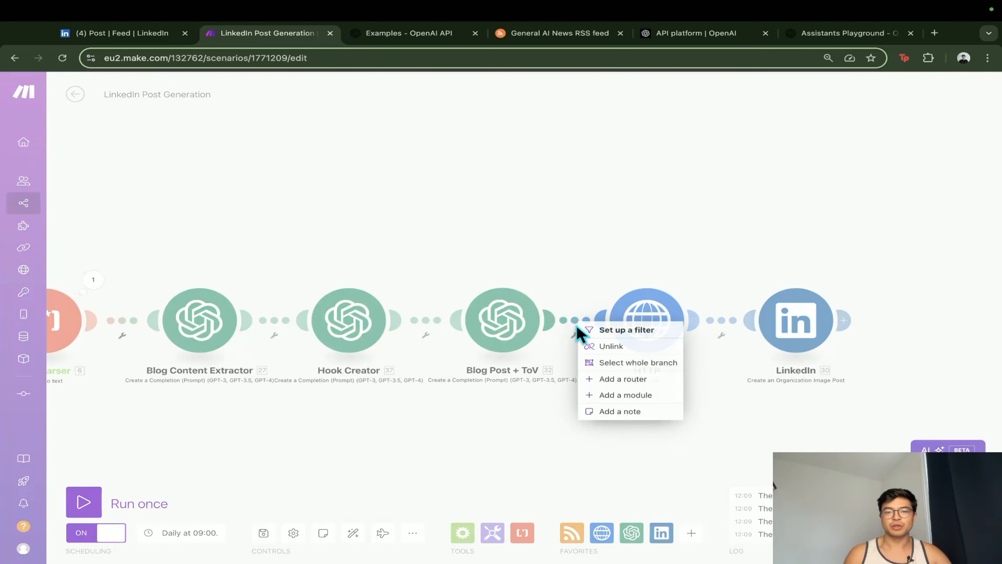
click(609, 346)
- Run the shortened scenario once, from the RSS module to Blog Post + ToV
drag(382, 440, 644, 410)
scroll(637, 418, down, 1)
scroll(640, 425, down, 1)
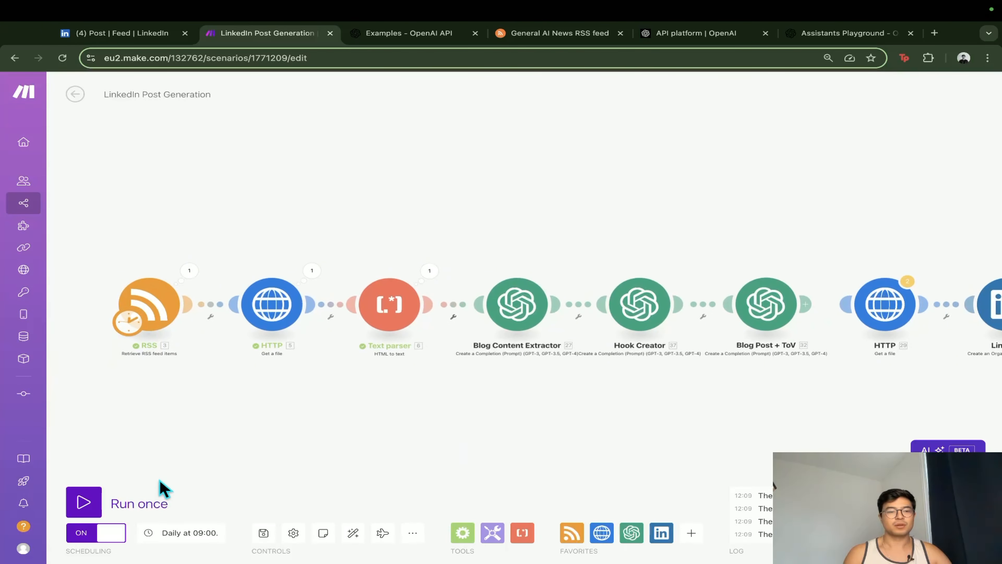
click(98, 505)
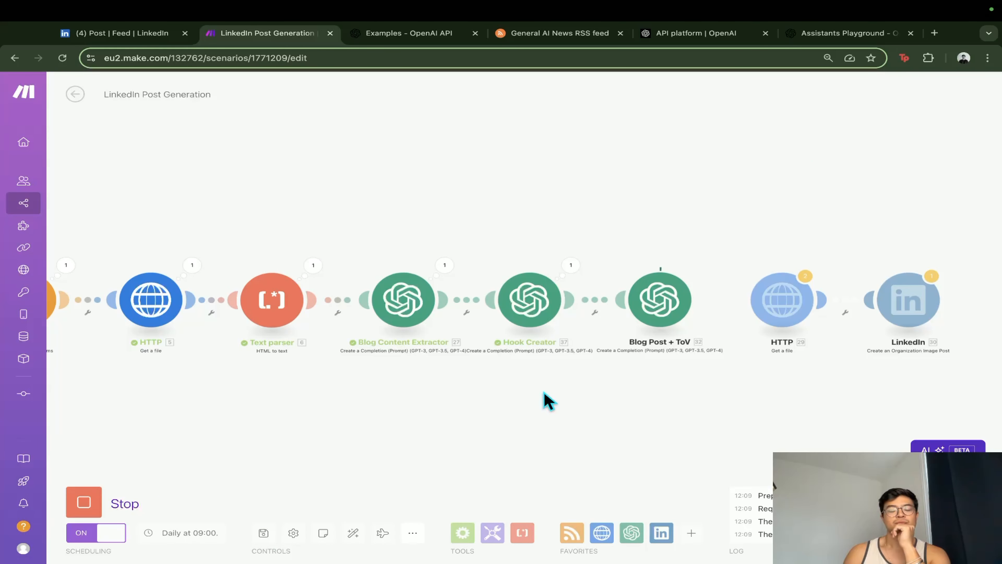
- Examine the output text that the Blog Content Extractor module produced in the test run
scroll(550, 282, up, 5)
click(378, 255)
scroll(539, 316, down, 5)
drag(459, 207, 590, 361)
click(337, 437)
drag(523, 431, 492, 439)
- Review the Hook Creator module's prompt messages, from the System role to the hook examples and mapped article content
click(551, 264)
click(544, 310)
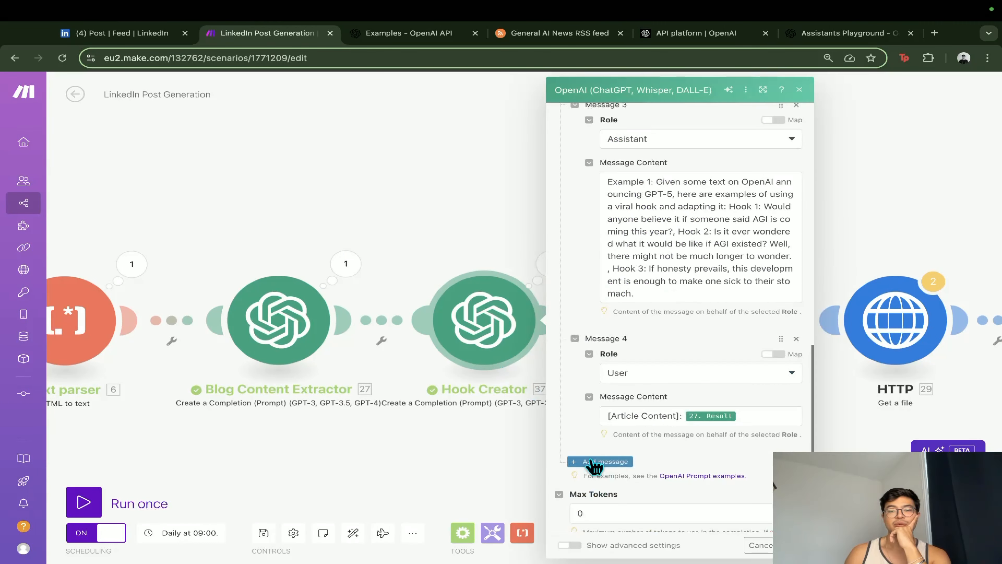
click(473, 458)
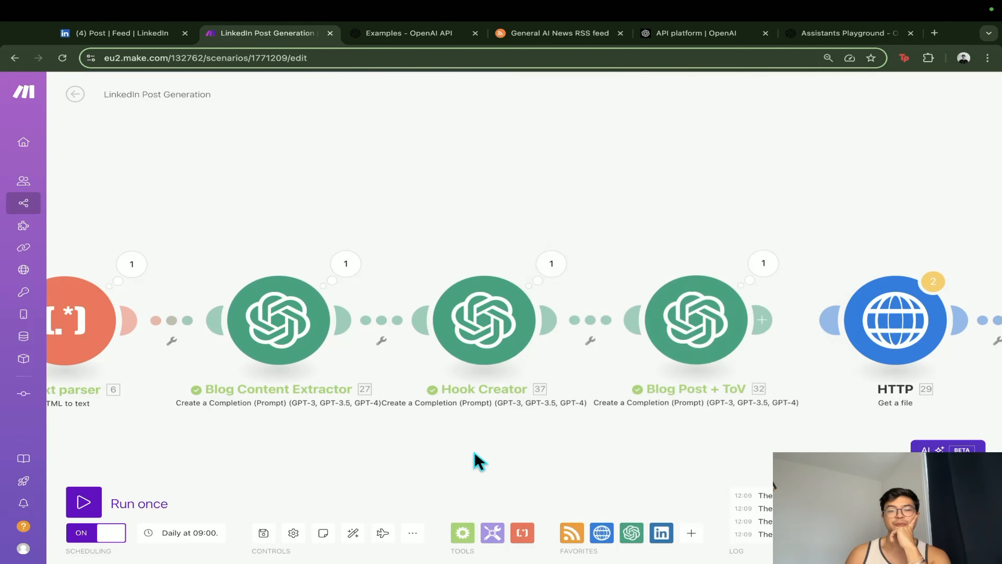
click(493, 333)
scroll(584, 385, down, 5)
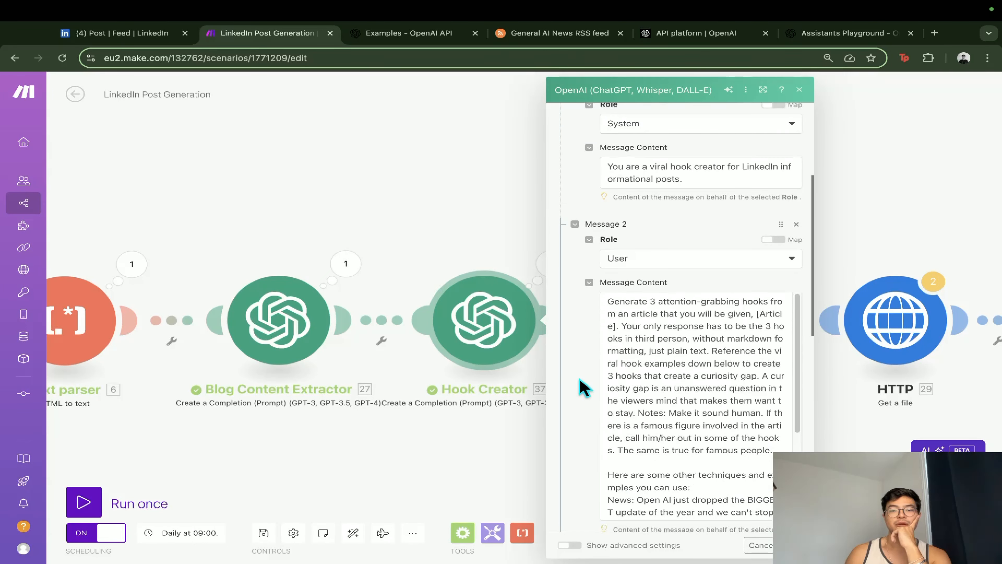
click(475, 421)
- Read the three generated hooks in the Hook Creator module's output bundle
click(552, 264)
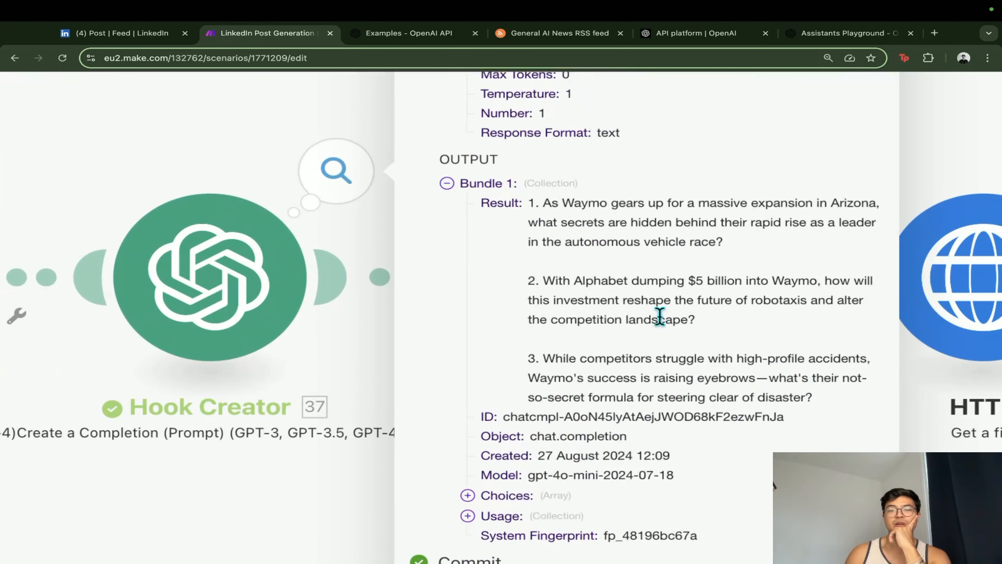
drag(549, 203, 730, 258)
click(748, 251)
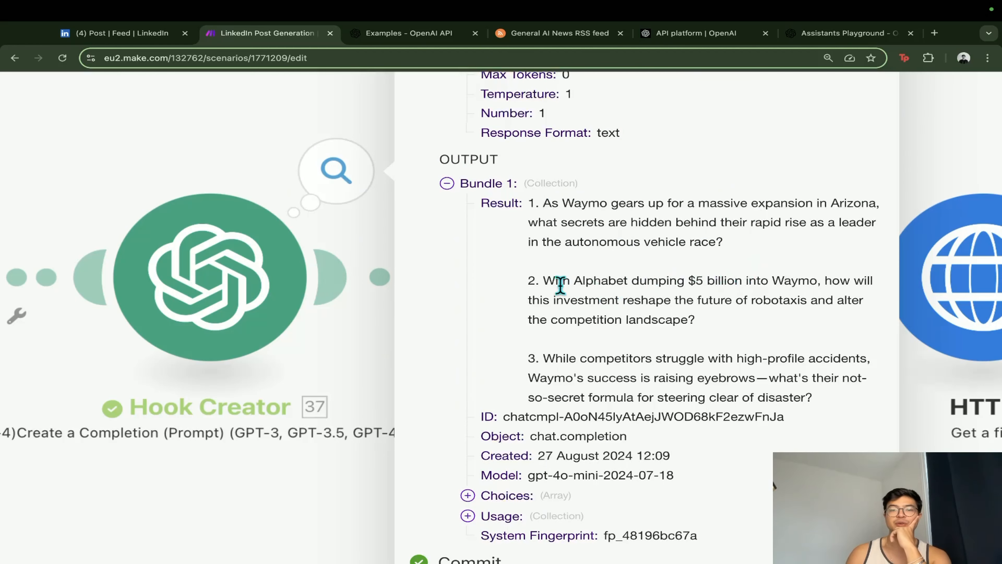
drag(544, 281, 768, 334)
drag(702, 334, 634, 302)
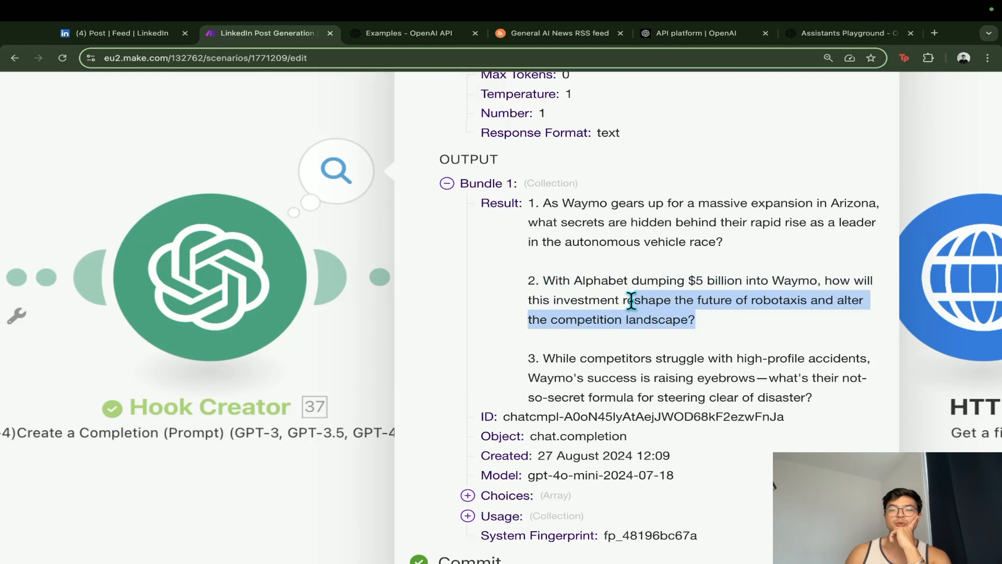
scroll(703, 358, down, 1)
scroll(605, 361, up, 1)
scroll(608, 382, down, 1)
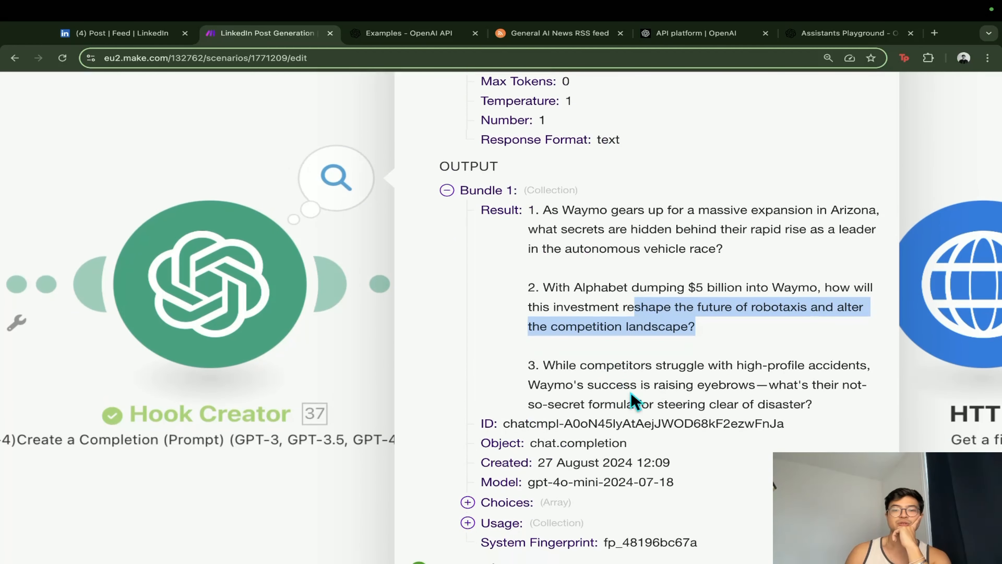
scroll(663, 381, down, 5)
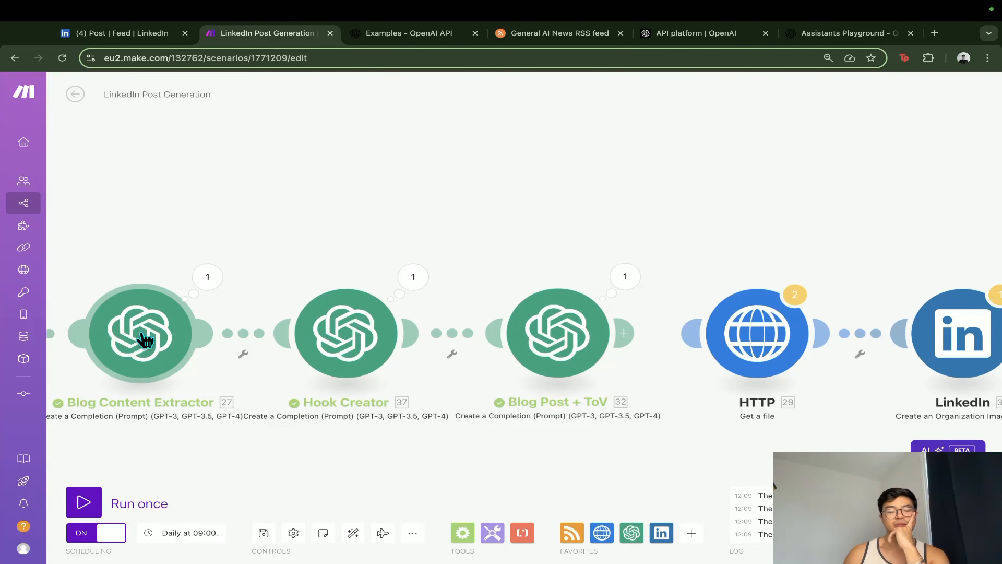
- Read the generated LinkedIn post in the Blog Post + ToV output, checking its call to action, hashtags and article link
scroll(425, 425, right, 3)
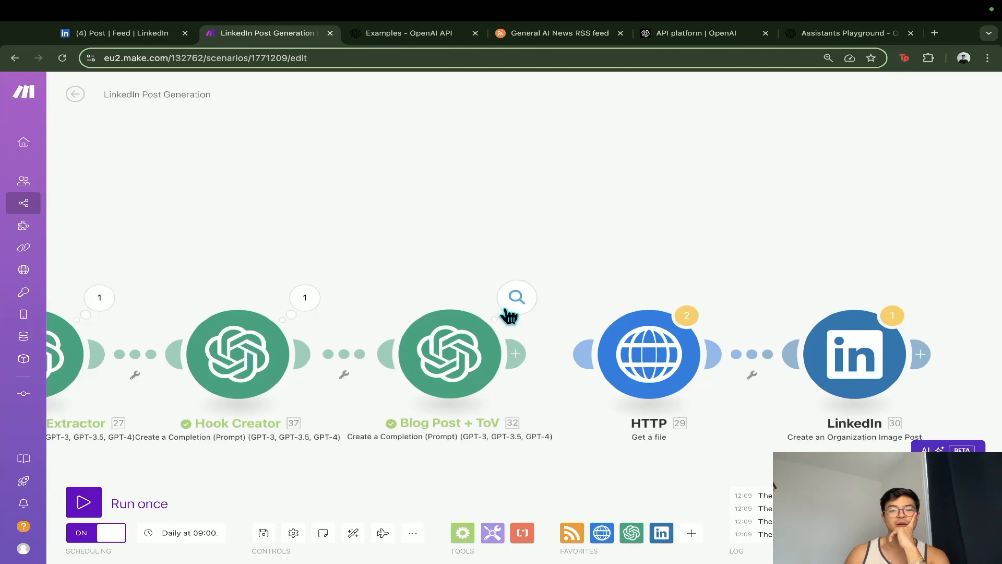
click(515, 306)
scroll(677, 358, up, 5)
scroll(678, 358, down, 8)
drag(518, 402, 872, 435)
click(902, 435)
scroll(773, 483, down, 2)
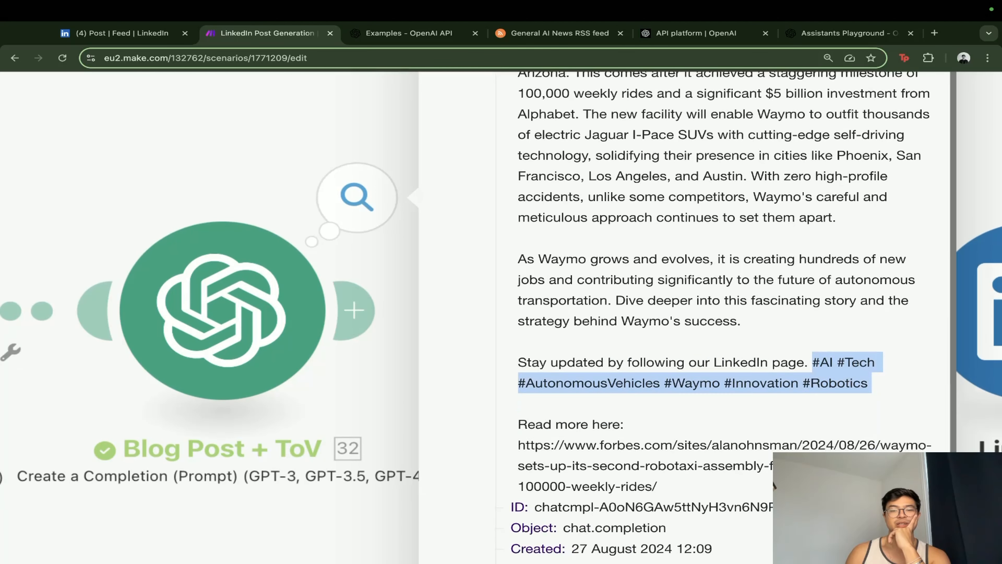
drag(772, 482, 518, 440)
scroll(530, 452, down, 10)
click(454, 190)
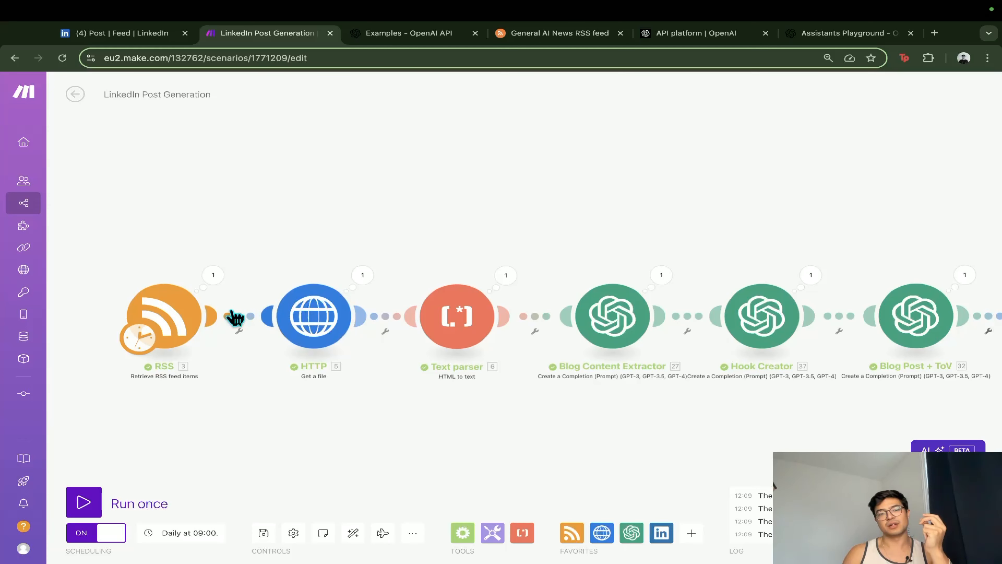
- Inspect the URL mapping of the HTTP Get a file module against the available RSS feed fields
drag(680, 432, 359, 442)
scroll(797, 418, up, 5)
drag(797, 419, 627, 459)
click(561, 354)
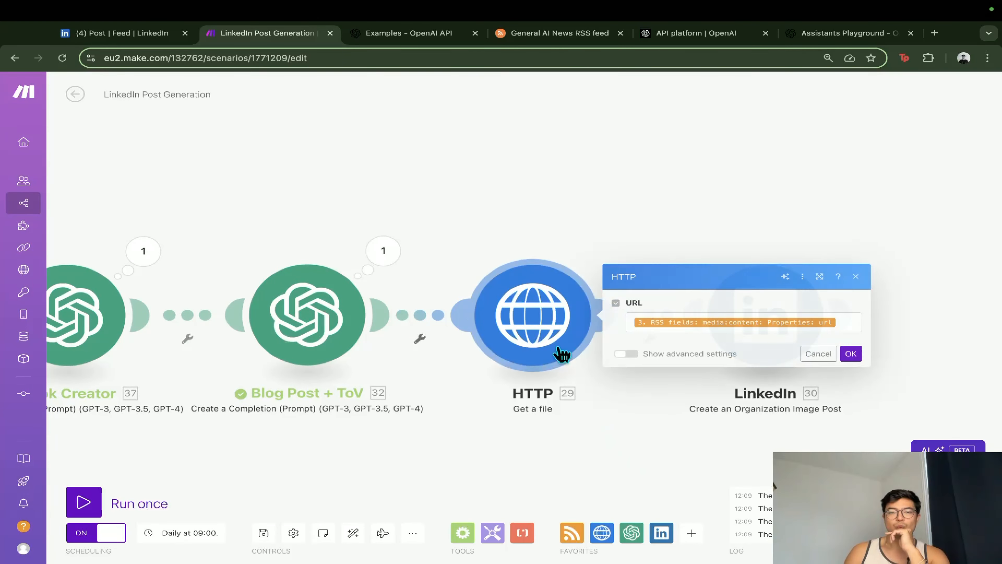
click(846, 323)
scroll(507, 470, down, 10)
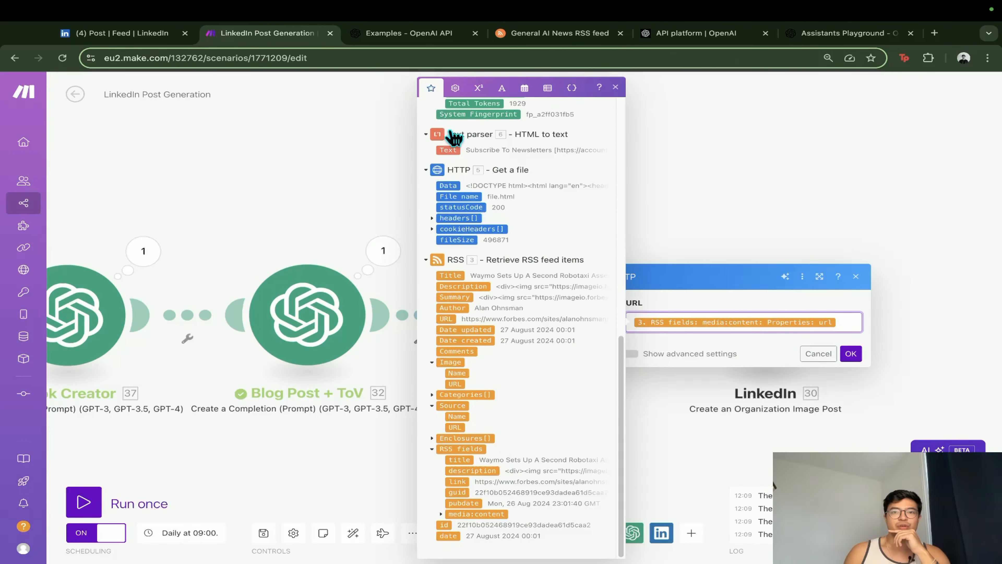
- Switch to LinkedIn to examine the text and image of the published fglabs. post, and return to the Make scenario
click(562, 40)
click(119, 32)
scroll(419, 359, up, 2)
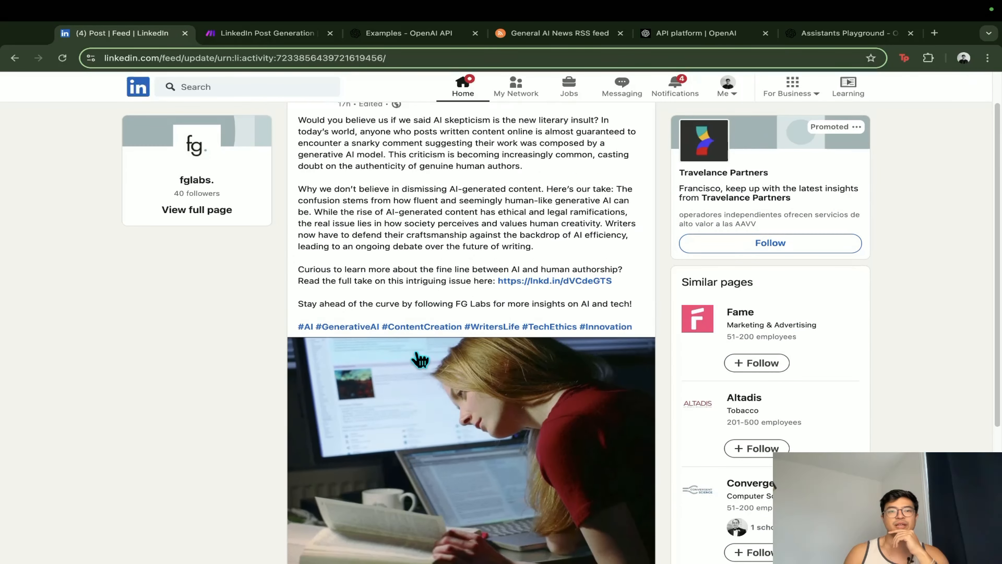
click(268, 34)
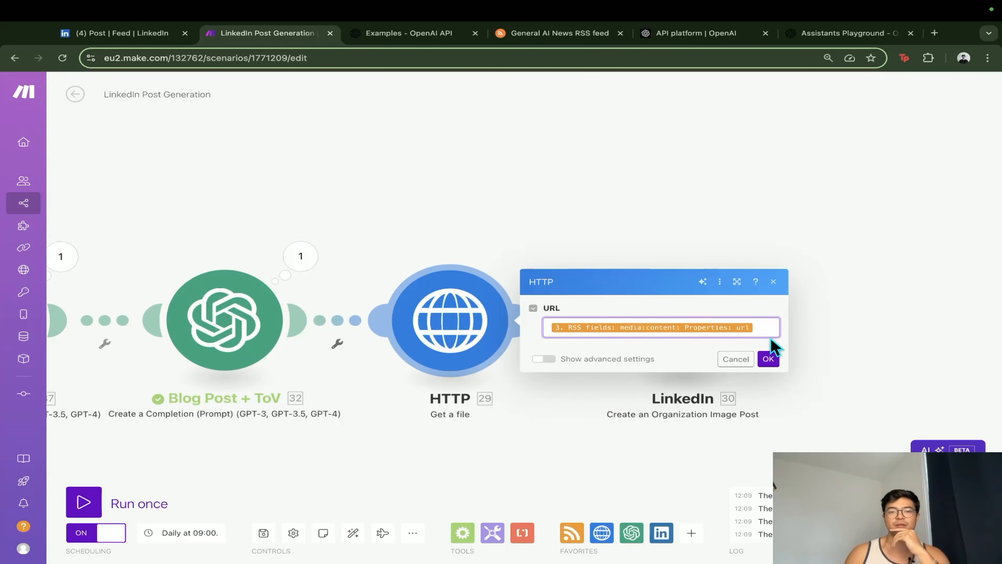
- Confirm the HTTP module's settings and check the LinkedIn module's connection, organization, file, title and content mappings
click(768, 359)
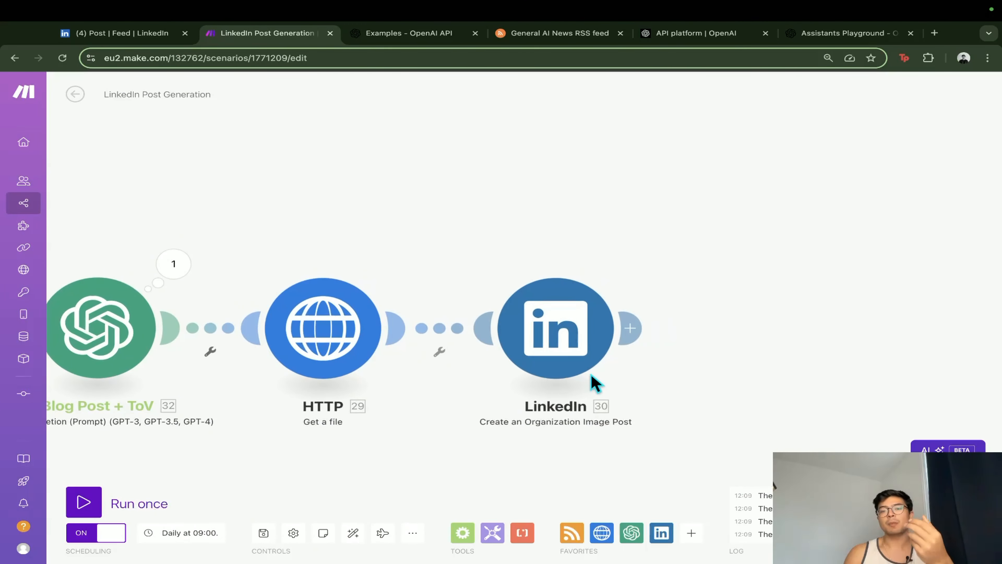
click(580, 372)
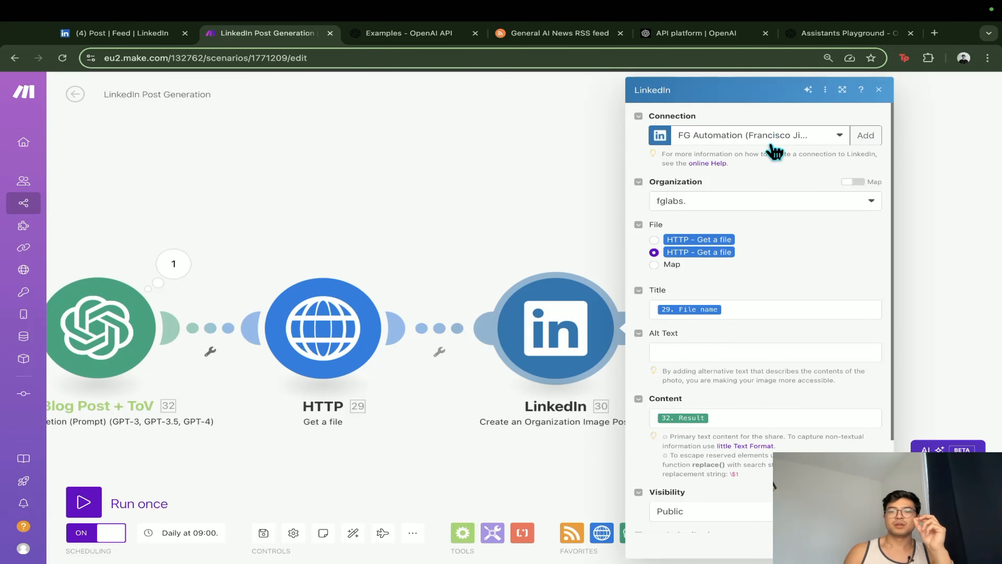
click(573, 480)
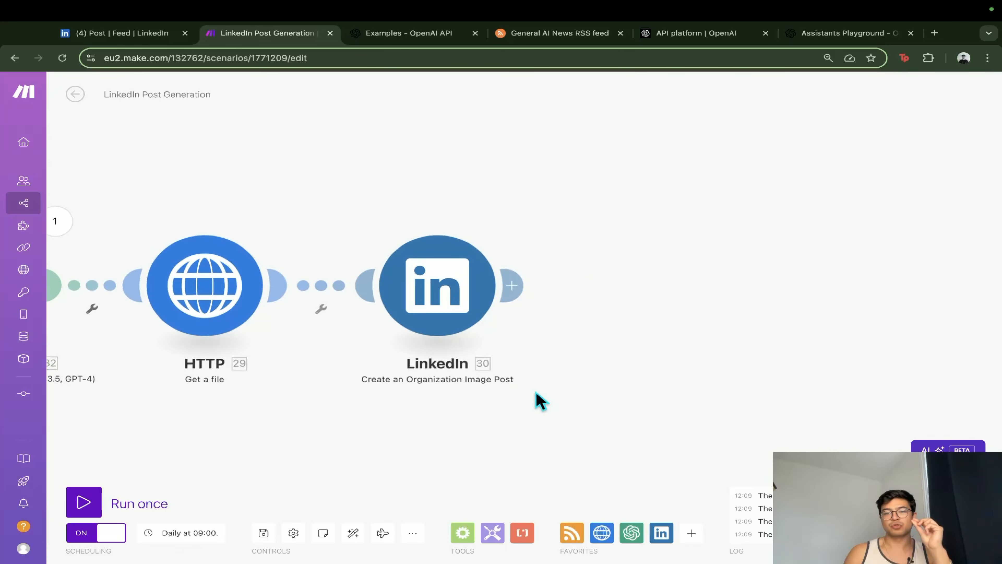
- Start a new module on the canvas, search for LinkedIn and browse its user and organization post modules
right_click(615, 217)
click(635, 223)
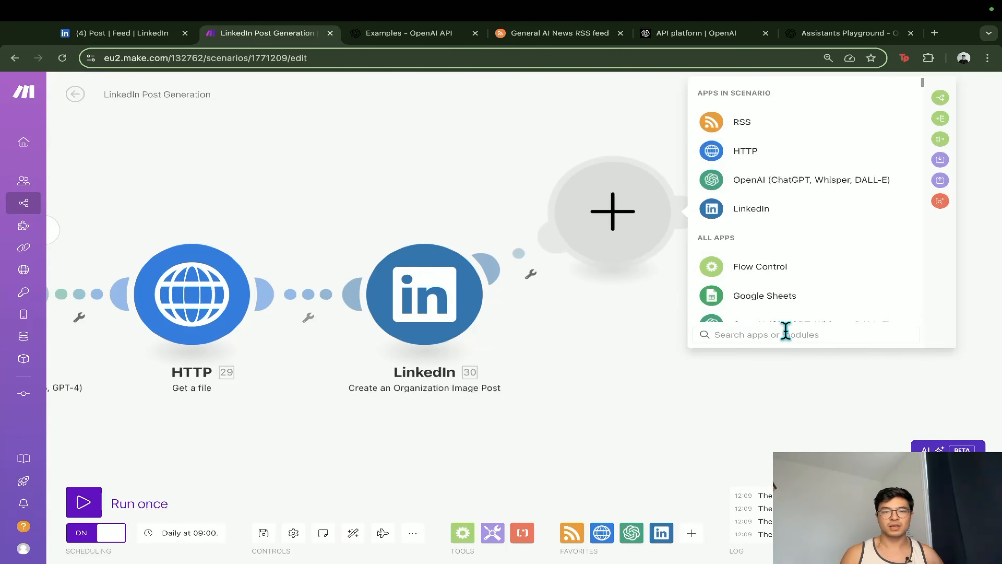
text(LInkedin)
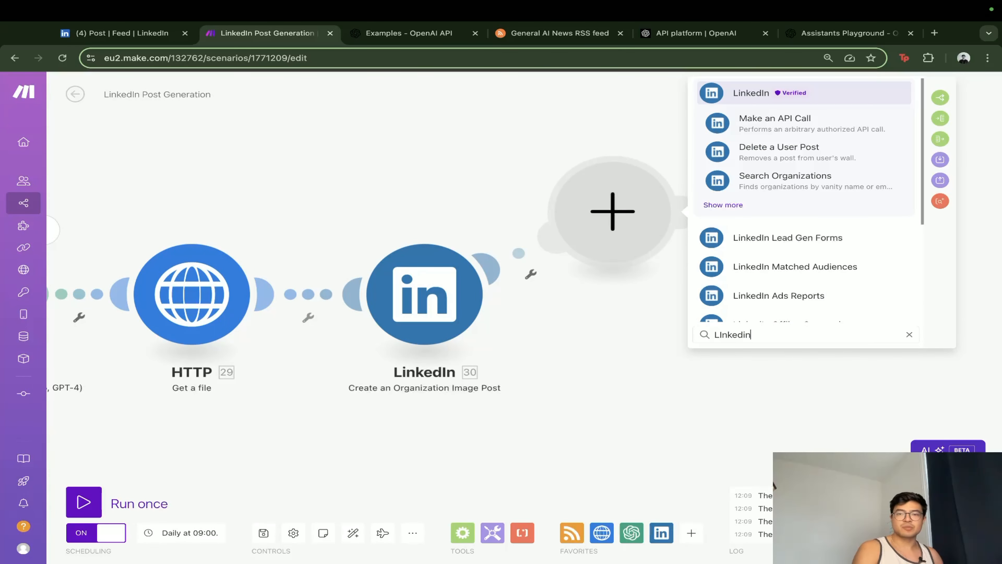
key(Return)
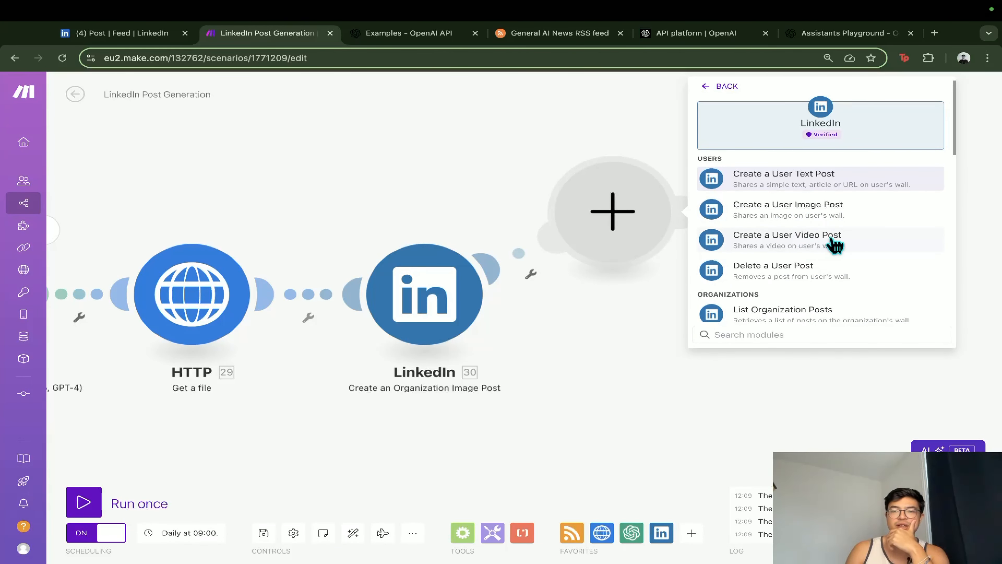
scroll(825, 264, down, 3)
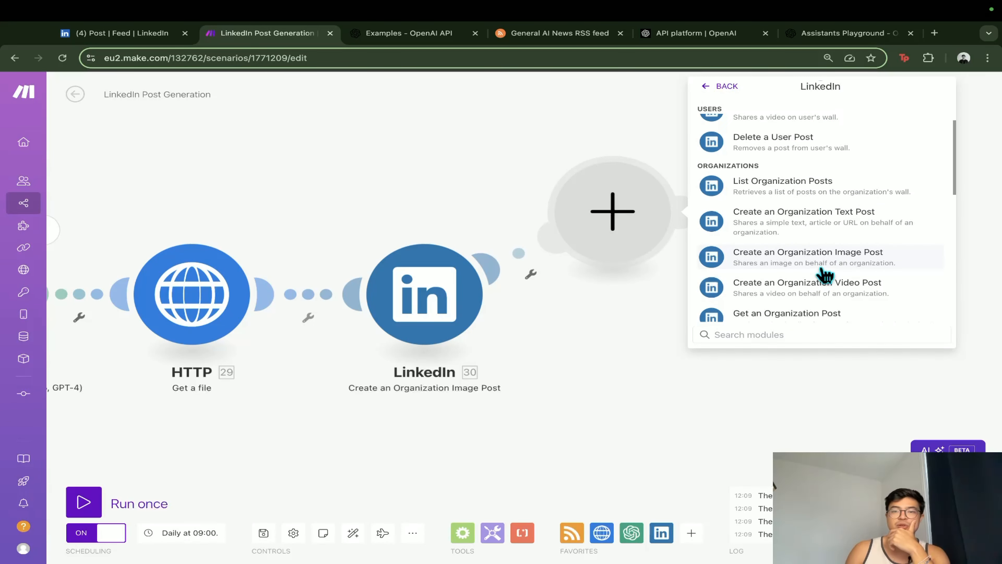
scroll(823, 269, up, 3)
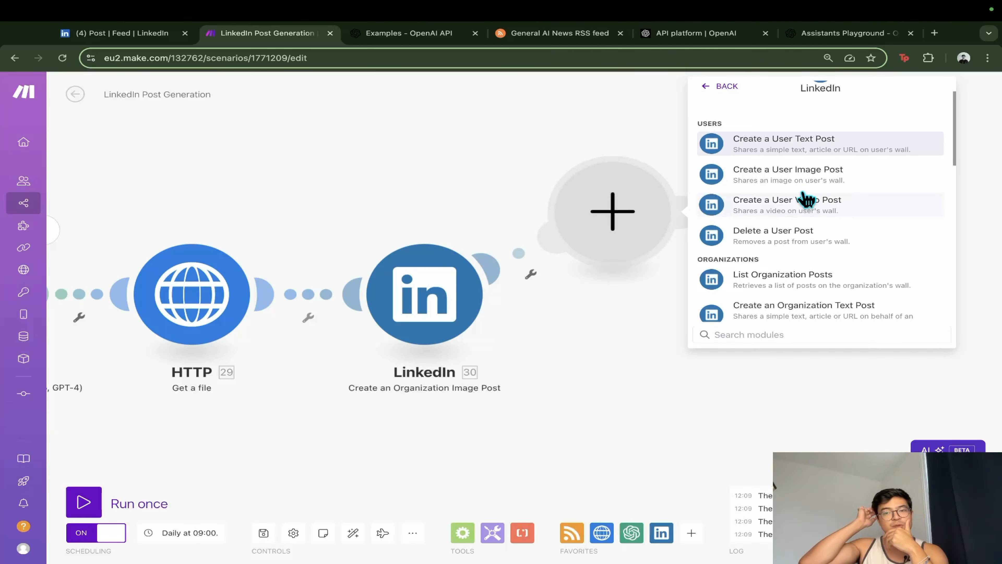
scroll(805, 201, down, 1)
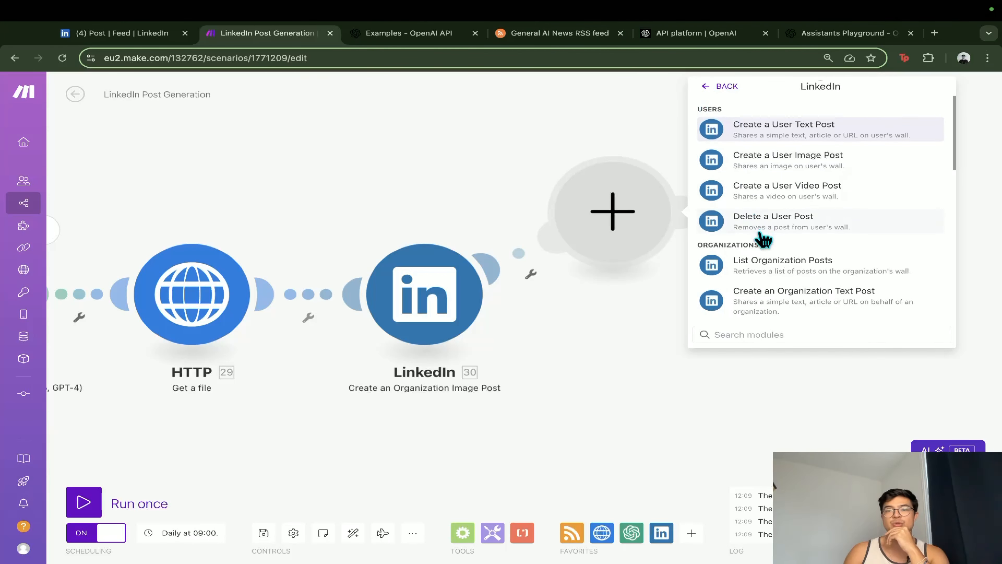
scroll(761, 237, down, 5)
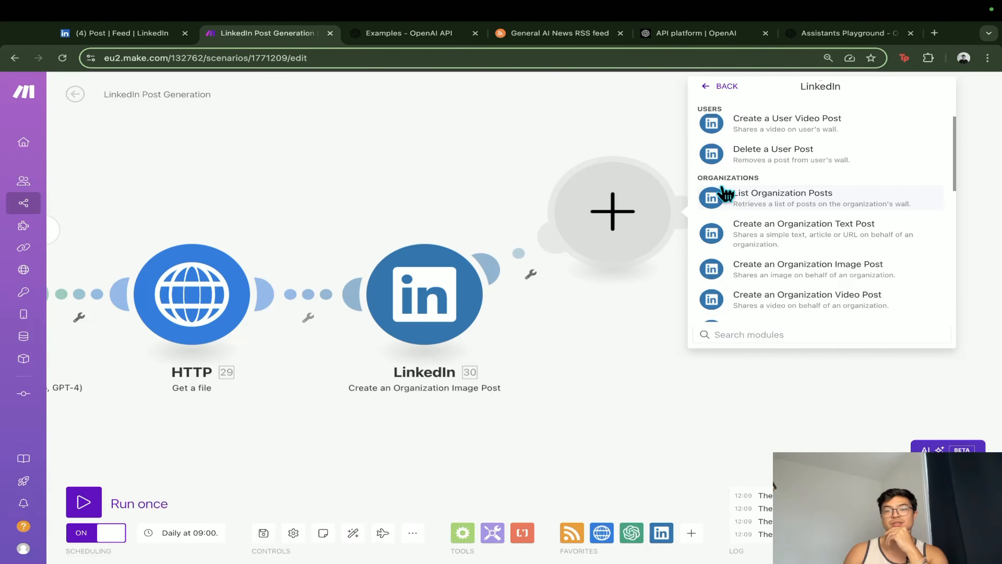
click(560, 418)
- Review the Blog Post + ToV prompt, examining the third-person writing instruction and the Assistant example posts
scroll(552, 418, down, 3)
drag(280, 446, 784, 413)
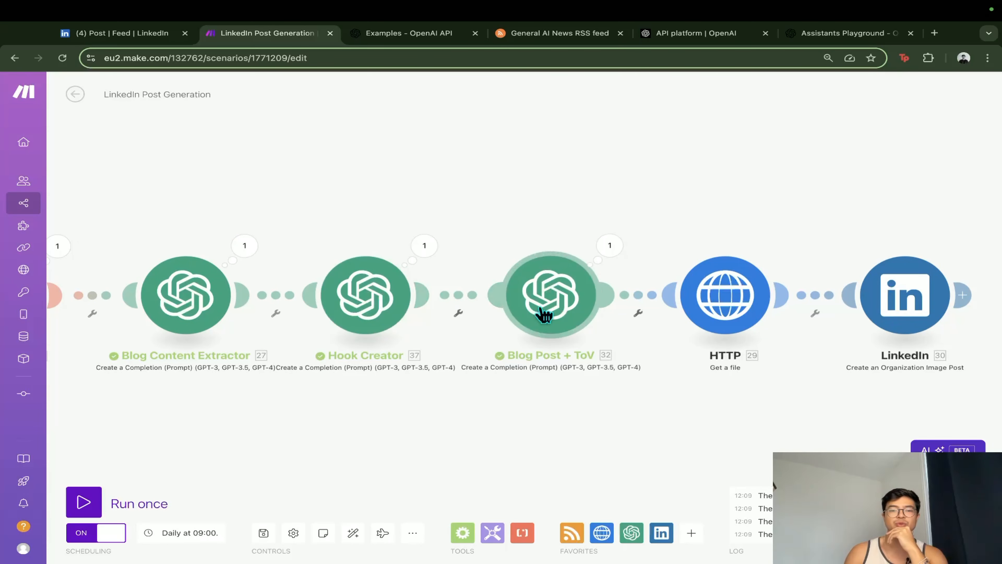
click(560, 330)
scroll(722, 381, down, 4)
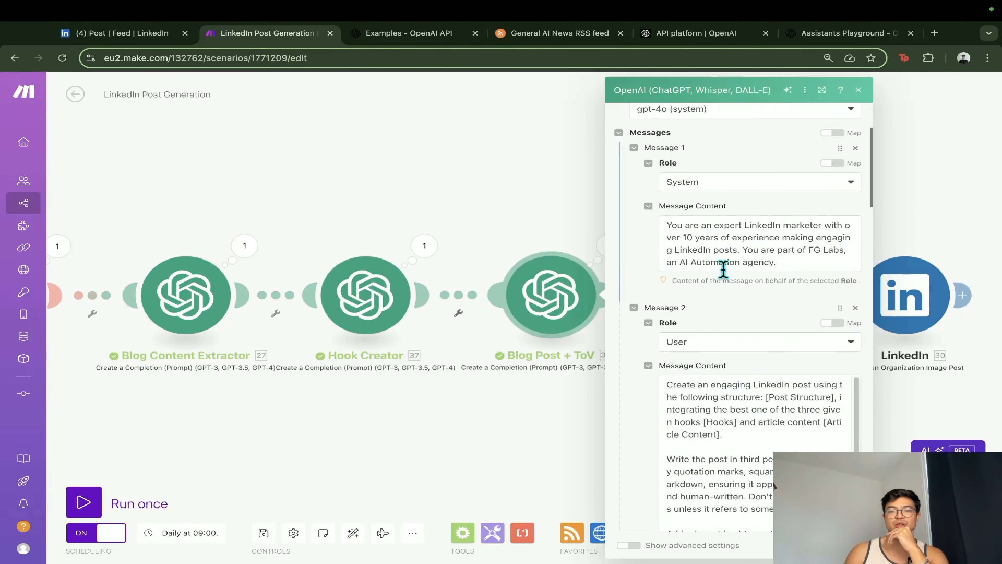
scroll(786, 250, down, 5)
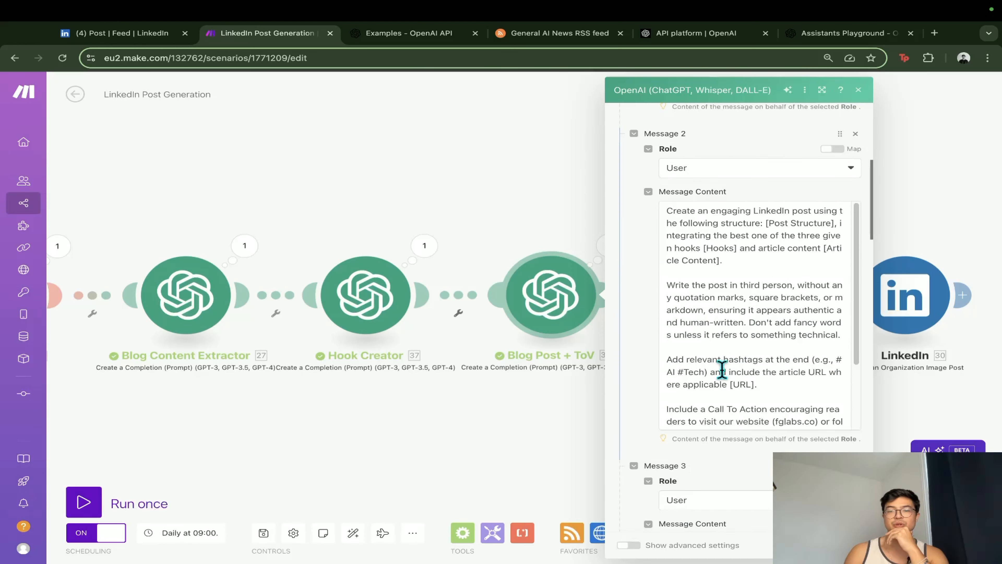
drag(794, 287, 729, 285)
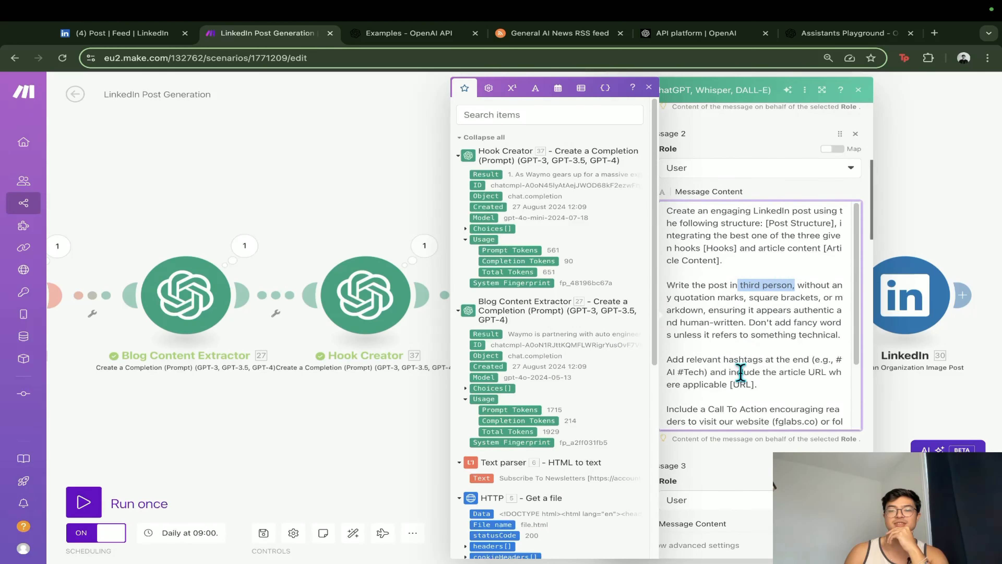
scroll(725, 441, down, 3)
scroll(725, 440, down, 8)
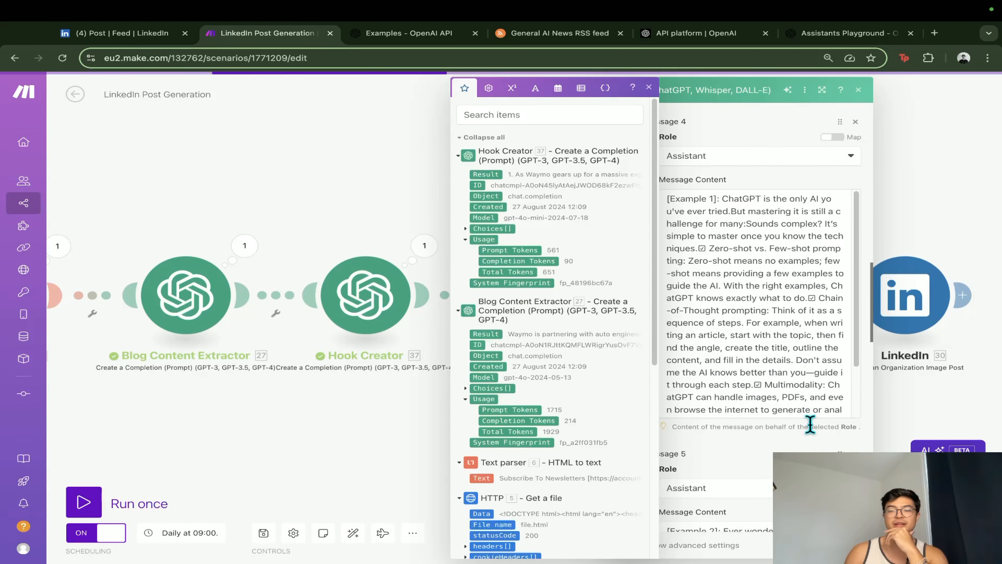
click(726, 440)
- Switch to LinkedIn, search for an AI creator by name and select the text of their post about starting over
click(123, 33)
click(247, 87)
text(ruben hassid)
key(Return)
scroll(510, 358, down, 15)
scroll(510, 358, up, 1)
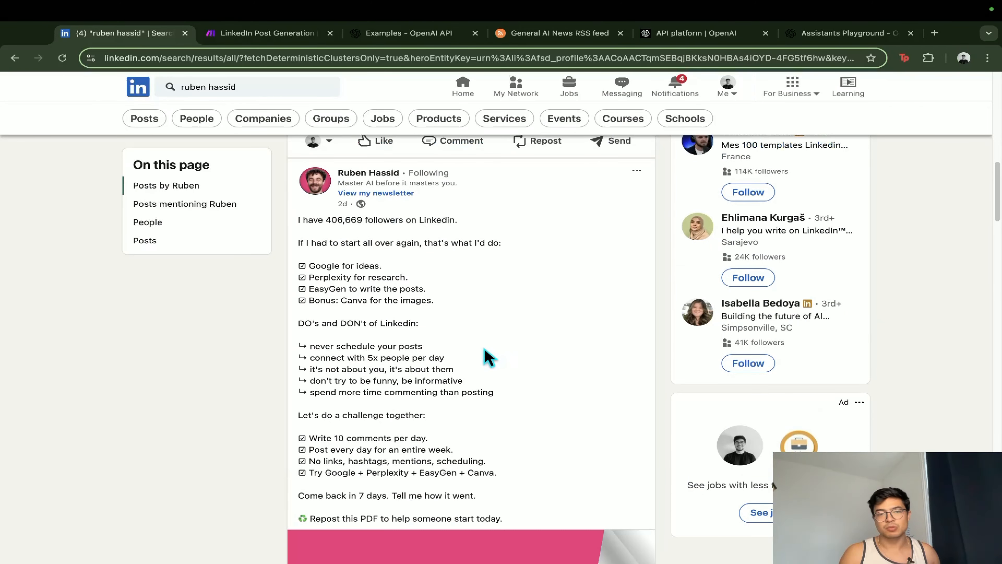
drag(299, 222, 510, 506)
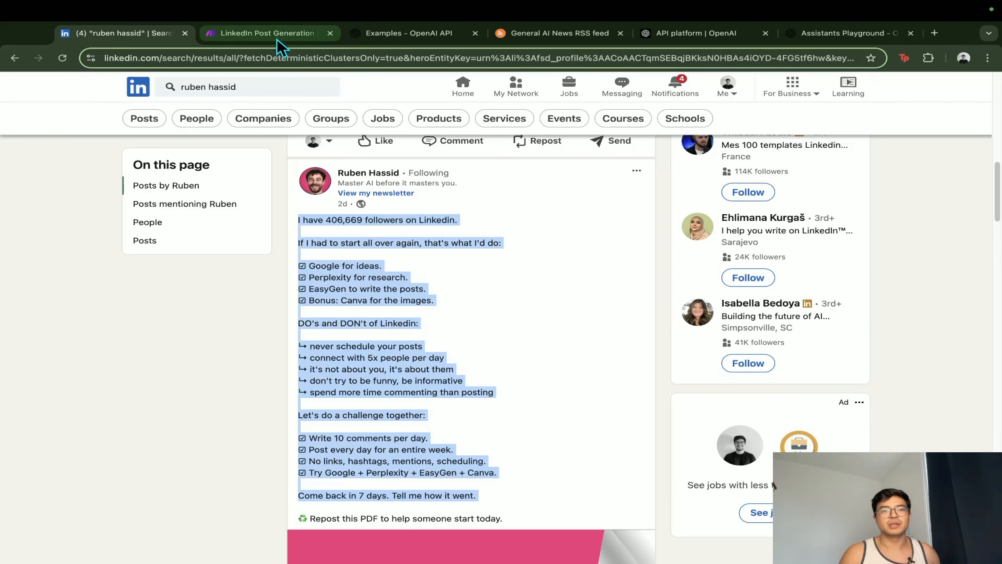
- Return to the Make scenario, recheck the Blog Post + ToV module's messages and confirm its settings
click(269, 33)
click(426, 339)
scroll(568, 427, down, 10)
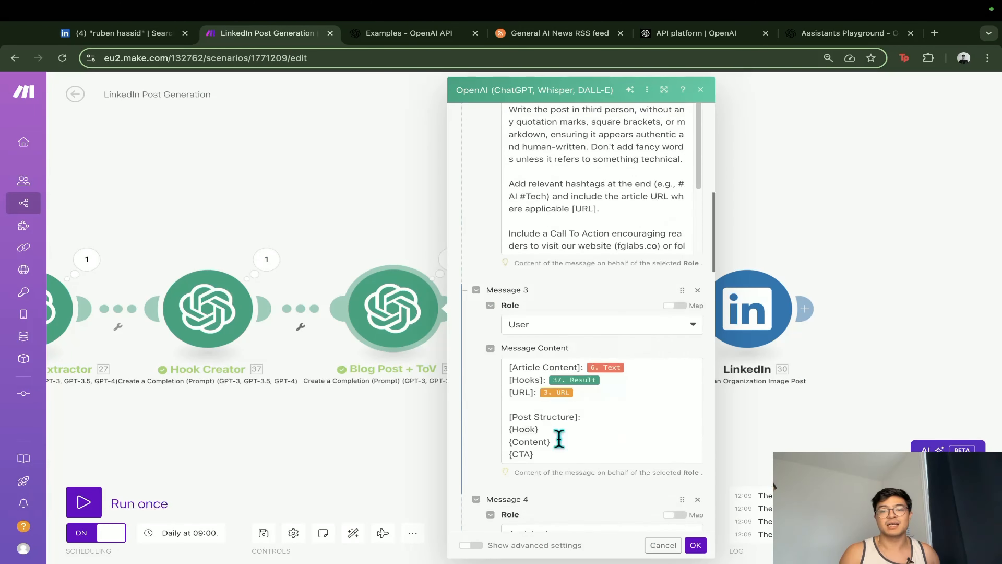
scroll(532, 440, up, 10)
click(692, 545)
- Open the LinkedIn organization image post module and review its file, title and alt text fields
drag(772, 402, 579, 403)
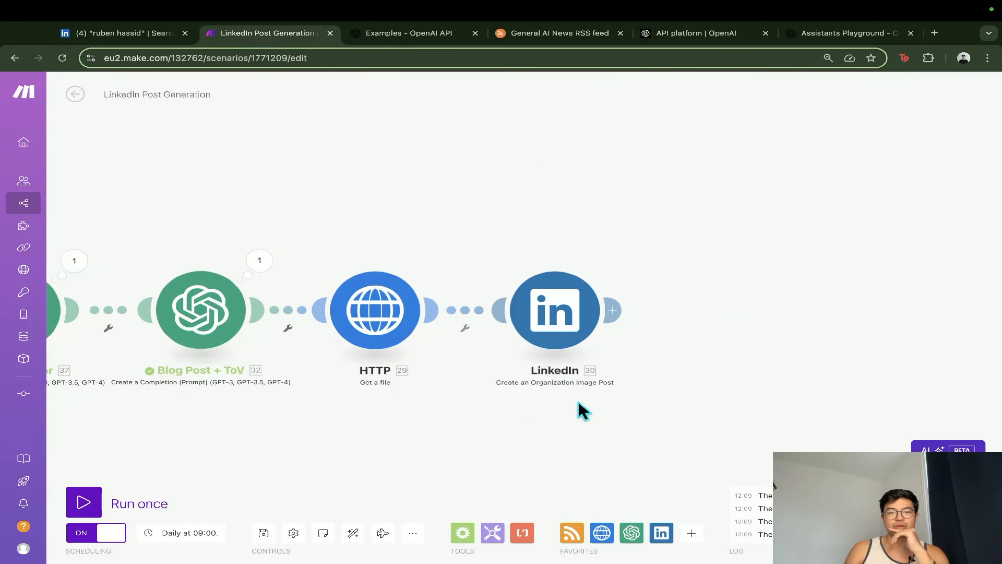
click(568, 332)
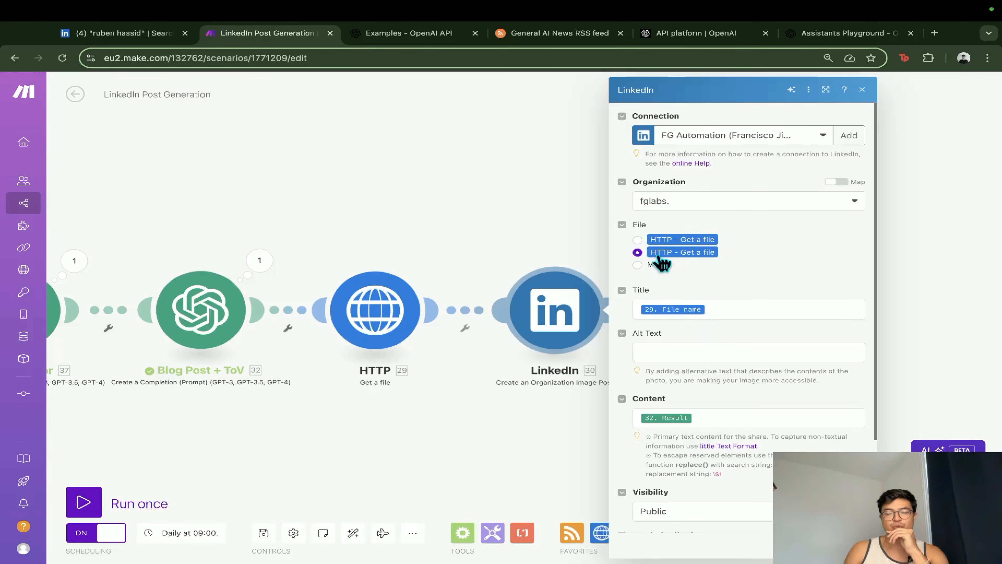
click(744, 310)
click(745, 340)
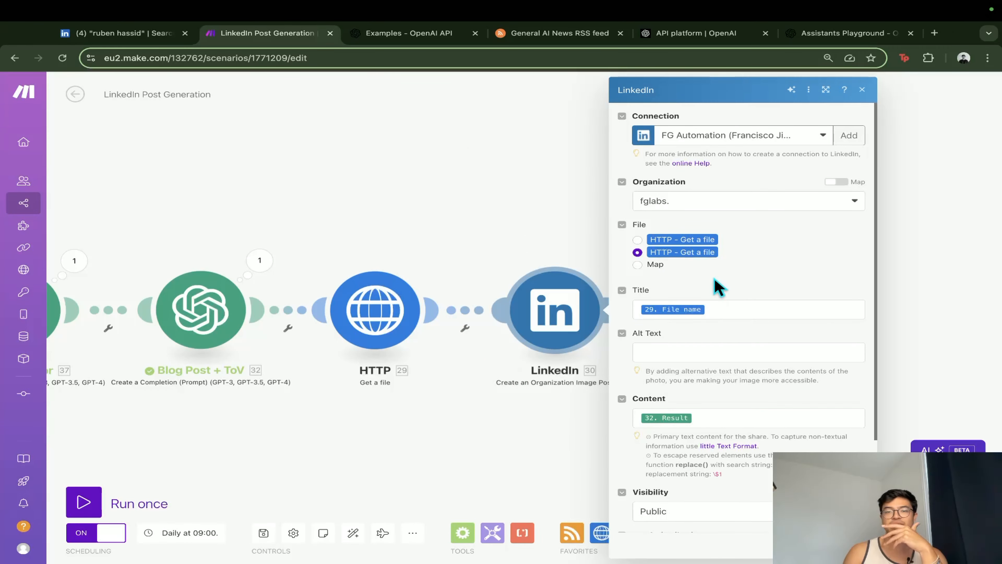
click(725, 354)
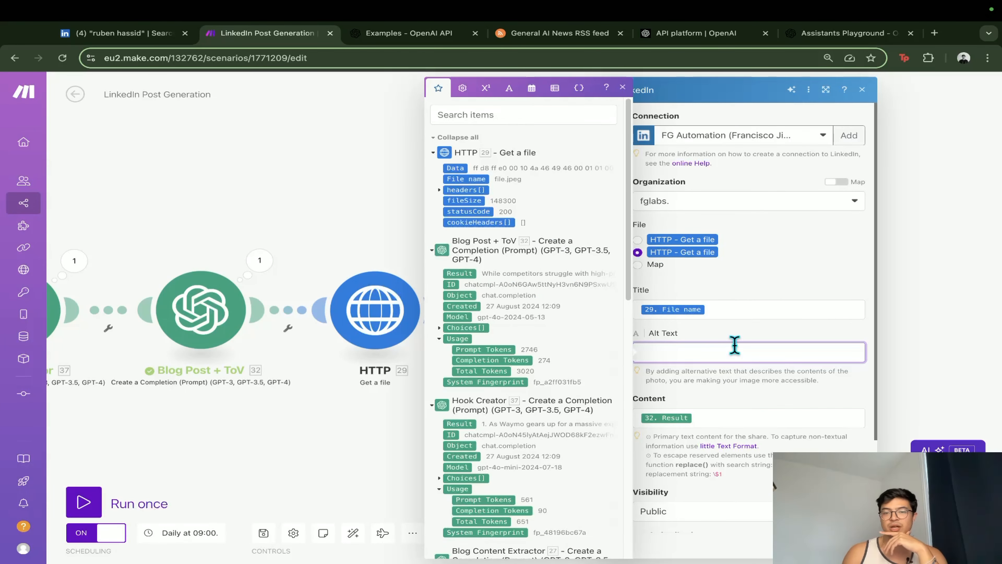
click(752, 340)
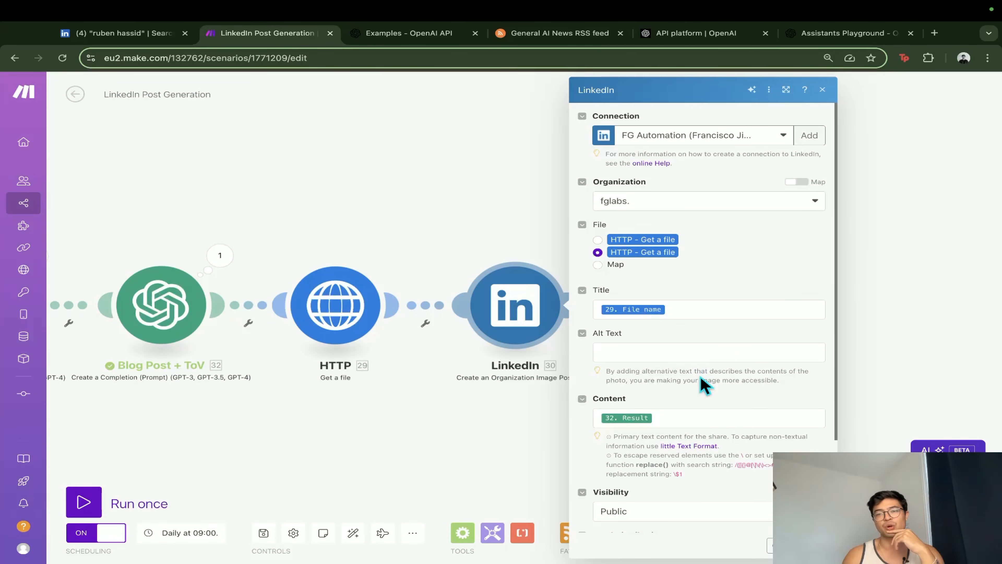
- Check the LinkedIn module's content mapping, visibility and feed distribution, and confirm its settings
scroll(705, 385, down, 3)
click(692, 351)
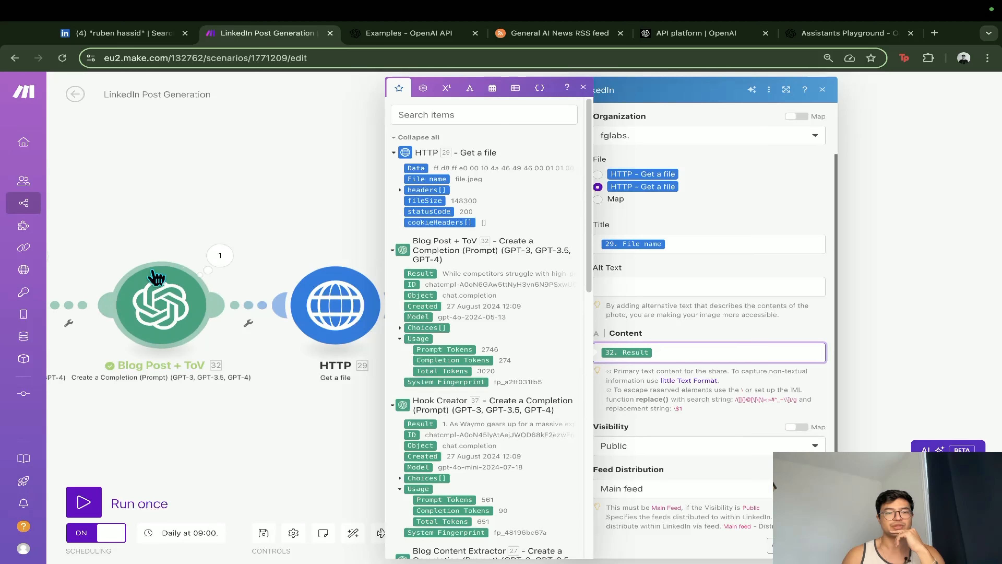
click(685, 440)
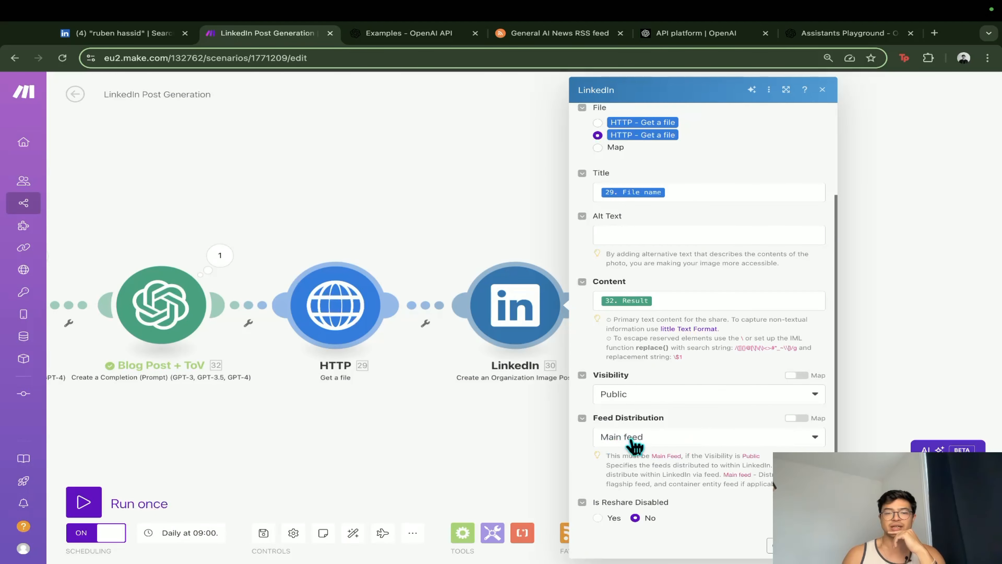
scroll(670, 498, up, 3)
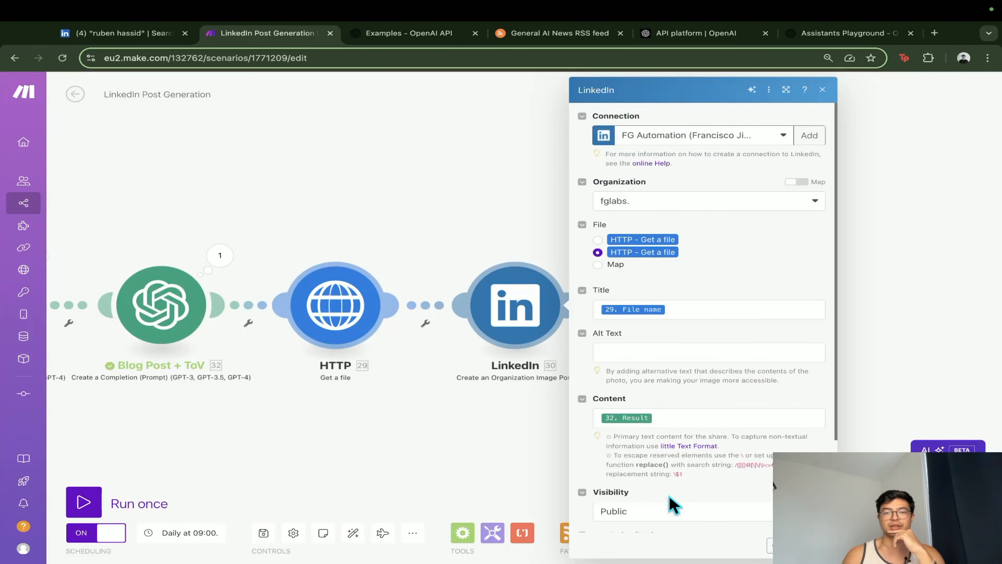
scroll(669, 498, down, 3)
click(785, 546)
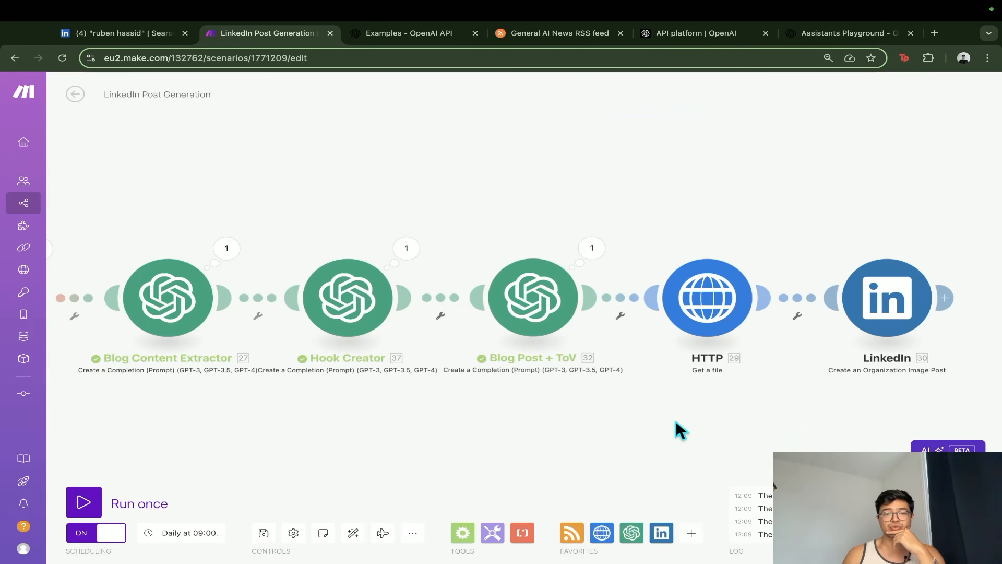
- Run the whole scenario once and follow the execution through to the LinkedIn module
scroll(598, 428, down, 5)
drag(599, 427, 739, 398)
scroll(651, 420, up, 3)
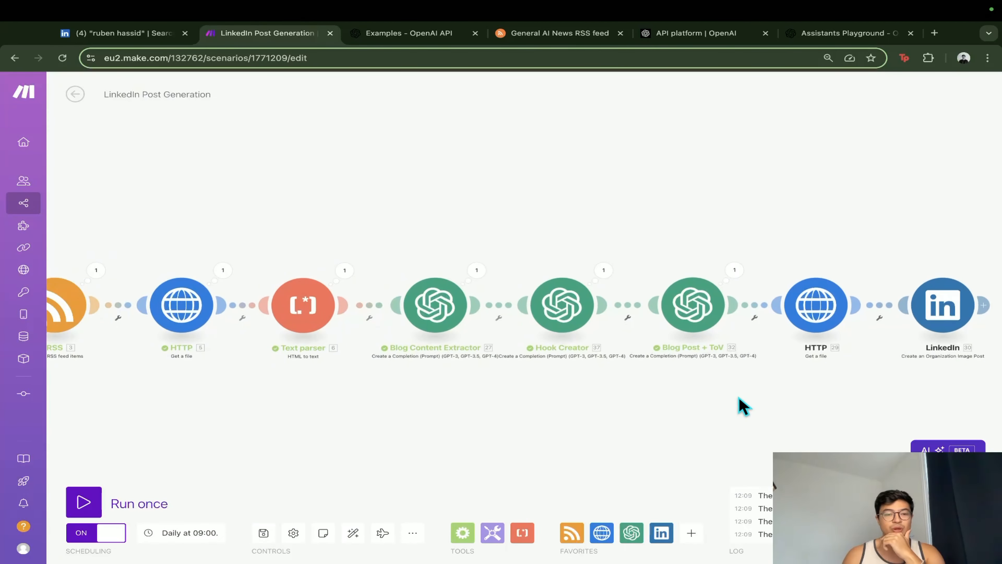
scroll(742, 405, down, 1)
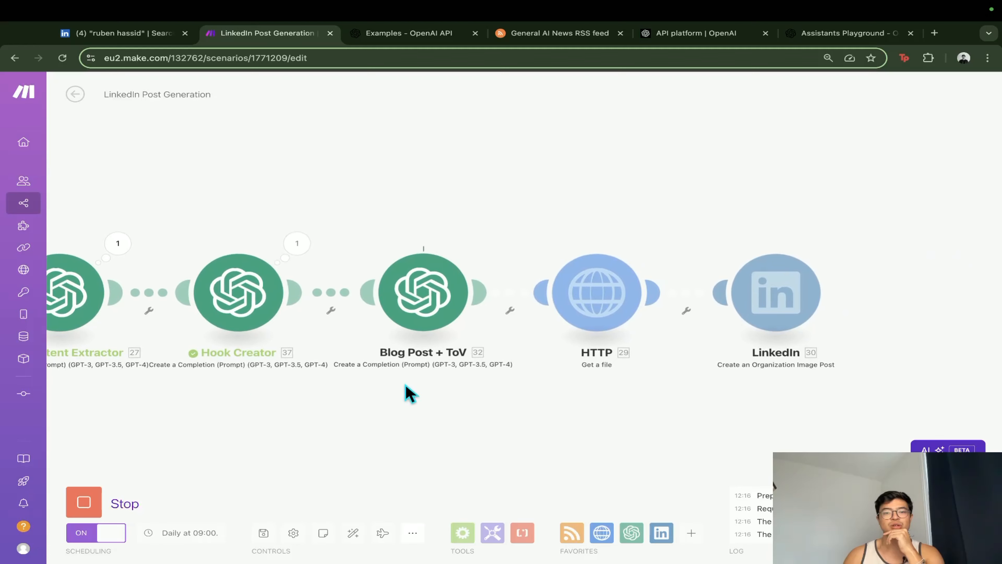
scroll(405, 385, down, 1)
drag(391, 383, 250, 383)
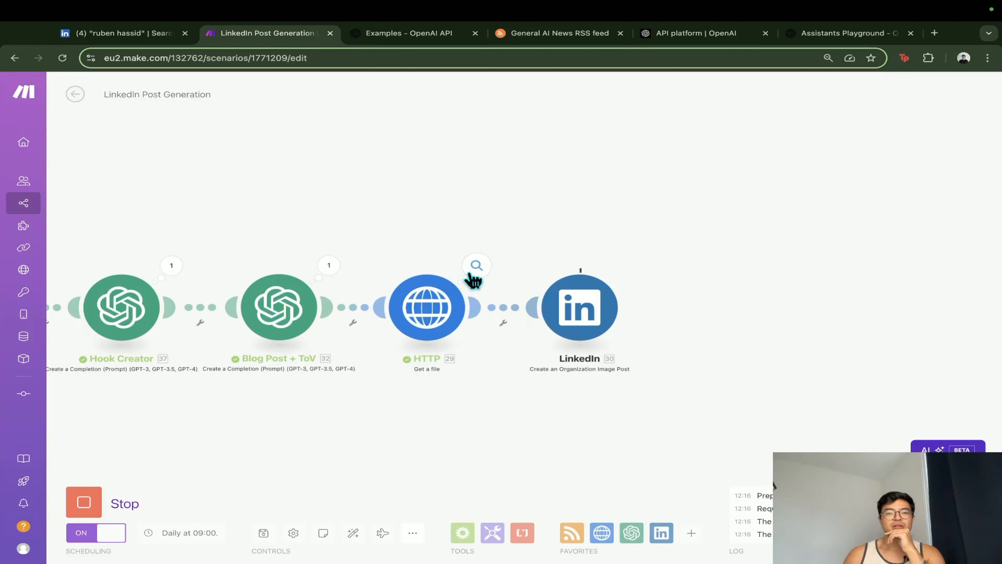
drag(515, 417, 414, 424)
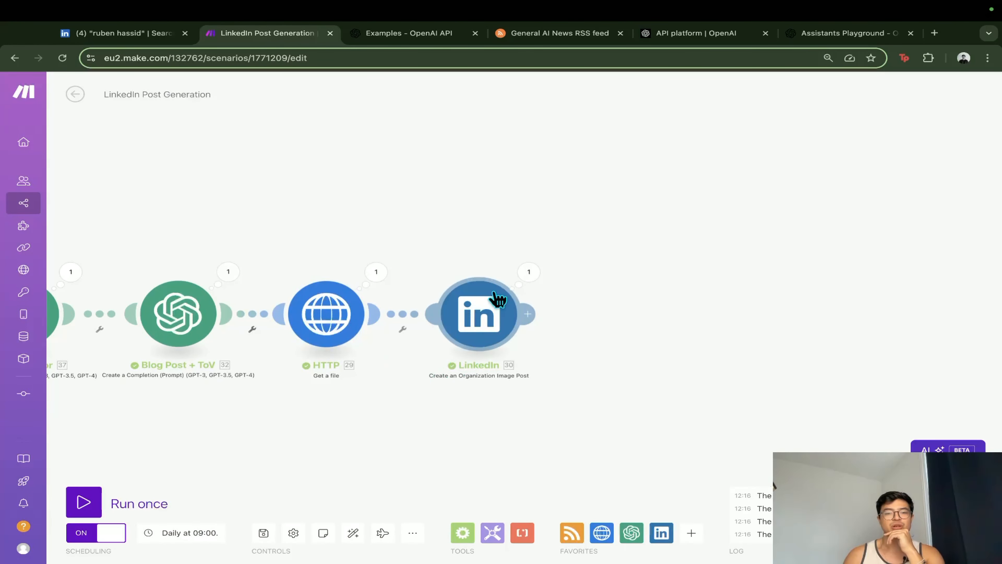
scroll(309, 401, right, 2)
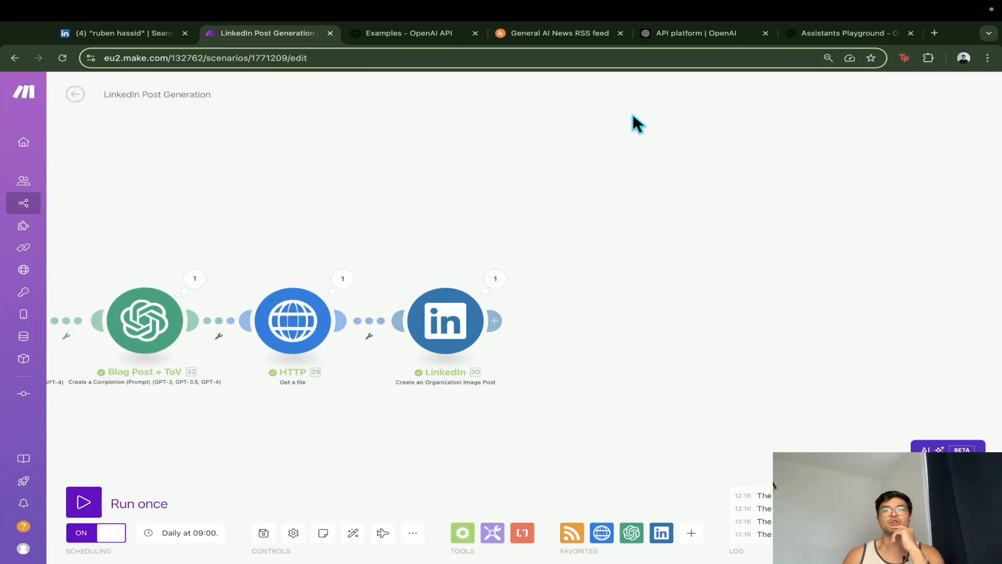
- Switch to LinkedIn, go to the fglabs. company page and open its newest Waymo post
click(134, 33)
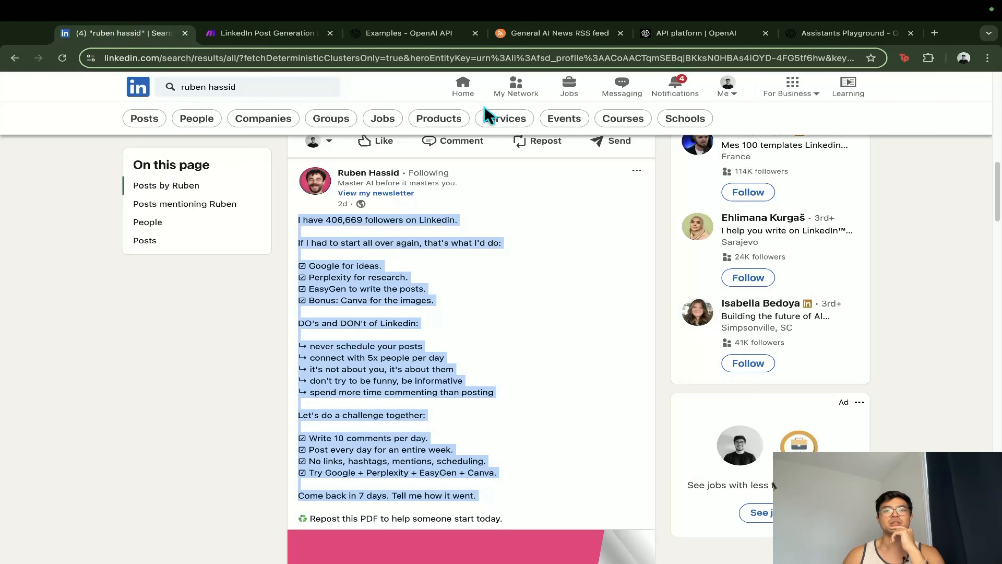
click(728, 89)
click(636, 287)
scroll(358, 352, down, 4)
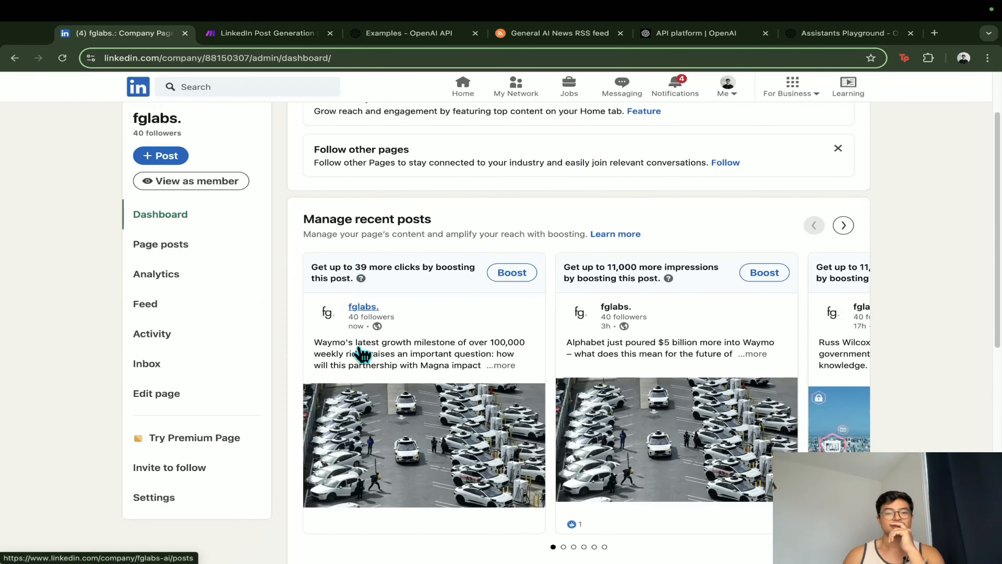
click(488, 335)
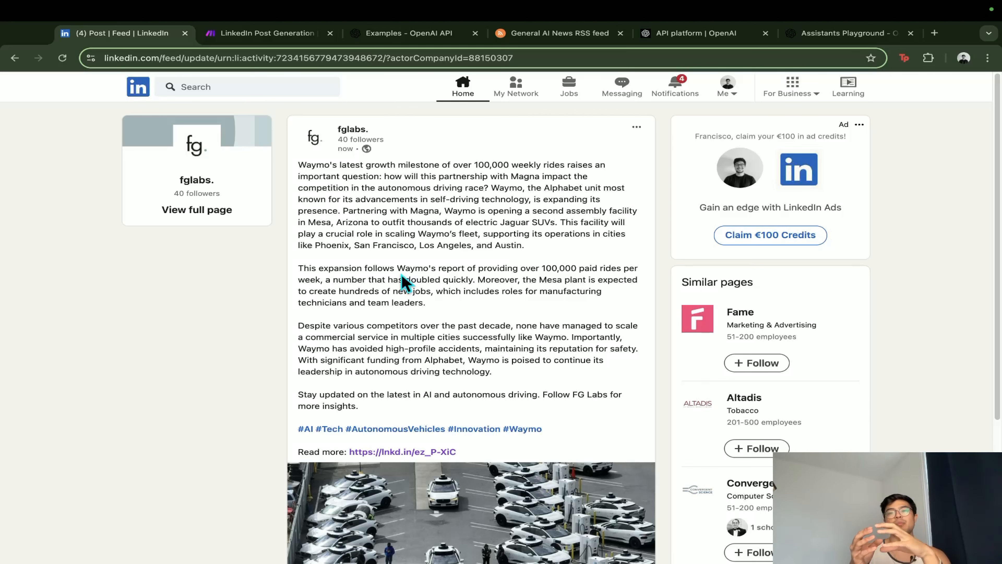
- Switch to RSS.app and examine the feeds that make up the General AI News bundle
click(557, 34)
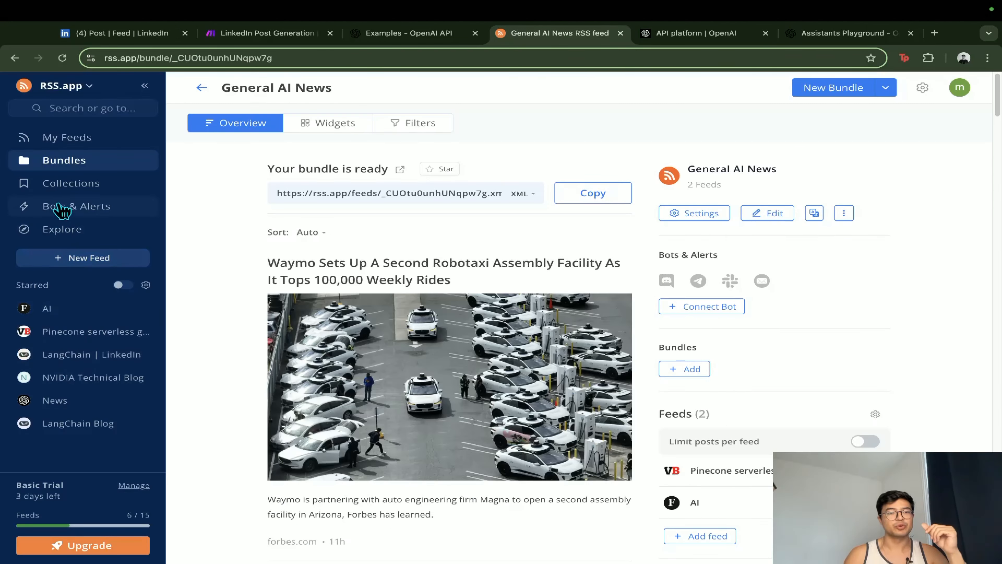
scroll(710, 435, down, 1)
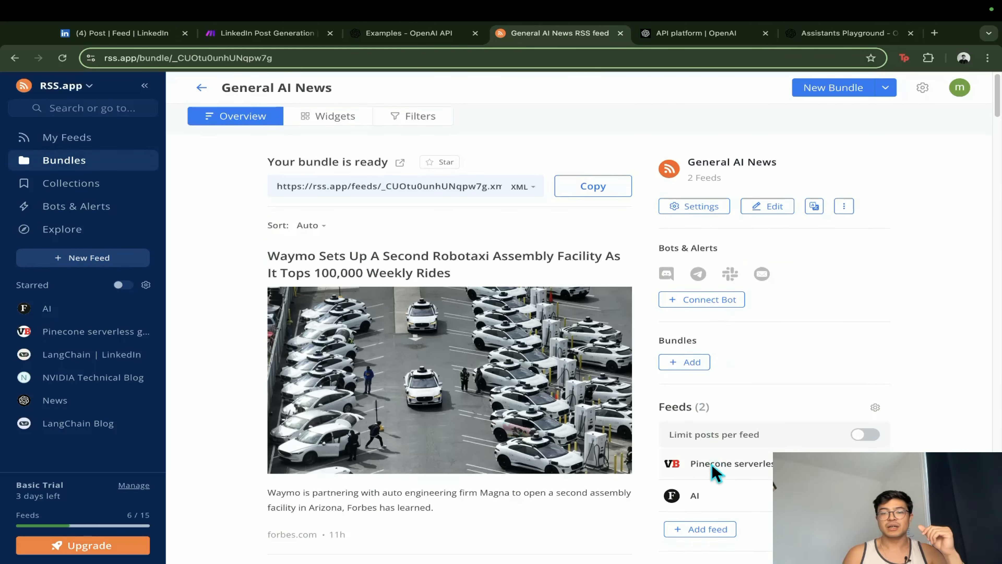
scroll(714, 471, down, 3)
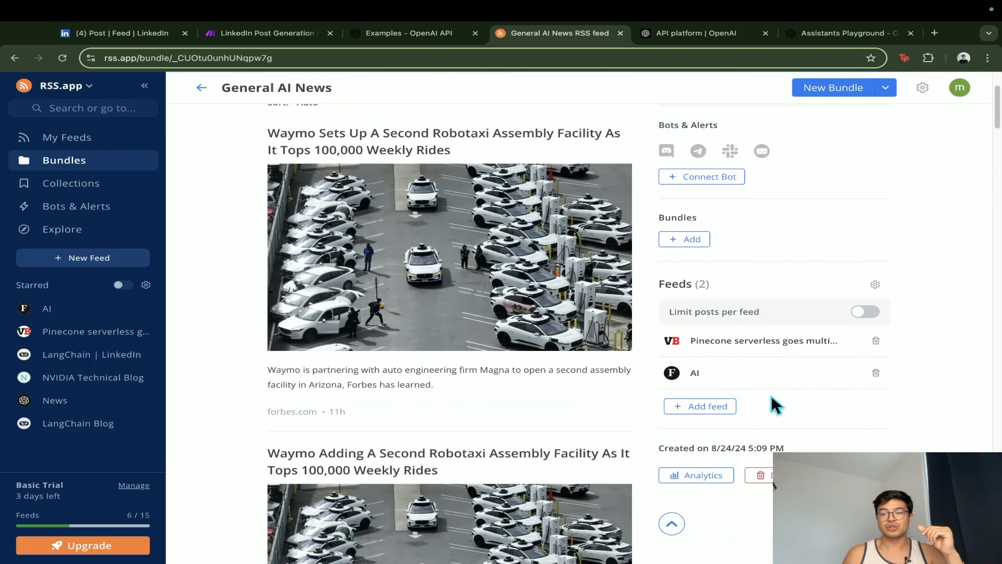
click(750, 364)
- Return to the fglabs. post on LinkedIn and examine its text, hashtags, article link and image
click(123, 33)
drag(545, 337, 257, 346)
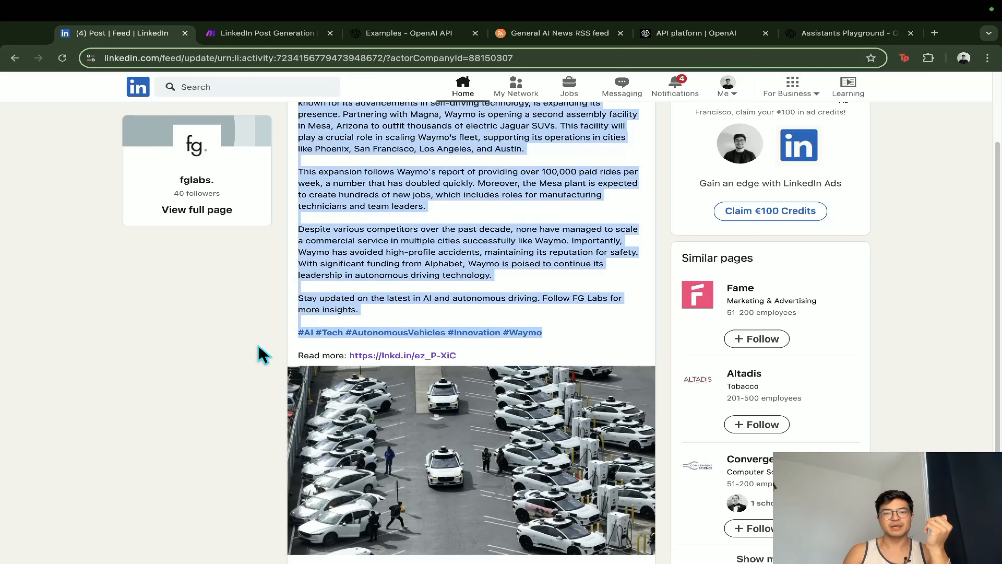
click(340, 355)
scroll(505, 367, down, 3)
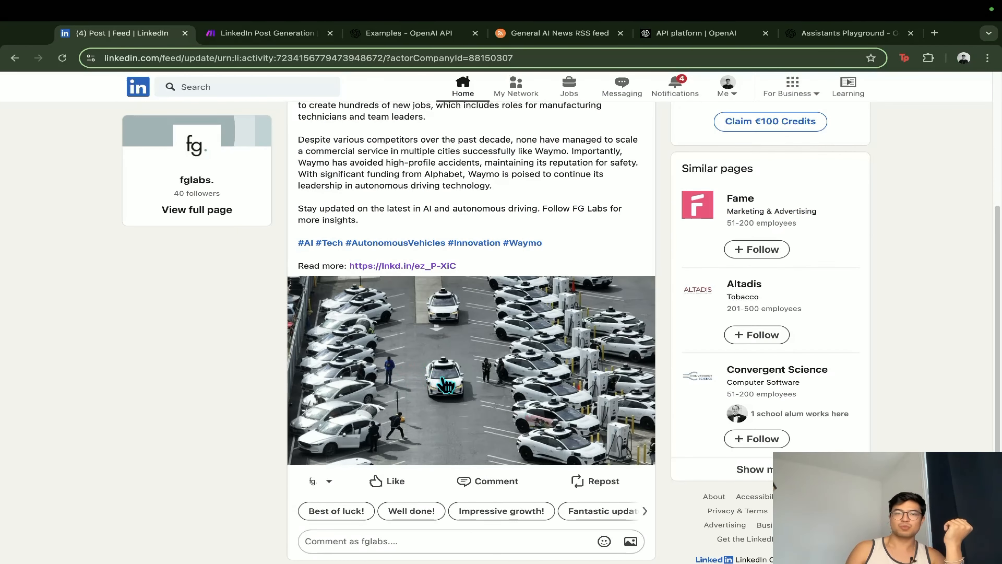
scroll(446, 385, up, 2)
- Go back to the Make scenario, review its schedule of every day at 09:00 and confirm it
click(302, 32)
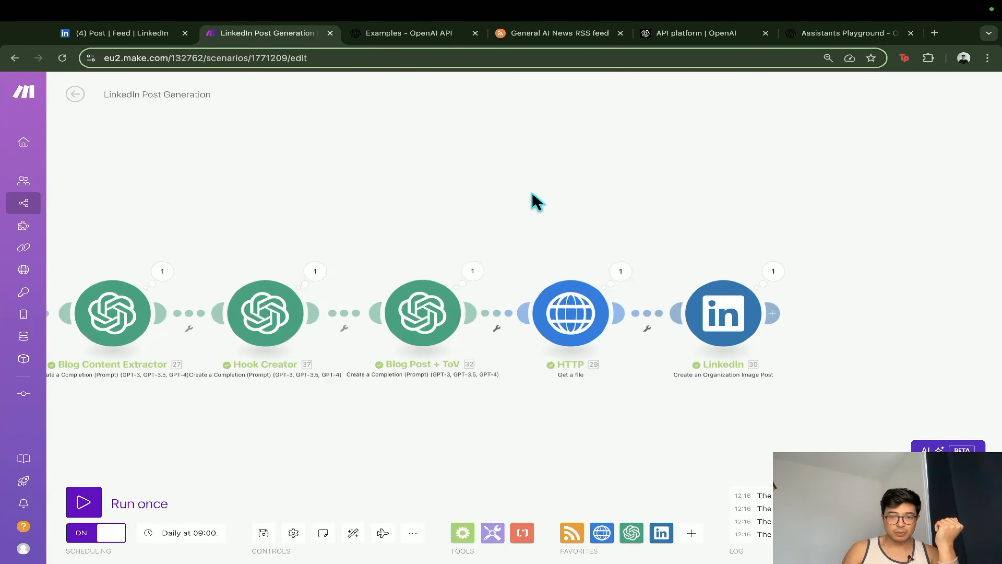
scroll(537, 202, down, 4)
scroll(443, 170, up, 3)
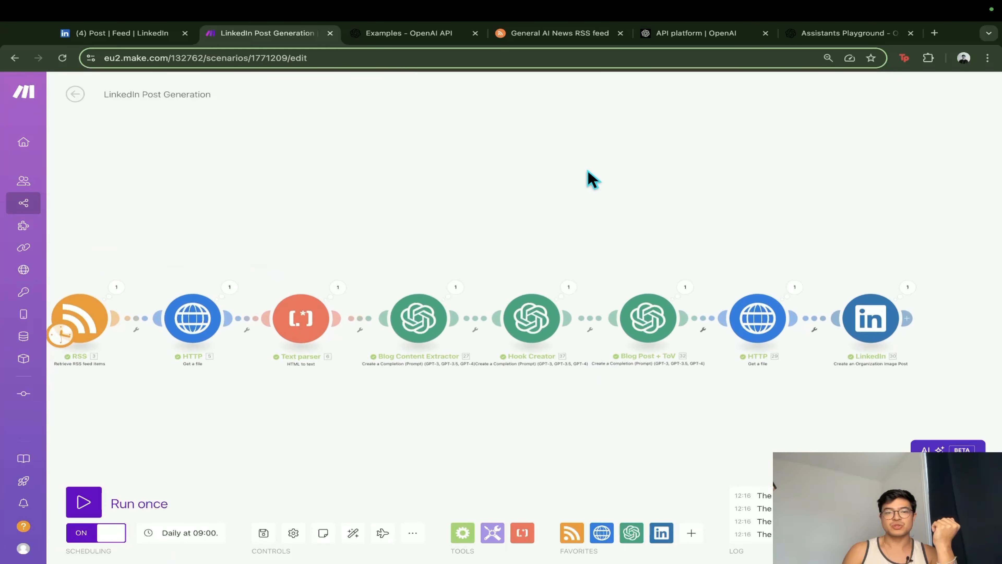
drag(591, 179, 630, 169)
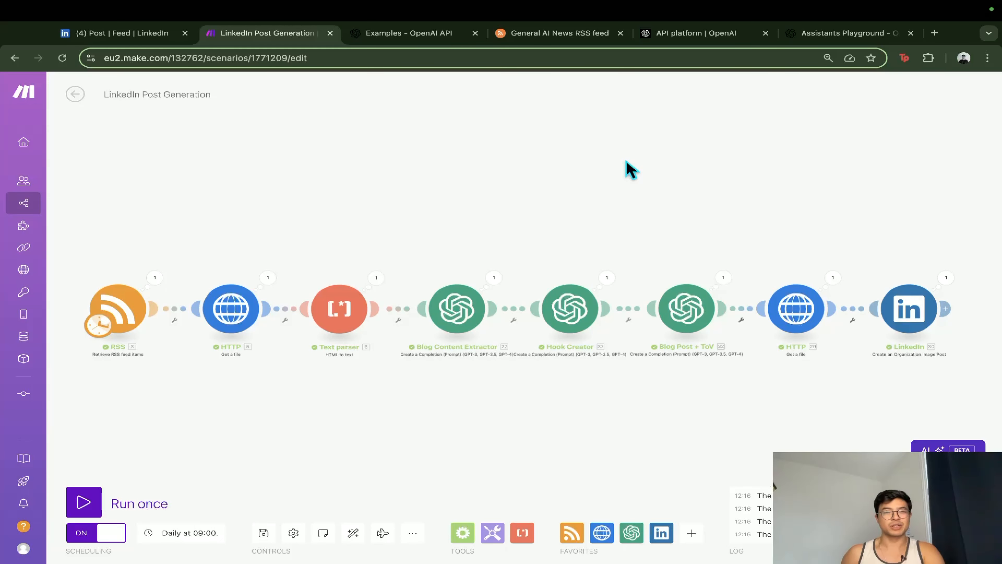
click(165, 533)
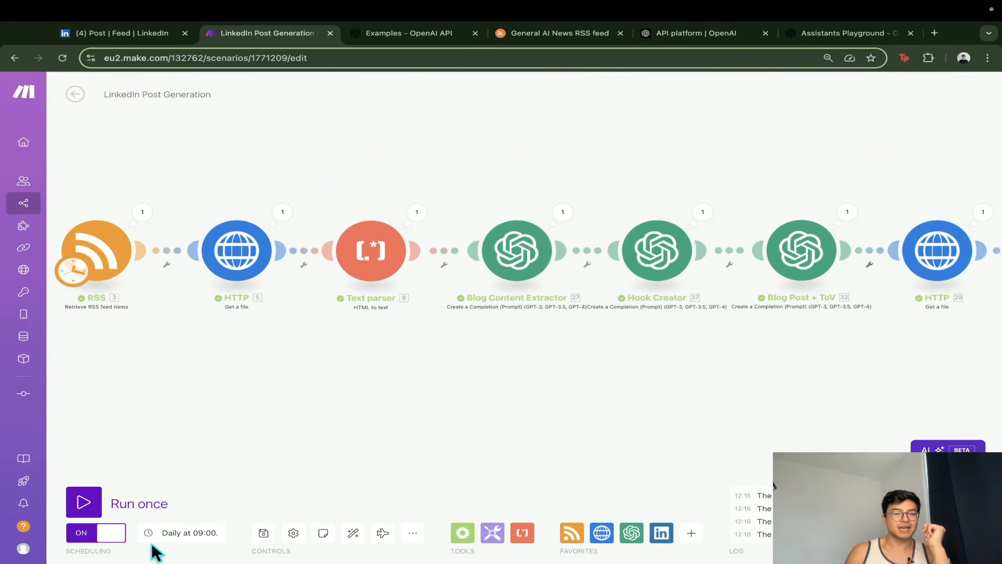
click(214, 292)
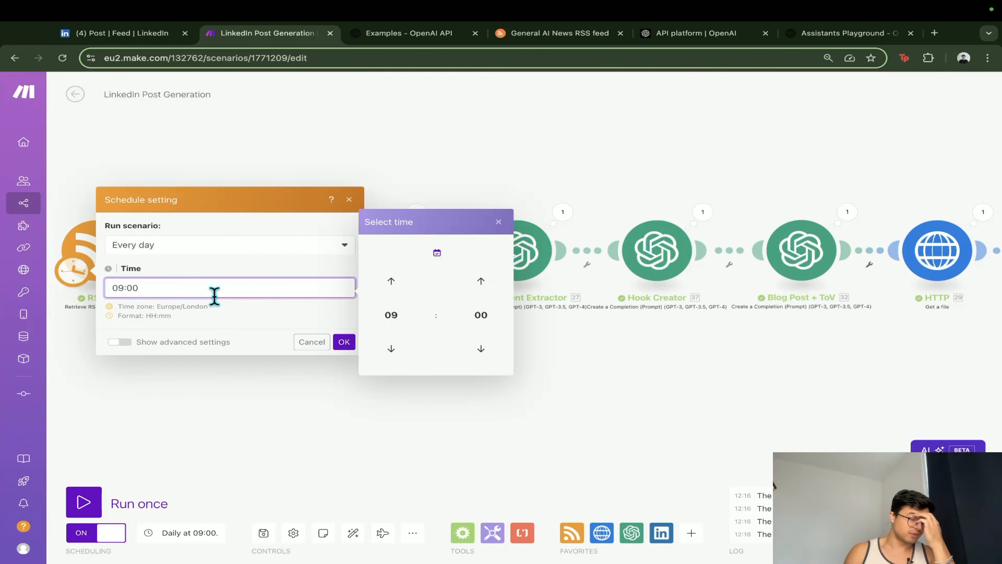
click(344, 342)
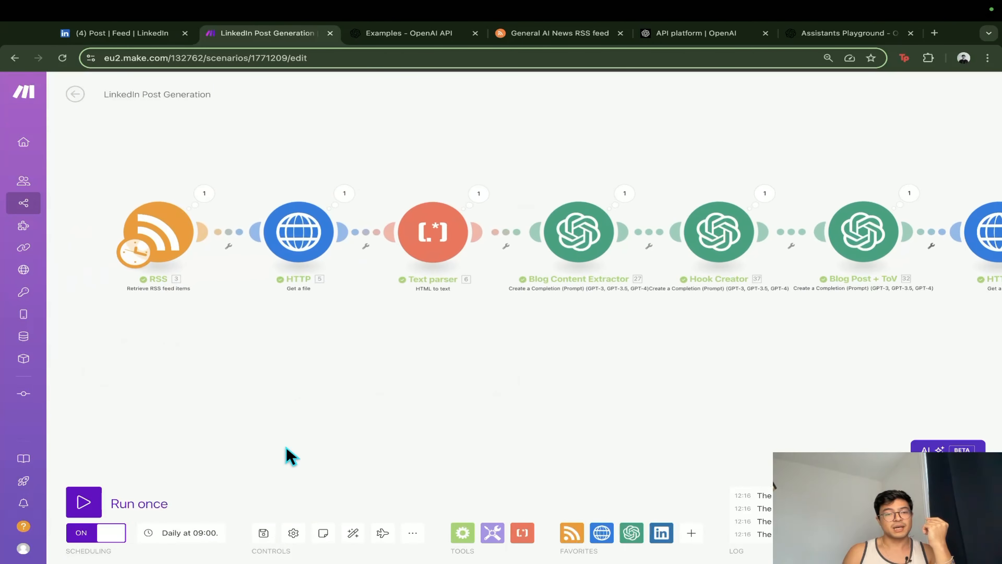
- Save the LinkedIn Post Generation scenario with its scheduling switched on
click(109, 537)
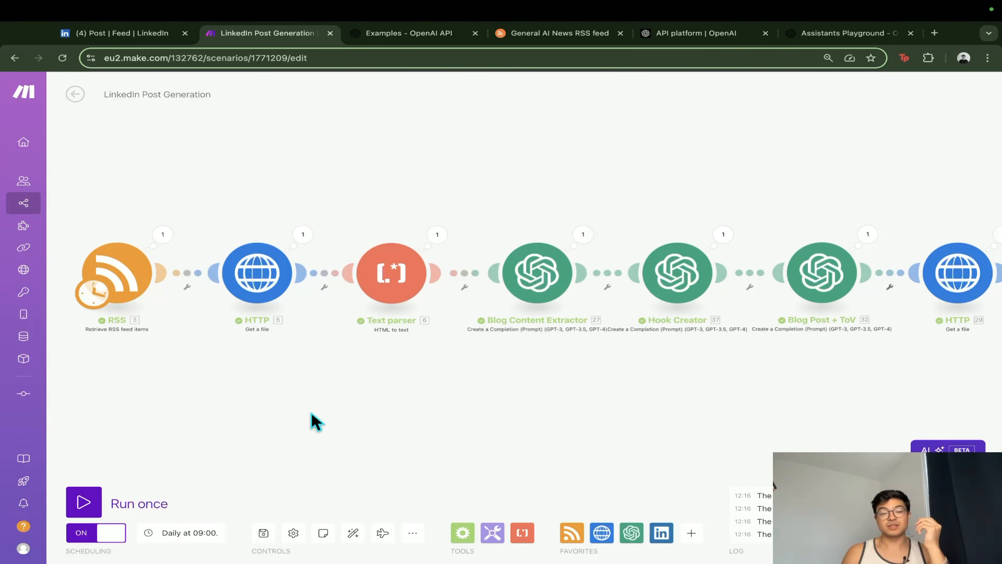
scroll(272, 454, down, 2)
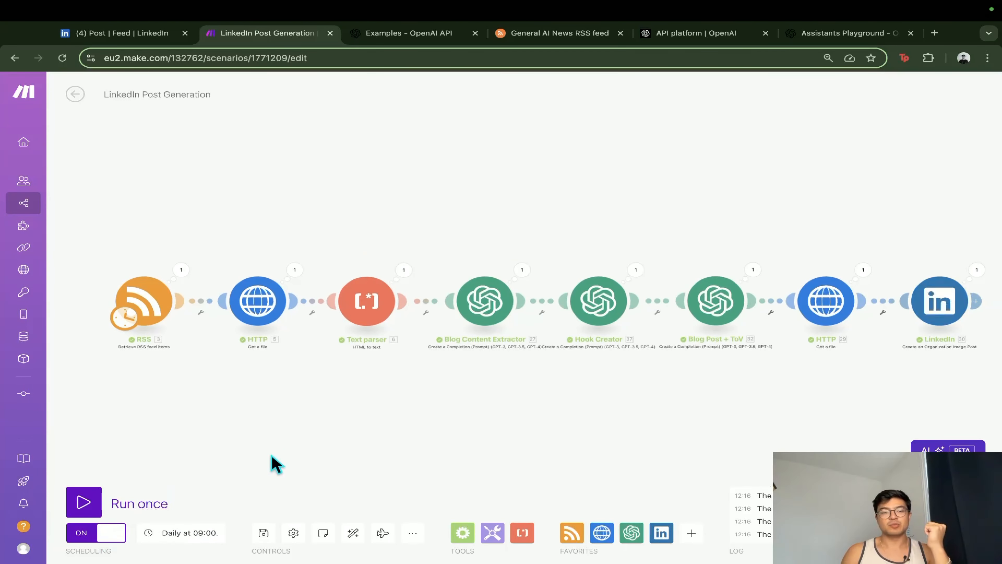
click(268, 537)
scroll(462, 458, right, 2)
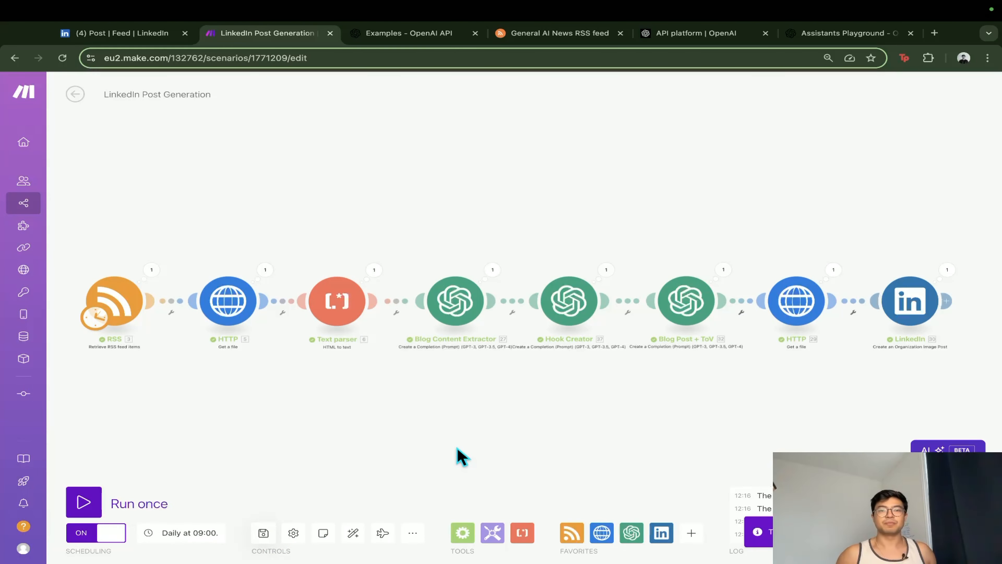